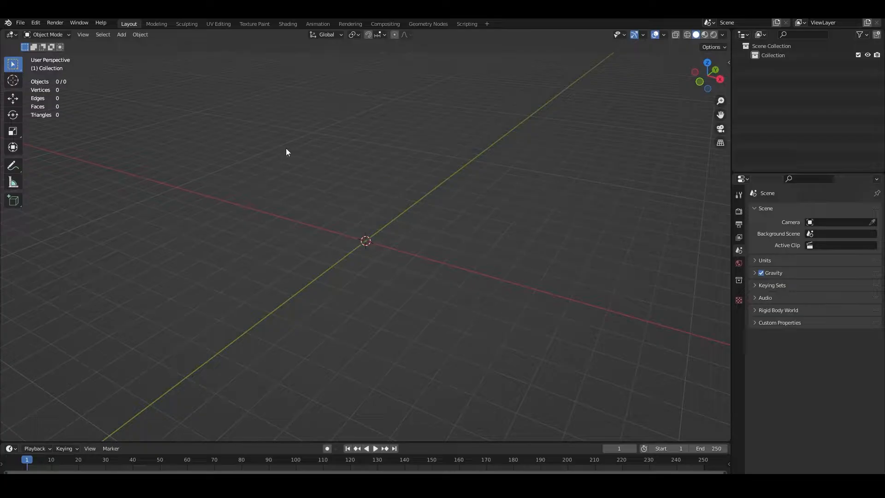
left_click_drag(240, 90, 525, 354)
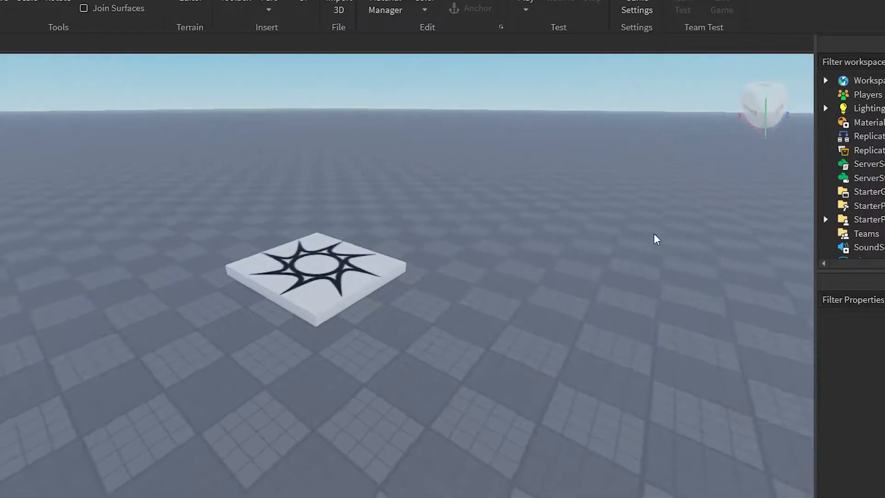
Switch to Roblox Studio and insert an R15 Block Rig with the Rig Builder
right_click_drag(654, 233, 674, 228)
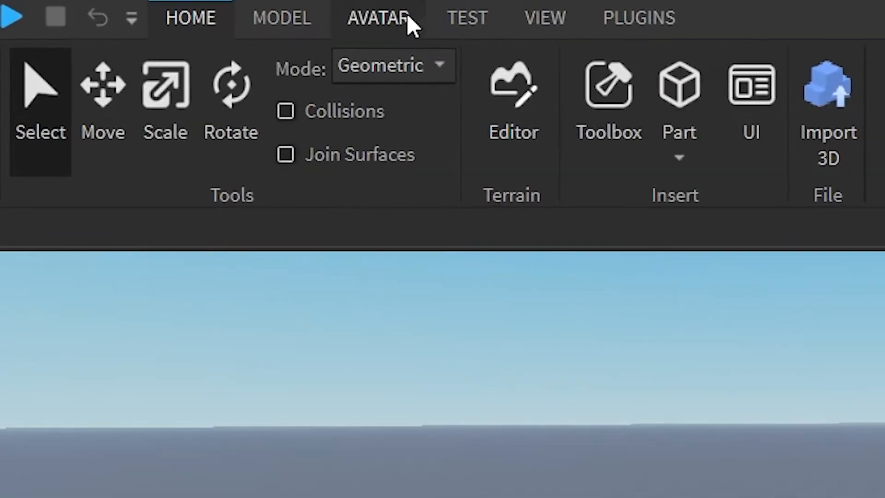
left_click(401, 16)
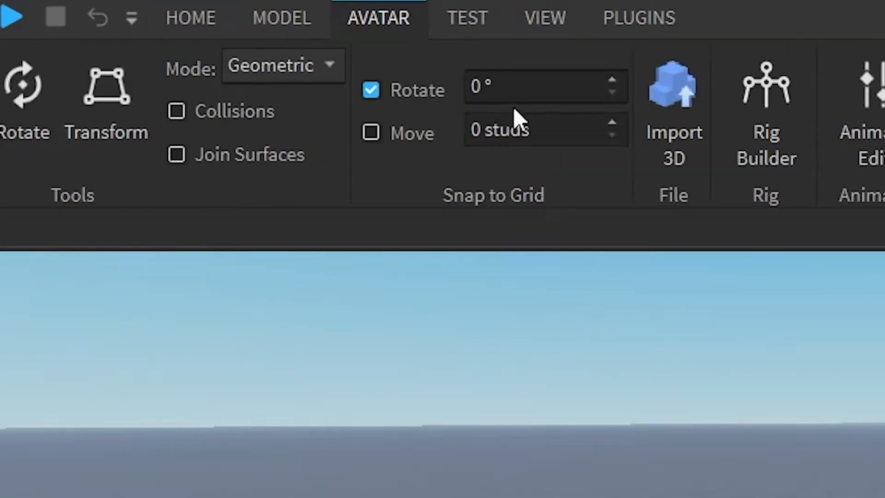
left_click(777, 140)
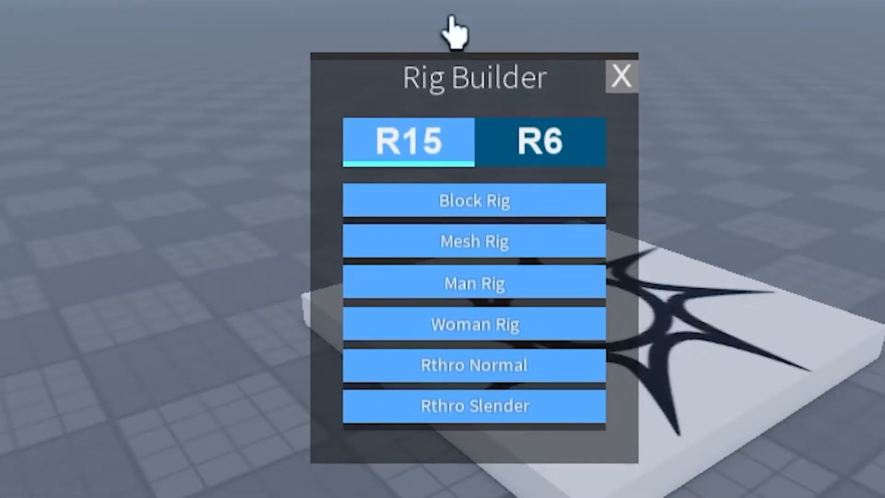
left_click(463, 211)
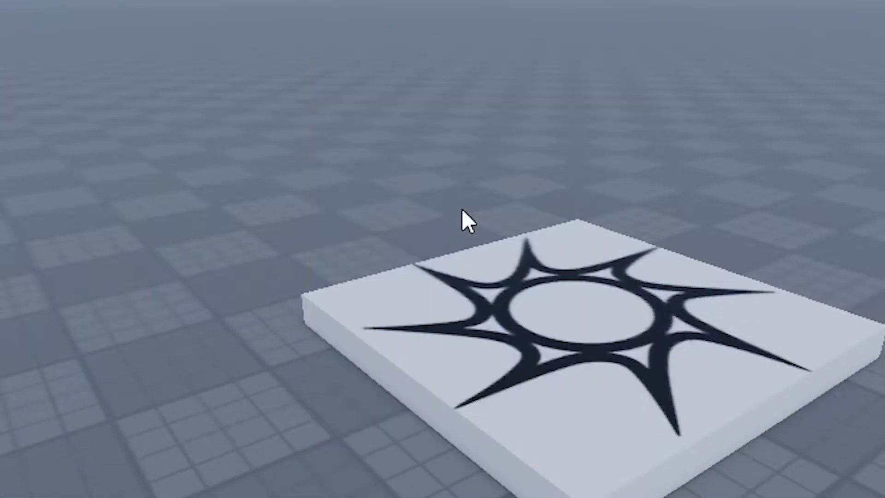
right_click_drag(649, 140, 649, 140)
scroll(650, 140, "up", 3)
scroll(650, 140, "down", 3)
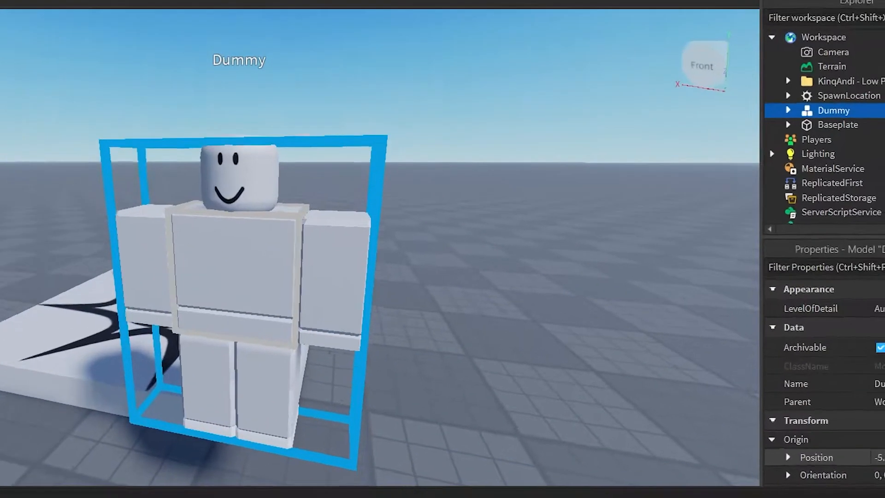
Set the Dummy model's origin position to 0, 2.5, 0
left_click(829, 398)
type("0, ")
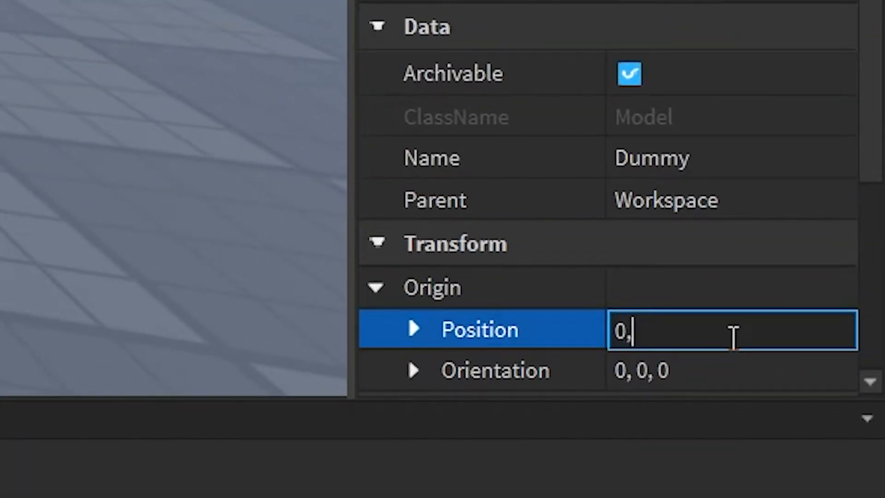
type("2.5")
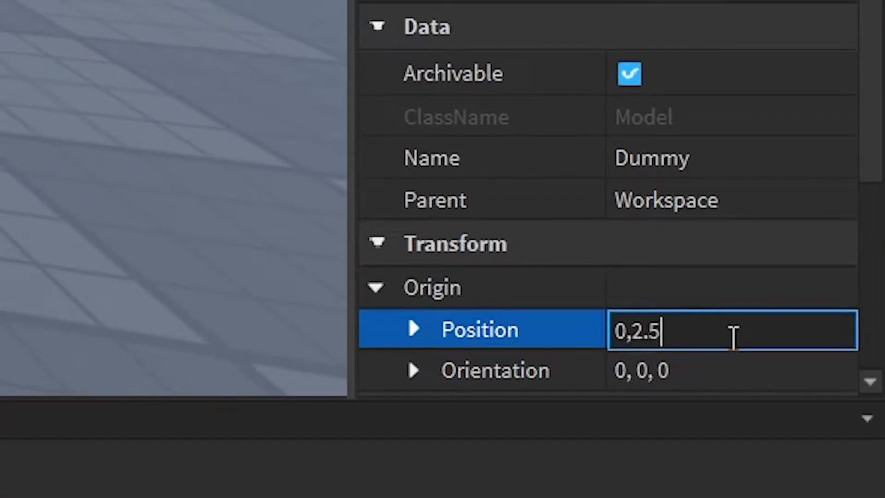
type(", 0")
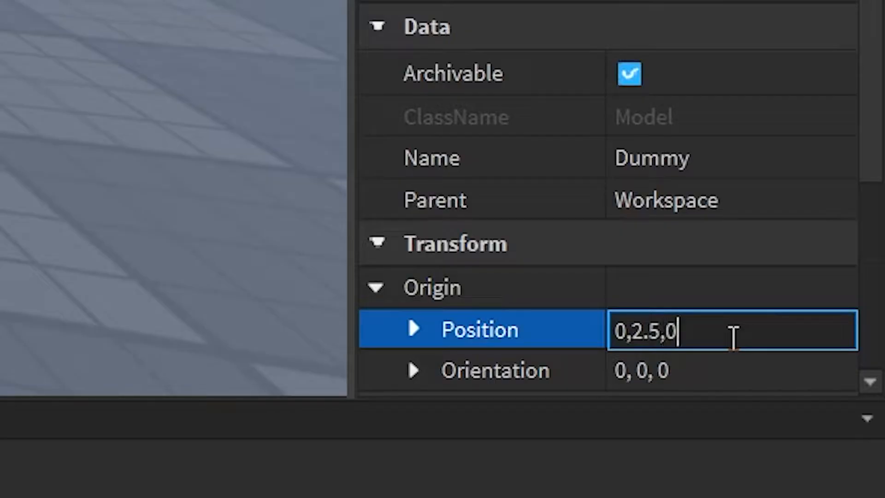
key("Return")
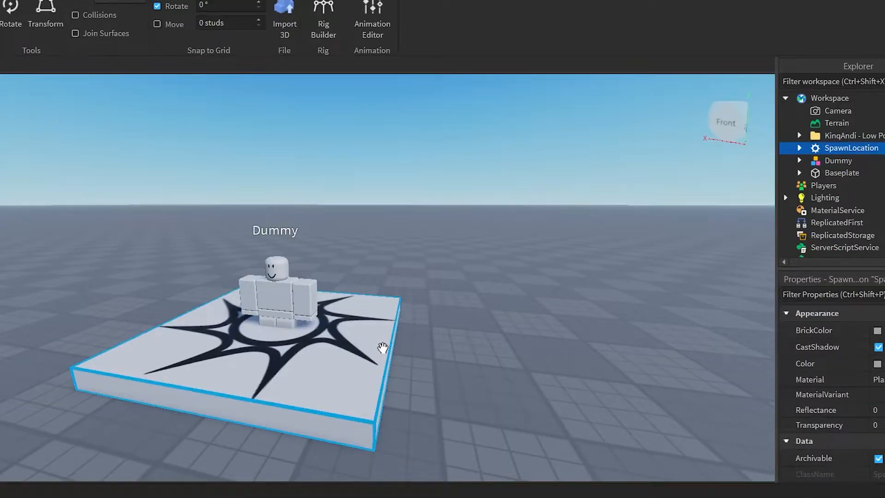
Delete the selected SpawnLocation beneath the dummy from the workspace
key("Delete")
right_click_drag(382, 349, 377, 362)
scroll(376, 361, "up", 3)
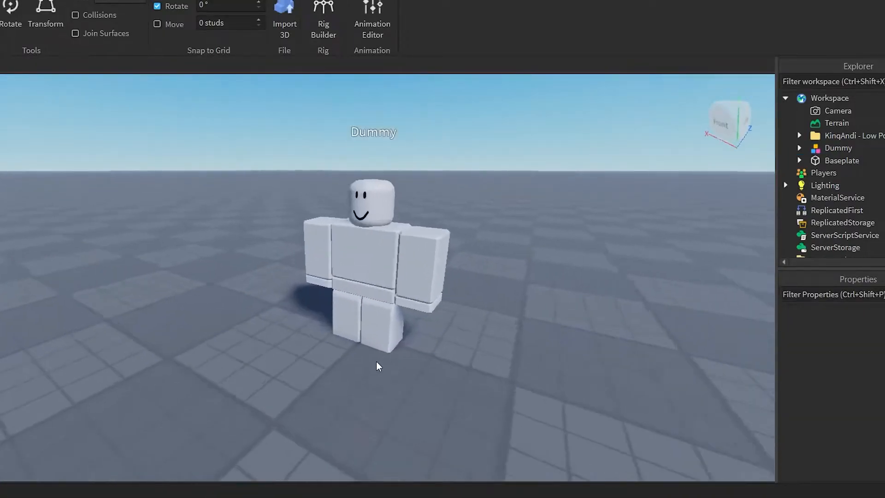
Select the Dummy model in the workspace and start exporting the selection
scroll(376, 360, "up", 5)
scroll(410, 325, "down", 5)
right_click_drag(413, 322, 374, 297)
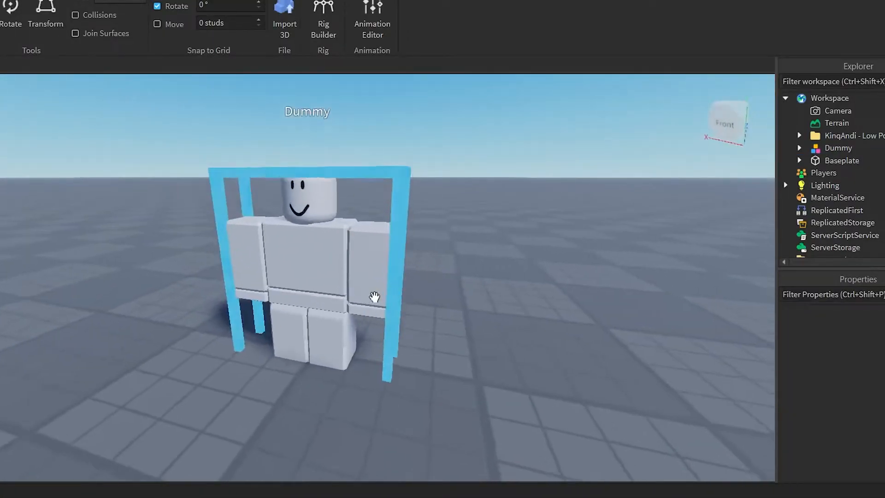
scroll(372, 297, "up", 2)
left_click(357, 293)
scroll(449, 288, "down", 4)
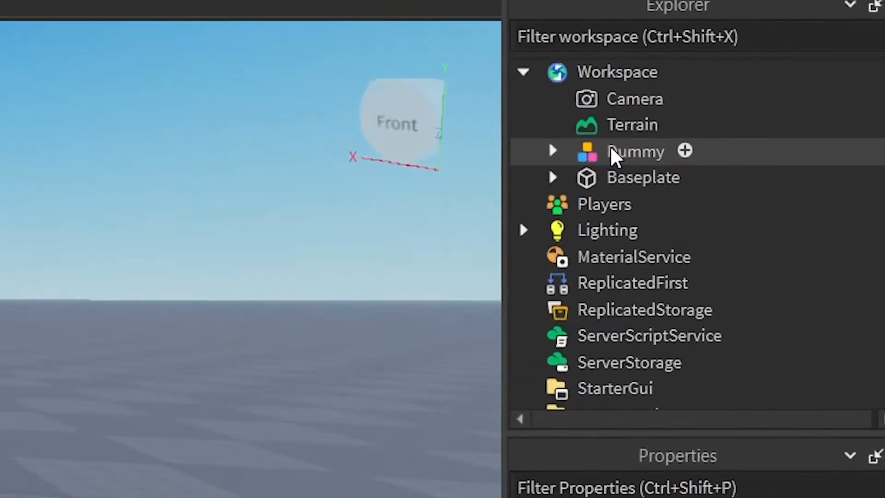
left_click(642, 155)
right_click(630, 156)
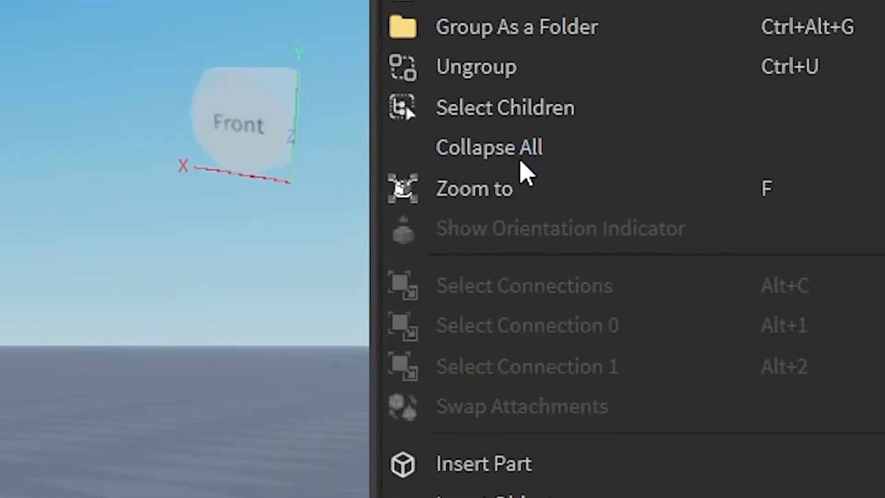
left_click(180, 189)
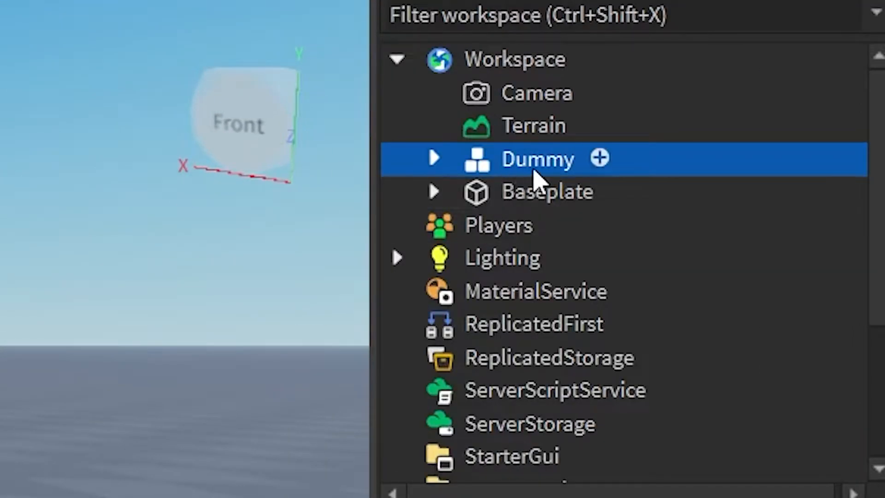
right_click(562, 164)
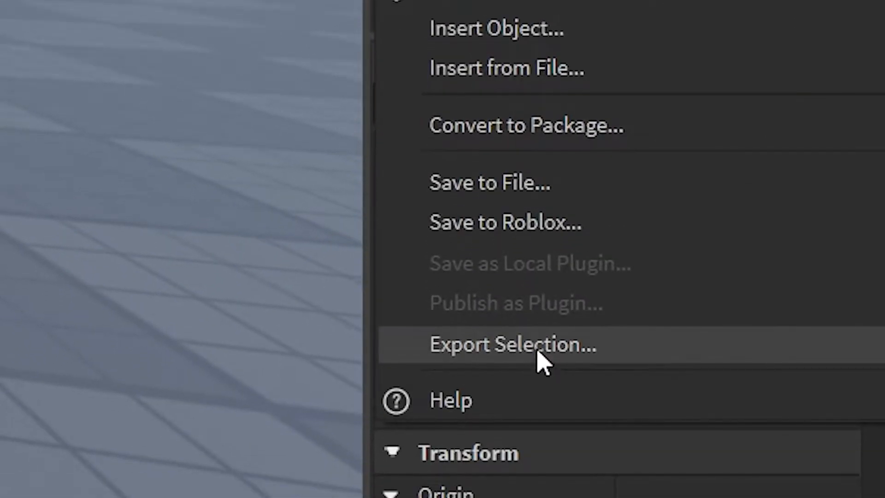
left_click(538, 353)
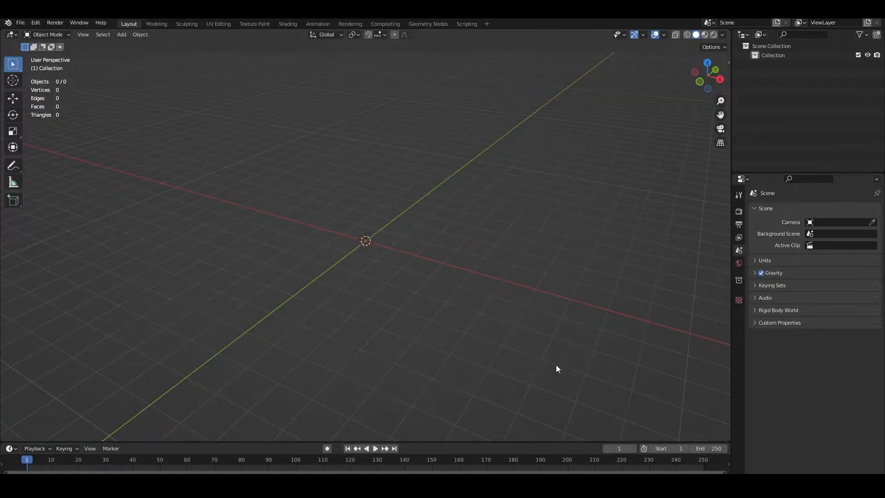
middle_click_drag(521, 363, 507, 279)
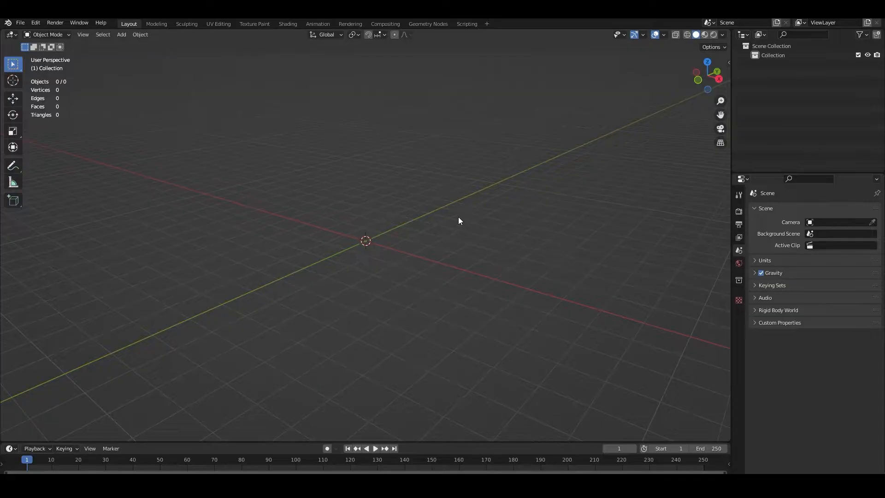
middle_click_drag(399, 216, 366, 213)
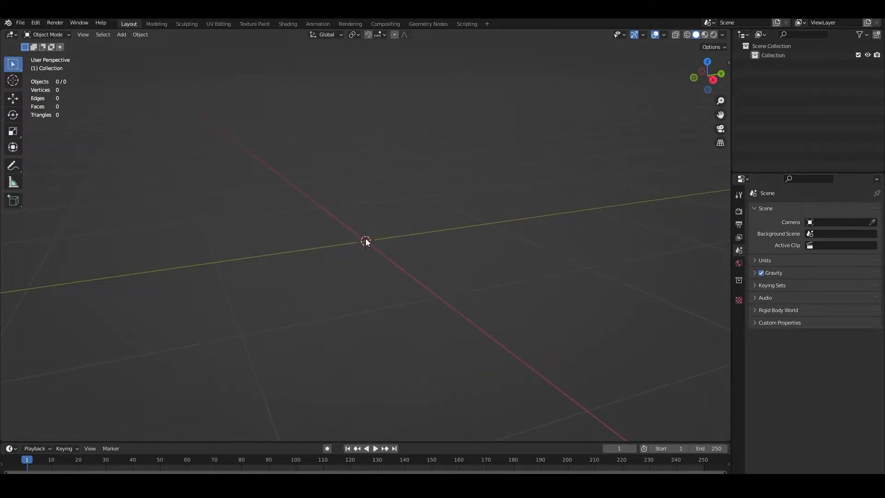
middle_click_drag(366, 239, 201, 199)
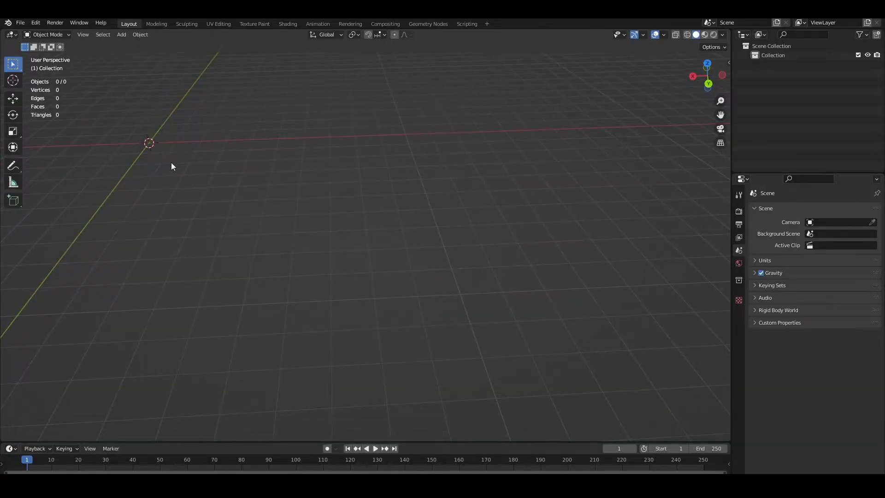
middle_click_drag(171, 168, 534, 253)
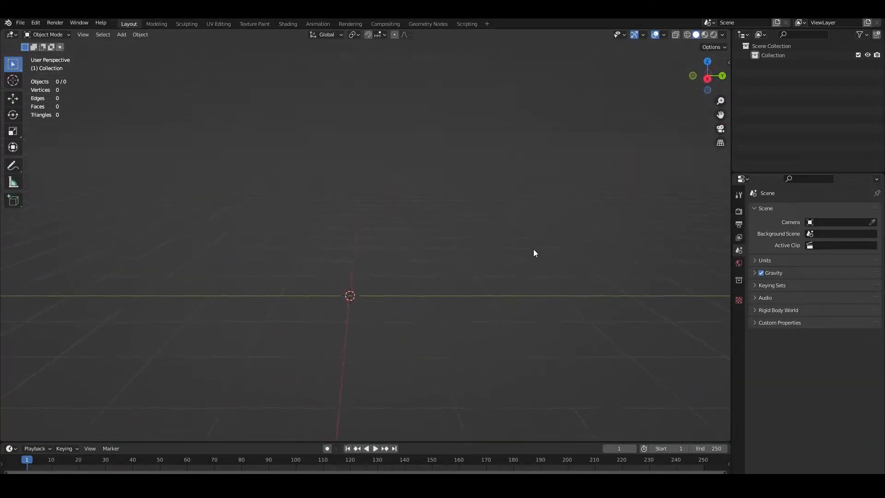
middle_click_drag(463, 281, 496, 280)
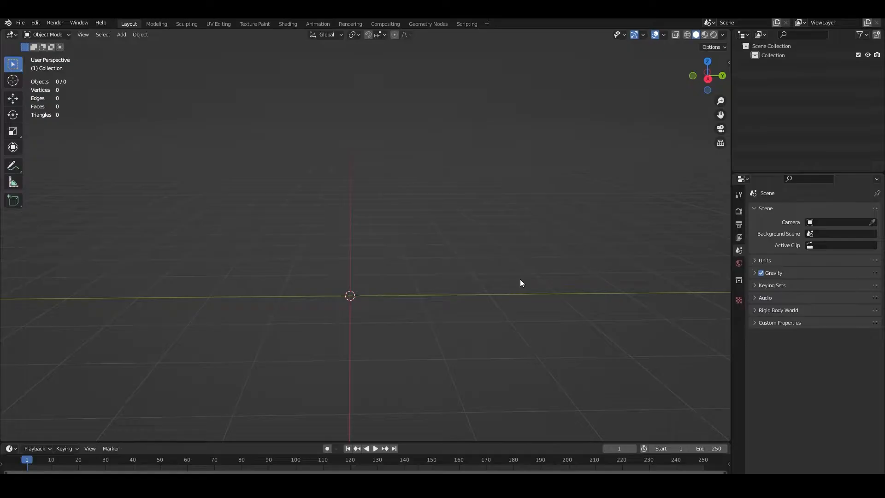
middle_click_drag(683, 281, 419, 205)
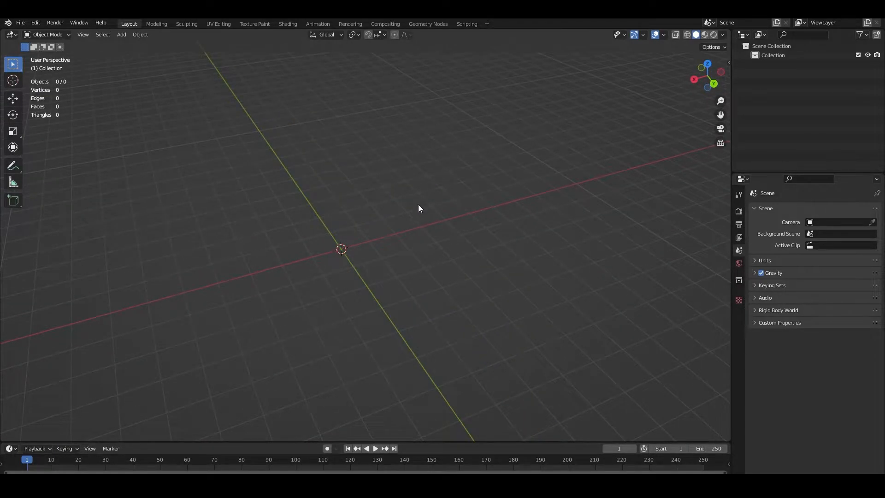
Import the exported Dummy.obj into the empty Blender scene as a Wavefront (.obj) file
left_click(20, 23)
mouse_move(31, 148)
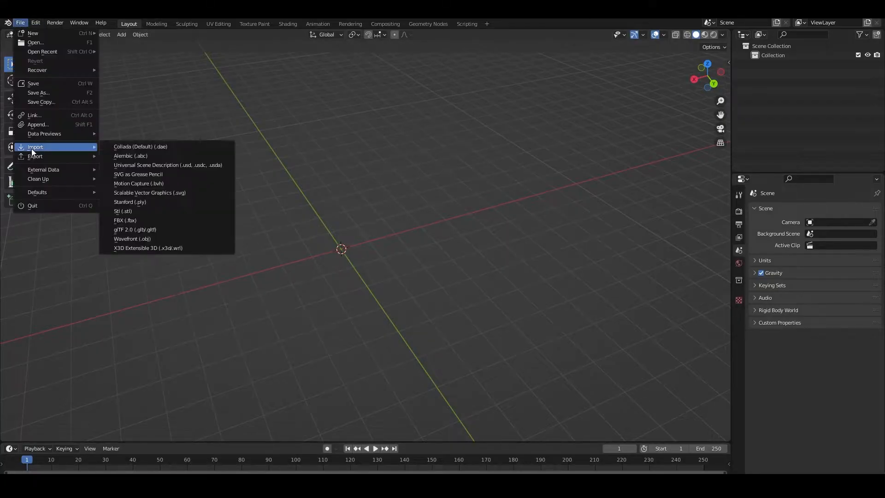
left_click(149, 239)
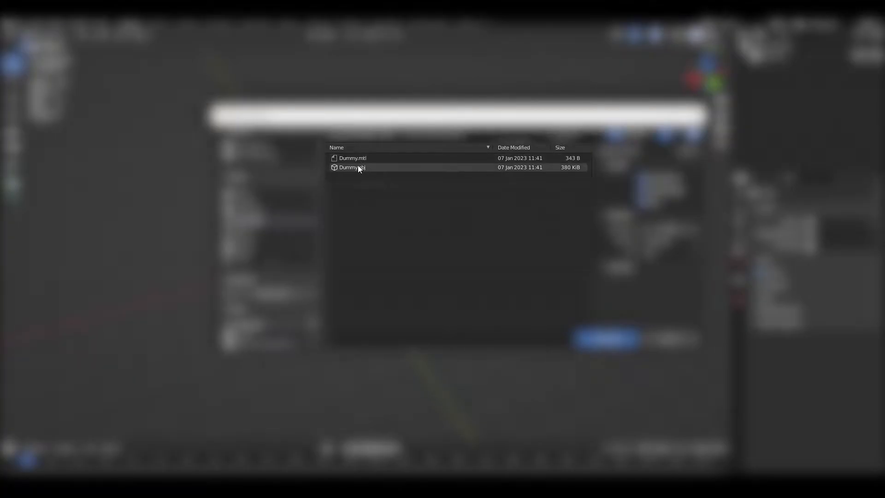
left_click(356, 168)
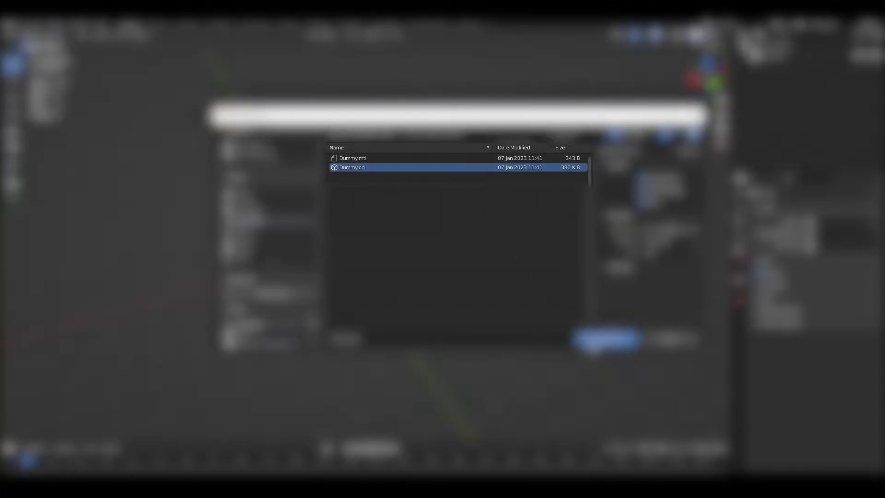
left_click(606, 339)
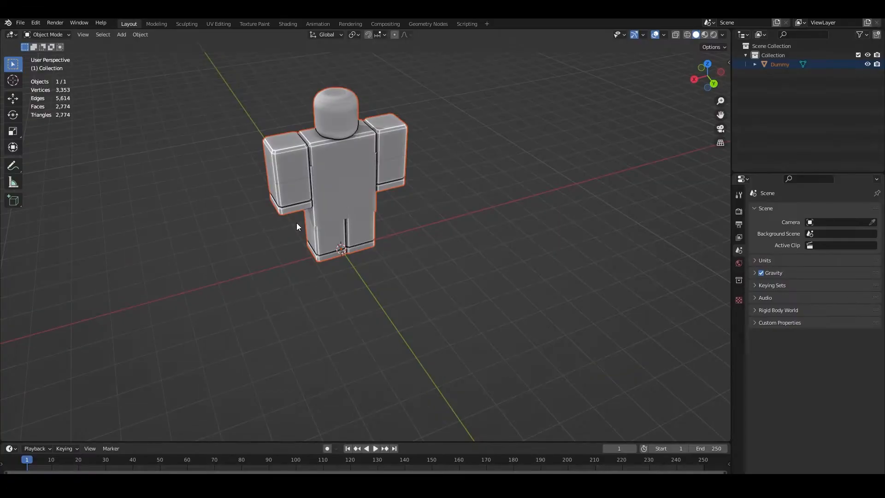
Examine the imported dummy's head, arms and torso from several angles and up close
middle_click_drag(305, 211, 352, 148)
middle_click_drag(580, 158, 387, 216, "shift")
scroll(442, 175, "up", 3)
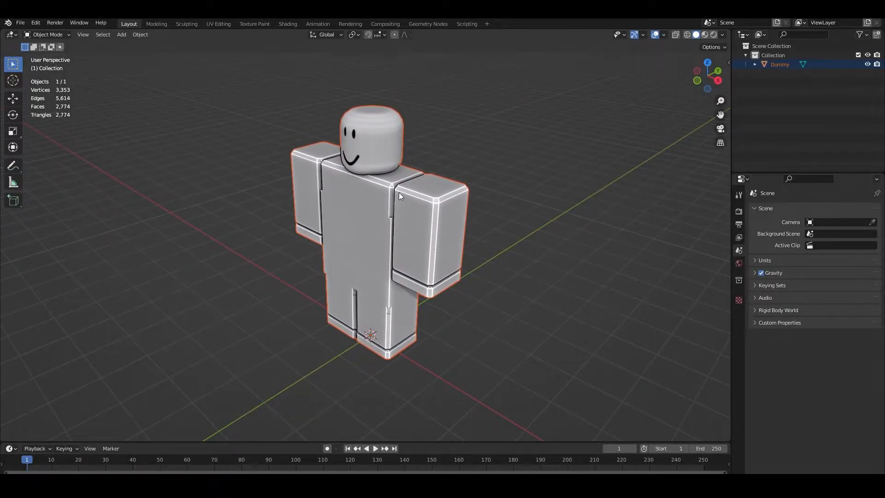
middle_click_drag(402, 192, 506, 190)
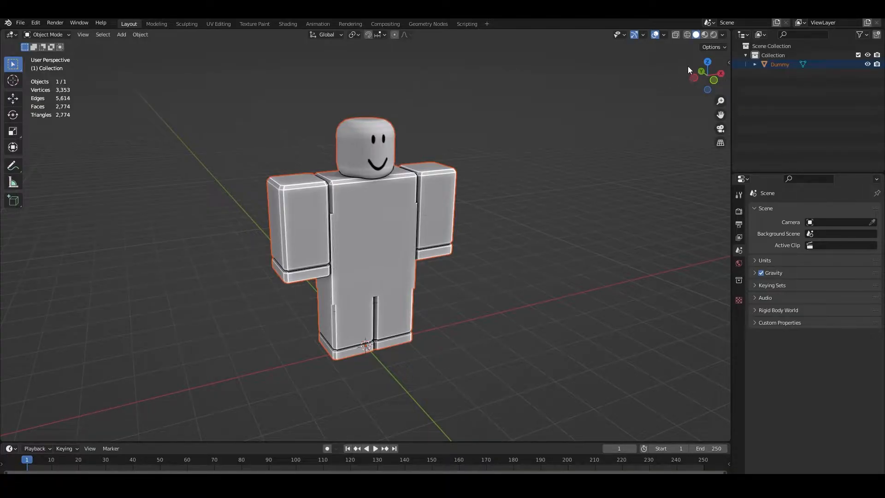
middle_click_drag(506, 163, 430, 152)
scroll(438, 161, "up", 6)
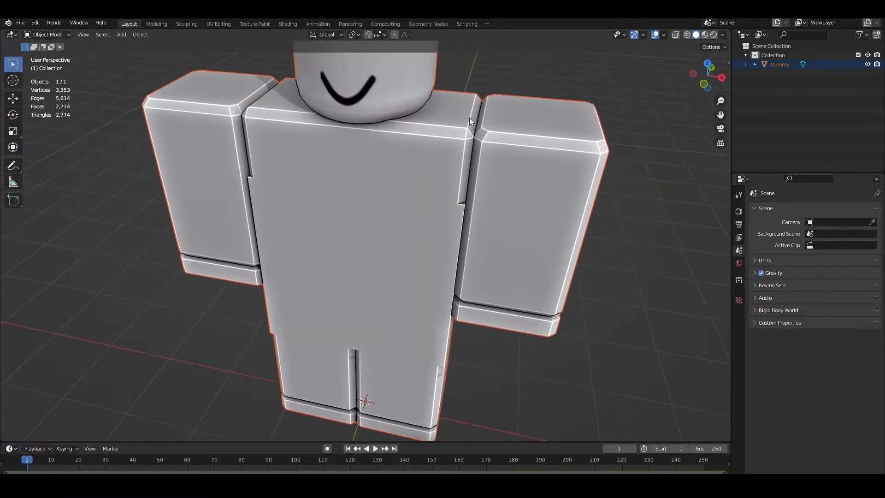
scroll(420, 108, "down", 5)
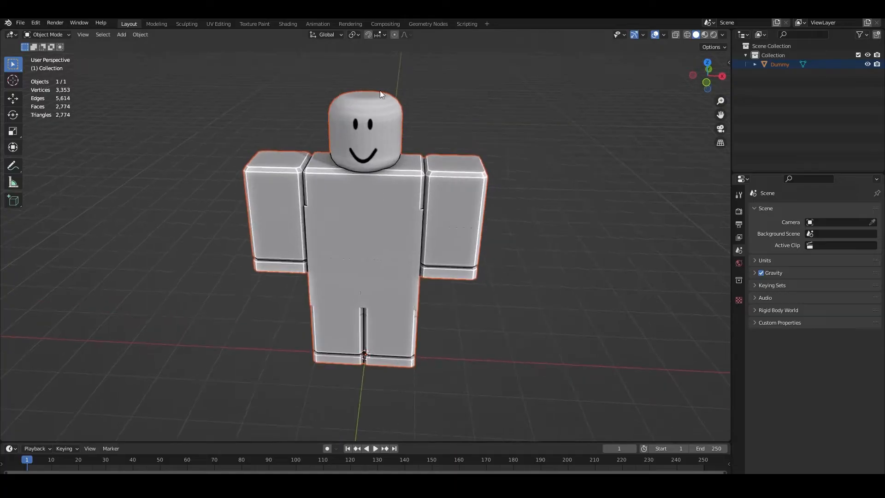
Set the viewport shading to Flat lighting with Texture color, and enable Shadow and Cavity
left_click(722, 34)
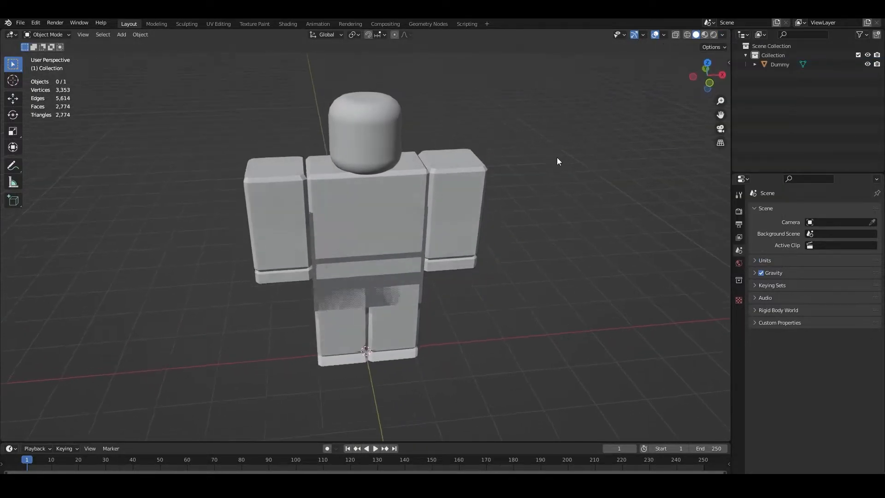
mouse_move(556, 161)
middle_mouse_down()
mouse_move(686, 134)
mouse_move(494, 147)
mouse_move(551, 144)
mouse_move(580, 129)
middle_mouse_up()
left_click(723, 34)
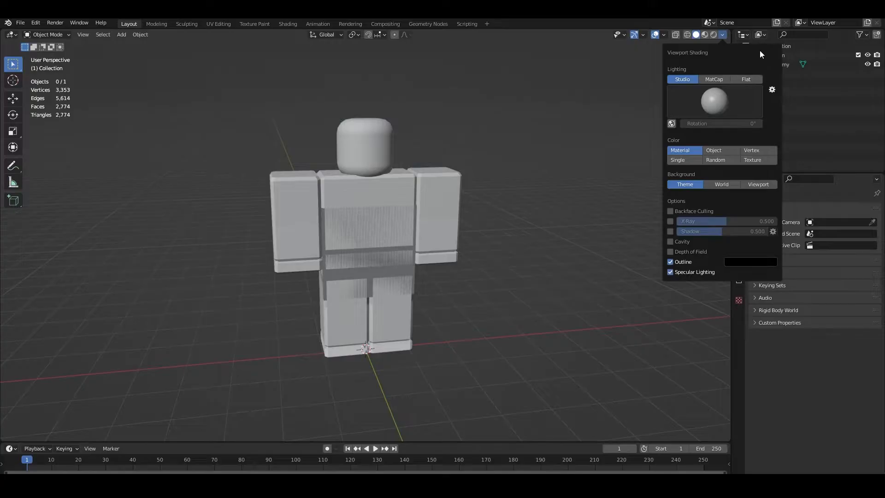
left_click(745, 78)
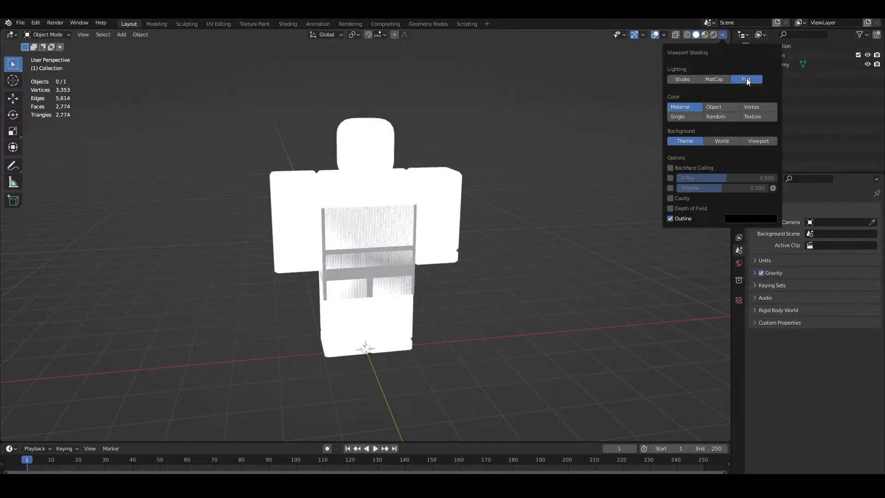
left_click(758, 117)
left_click(670, 188)
left_click(669, 199)
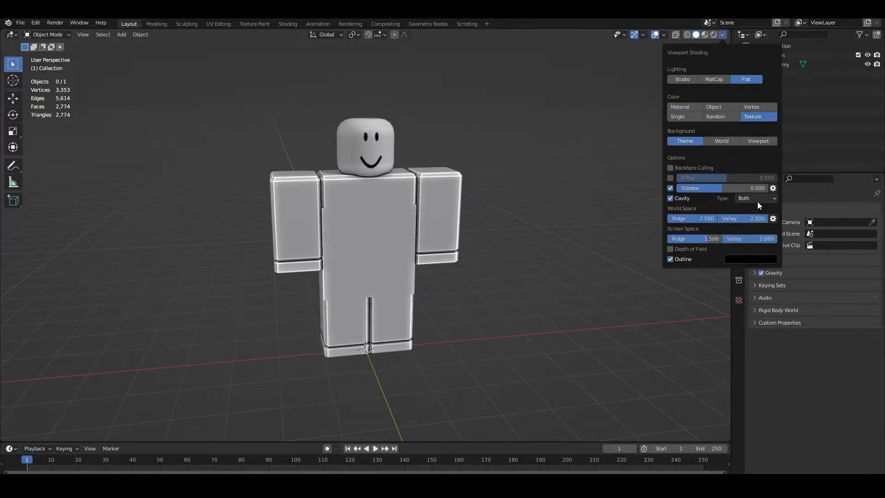
middle_click_drag(580, 214, 526, 142)
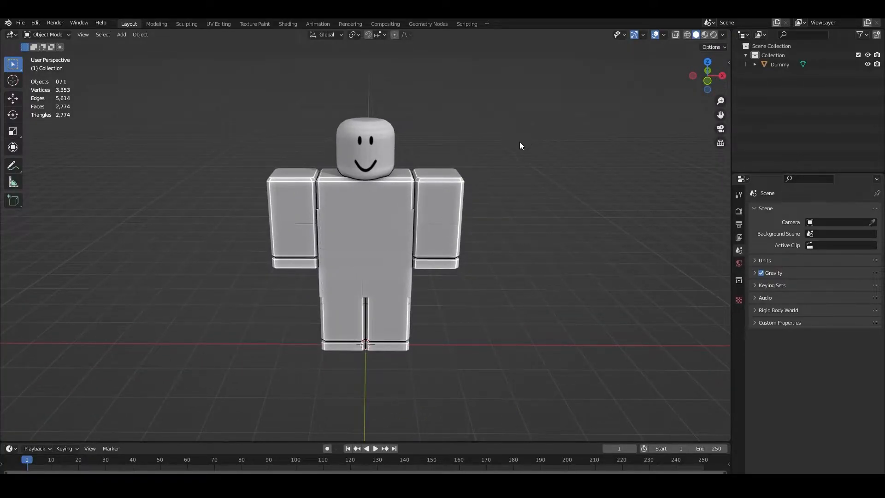
scroll(461, 178, "up", 2)
middle_click_drag(451, 178, 438, 190)
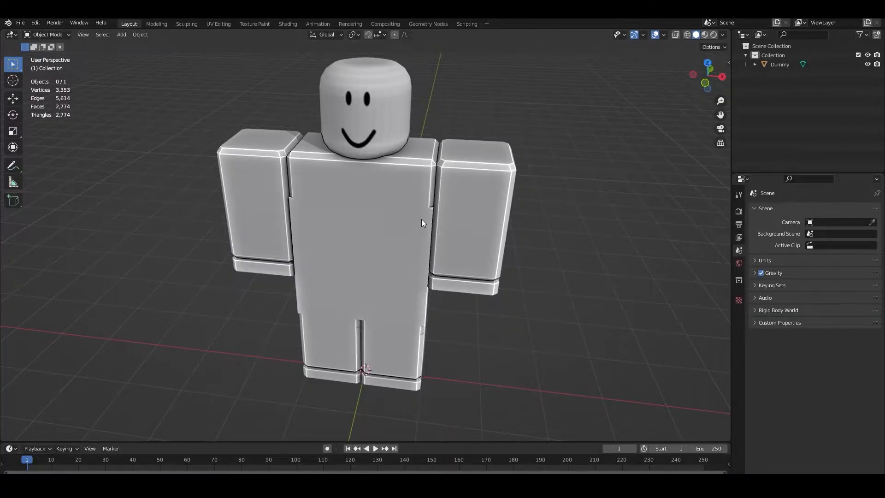
scroll(419, 223, "down", 4)
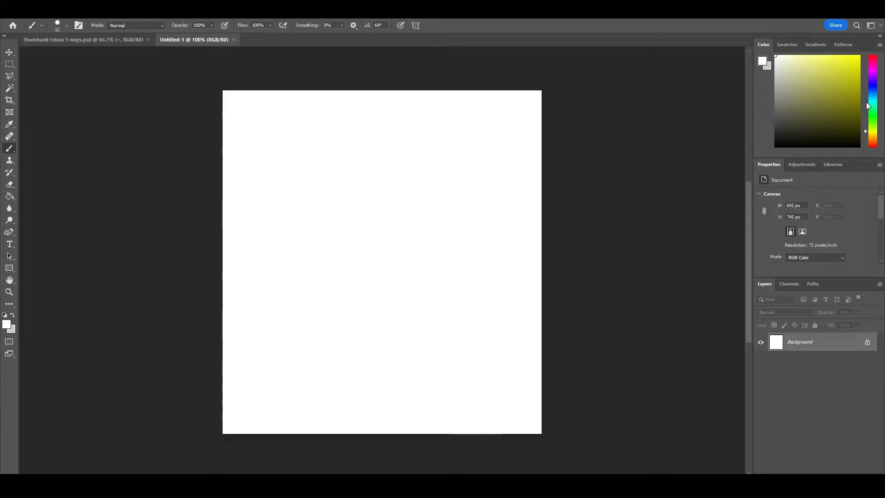
Switch to Photoshop, set the foreground color to orange and add a new layer above the white background
left_click(873, 100)
left_click_drag(877, 108, 875, 137)
left_click_drag(845, 82, 859, 56)
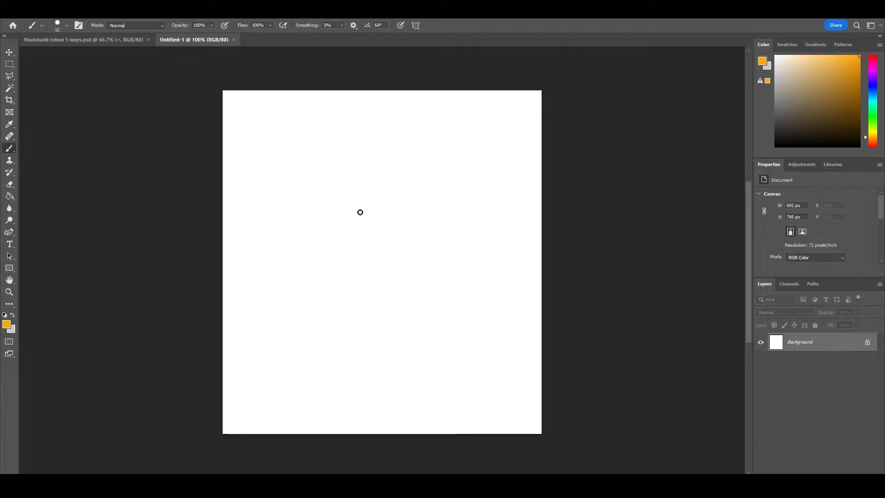
left_click(833, 470)
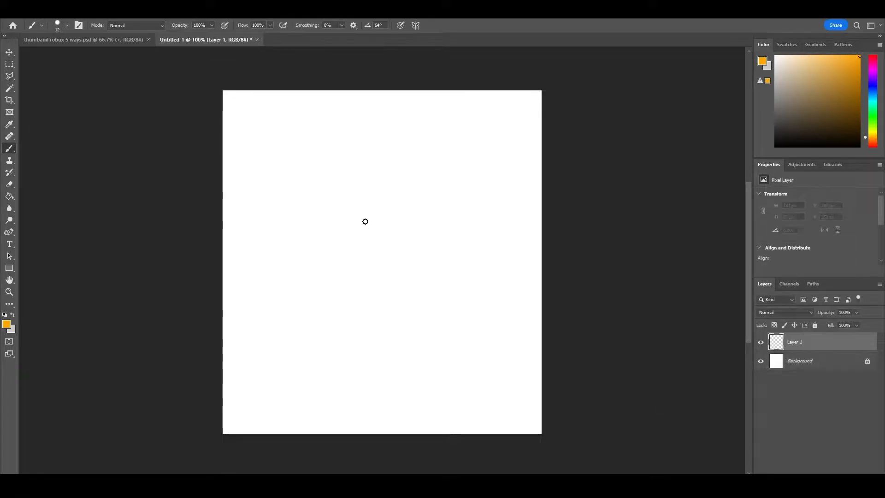
Sketch a striped traffic cone with a round base in the upper part of the canvas
mouse_move(386, 206)
left_mouse_down()
mouse_move(308, 225)
mouse_move(383, 233)
mouse_move(355, 204)
left_mouse_up()
mouse_move(308, 225)
left_mouse_down()
mouse_move(307, 239)
mouse_move(381, 247)
mouse_move(396, 233)
mouse_move(395, 211)
left_mouse_up()
mouse_move(339, 209)
left_mouse_down()
mouse_move(330, 235)
mouse_move(378, 217)
mouse_move(332, 214)
mouse_move(337, 118)
mouse_move(374, 206)
left_mouse_up()
mouse_move(329, 159)
left_mouse_down()
mouse_move(367, 165)
mouse_move(364, 181)
left_mouse_up()
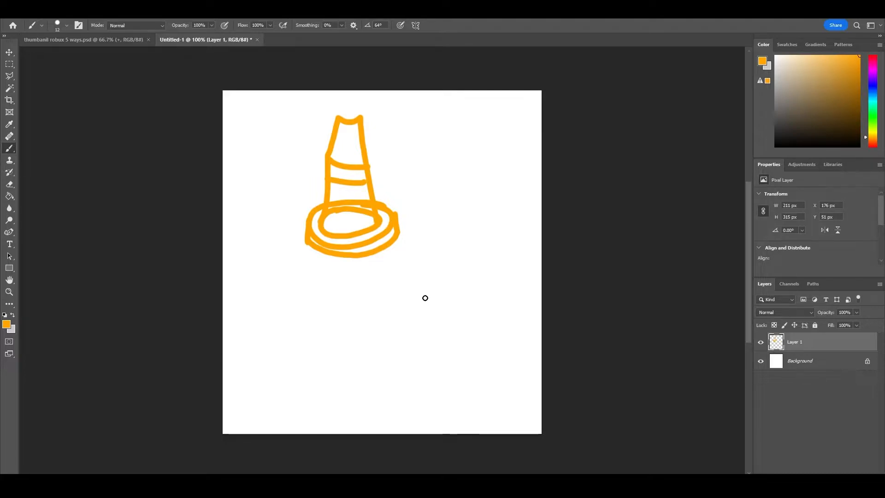
Sketch a second cone with a square block base in the lower right of the canvas and roughen its base corners
mouse_move(425, 291)
left_mouse_down()
mouse_move(436, 326)
mouse_move(500, 316)
mouse_move(481, 276)
mouse_move(421, 310)
mouse_move(432, 338)
mouse_move(504, 334)
mouse_move(503, 319)
left_mouse_up()
mouse_move(444, 315)
left_mouse_down()
mouse_move(471, 293)
mouse_move(482, 310)
mouse_move(438, 314)
mouse_move(484, 283)
left_mouse_up()
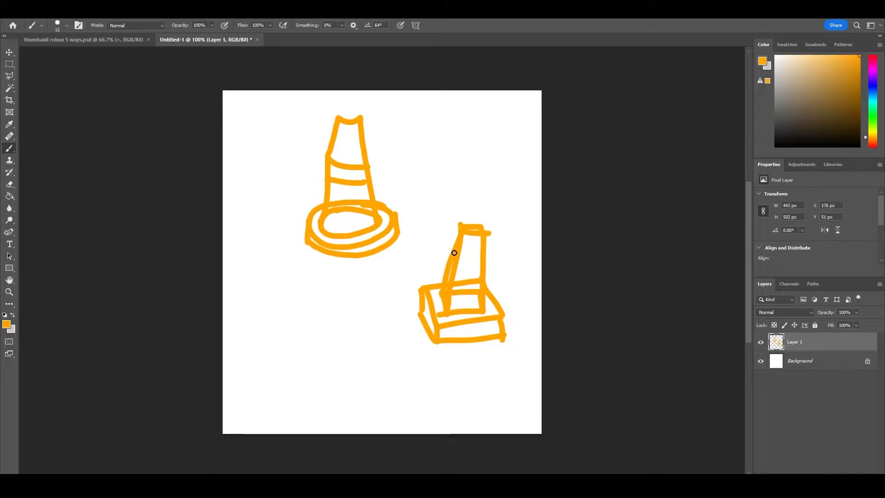
left_click_drag(429, 321, 457, 332)
left_click_drag(500, 299, 481, 324)
left_click_drag(437, 280, 421, 293)
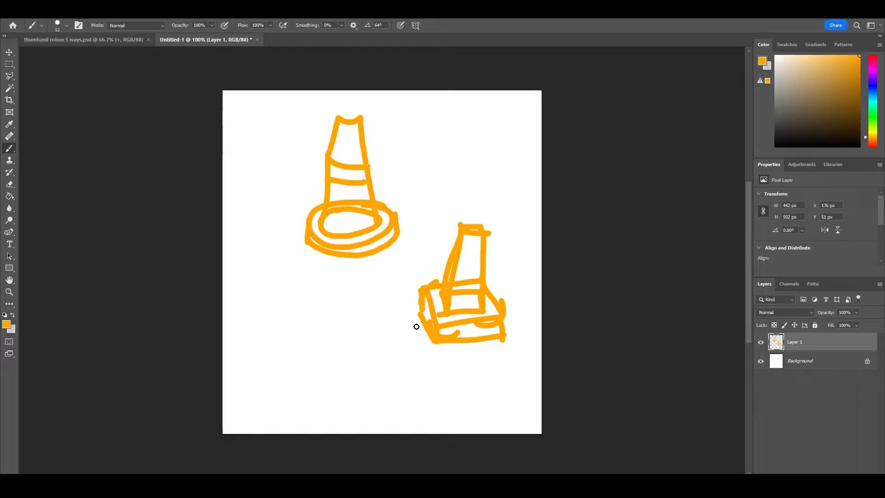
Sketch a cylinder beside the round-based cone, with an arrow leading toward that cone
mouse_move(454, 174)
left_mouse_down()
mouse_move(403, 146)
mouse_move(418, 161)
left_mouse_up()
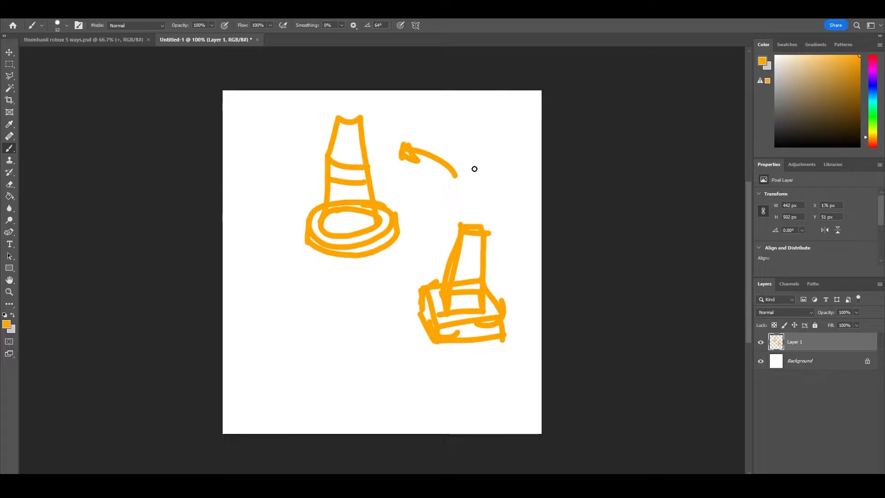
mouse_move(468, 165)
left_mouse_down()
mouse_move(474, 207)
mouse_move(510, 205)
left_mouse_up()
left_click_drag(516, 170, 514, 208)
left_click_drag(469, 201, 515, 210)
Sketch a cube below the round-based cone, with arrows leading toward the square-based cone and the round-based cone
left_click_drag(374, 363, 415, 317)
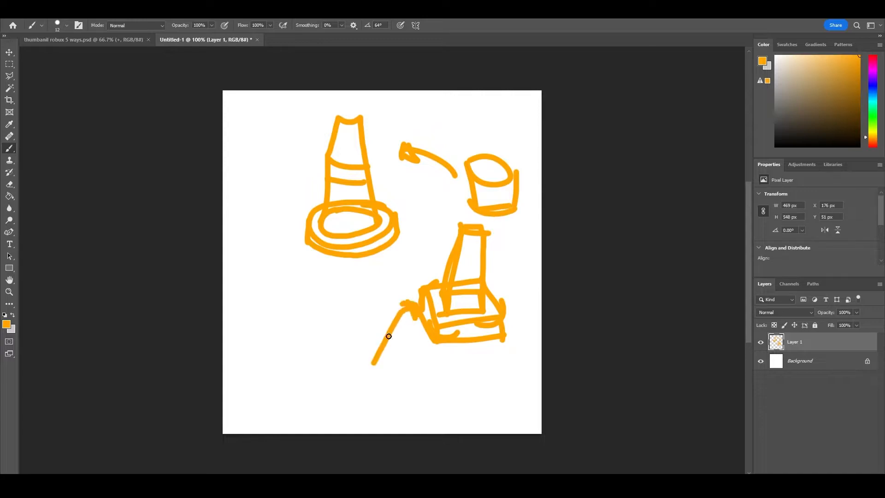
mouse_move(316, 352)
left_mouse_down()
mouse_move(317, 387)
mouse_move(359, 390)
mouse_move(314, 393)
mouse_move(293, 333)
left_mouse_up()
mouse_move(349, 344)
left_mouse_down()
mouse_move(325, 328)
mouse_move(340, 329)
left_mouse_up()
mouse_move(293, 333)
left_mouse_down()
mouse_move(297, 385)
mouse_move(313, 394)
left_mouse_up()
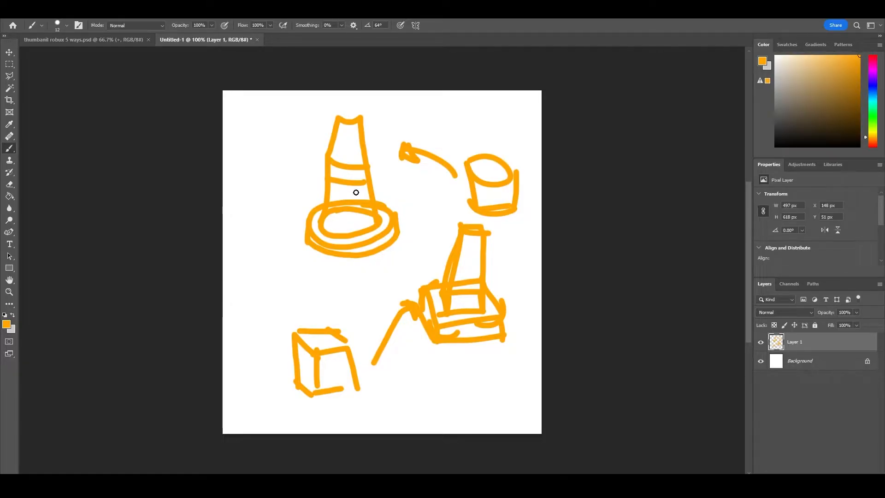
left_click_drag(255, 249, 296, 178)
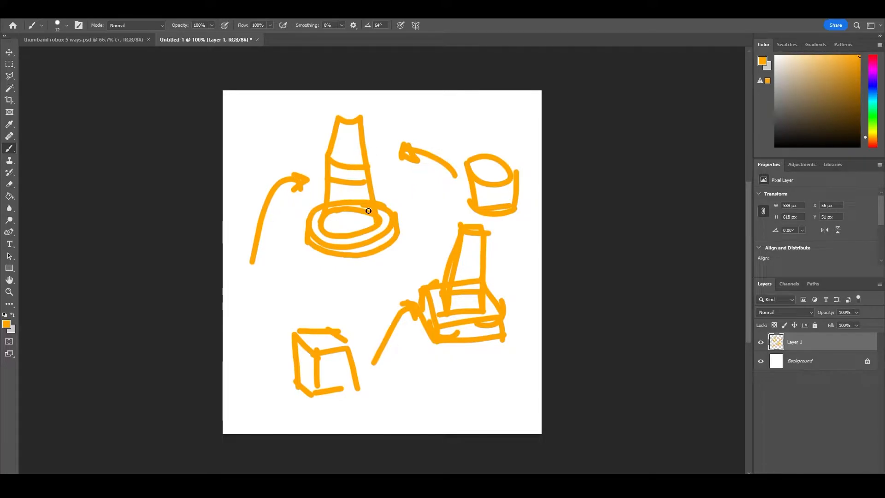
mouse_move(334, 124)
left_mouse_down()
mouse_move(373, 122)
mouse_move(348, 131)
left_mouse_up()
key("ctrl+z")
mouse_move(284, 134)
left_mouse_down()
mouse_move(274, 130)
mouse_move(306, 152)
mouse_move(288, 134)
mouse_move(308, 102)
mouse_move(306, 149)
left_mouse_up()
key("ctrl+z")
key("ctrl+z")
key("ctrl+z")
key("ctrl+z")
key("ctrl+z")
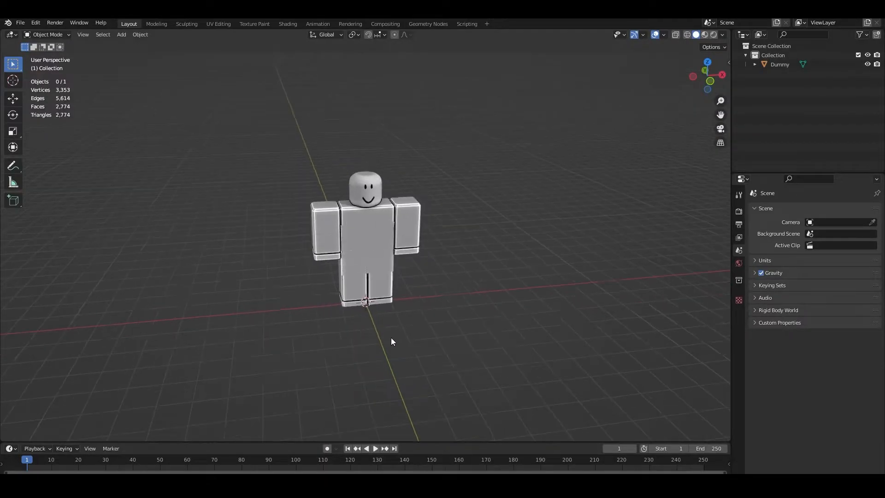
Switch to Blender and add a cube mesh at the dummy's feet, then delete it
scroll(391, 337, "up", 3)
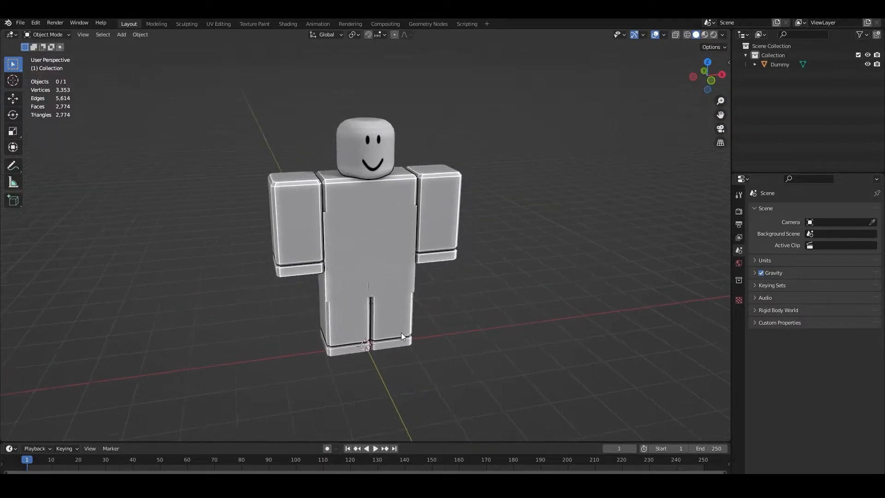
key("shift+a")
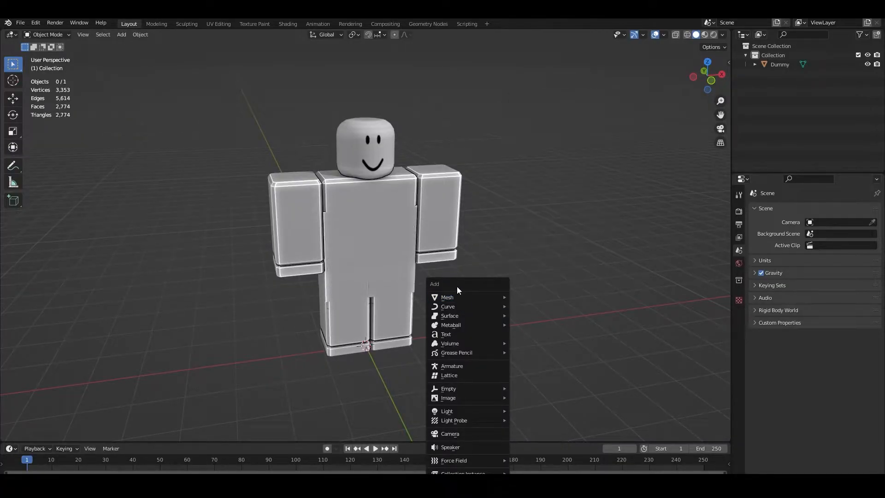
mouse_move(454, 295)
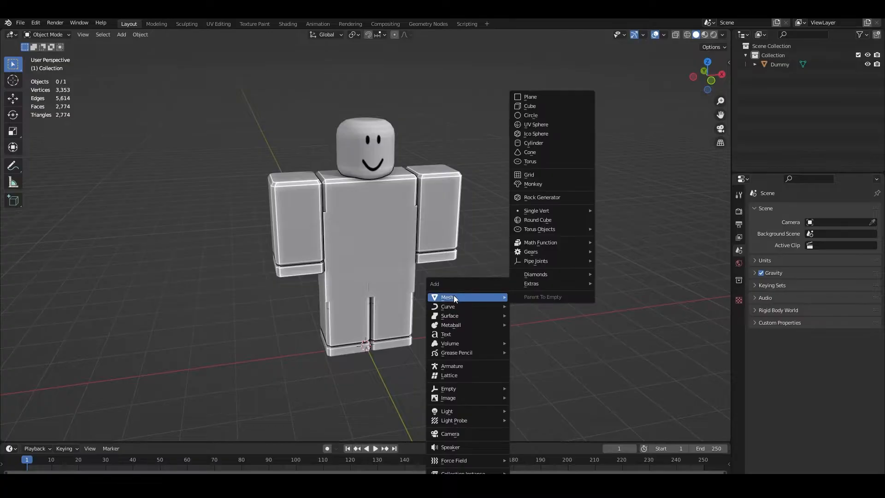
left_click(530, 106)
middle_click_drag(378, 243, 403, 295)
middle_click_drag(422, 387, 435, 295, "shift")
scroll(454, 263, "up", 3)
key("Delete")
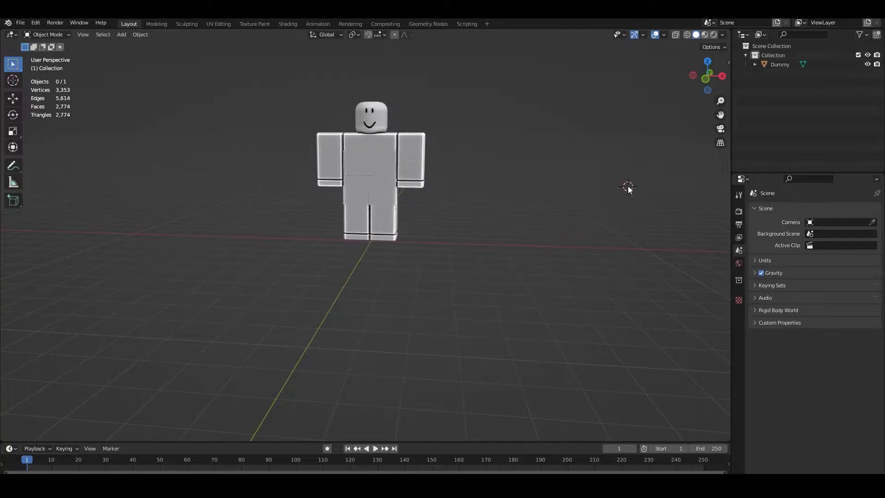
Add a cube mesh at the 3D cursor away from the dummy and place the cursor at another empty spot
key("shift+a")
left_click(659, 197)
middle_click_drag(635, 229, 605, 253)
middle_click_drag(604, 253, 454, 226, "shift")
scroll(434, 259, "up", 3)
middle_click_drag(454, 226, 400, 227, "shift")
scroll(446, 277, "down", 1)
scroll(447, 272, "down", 8)
scroll(447, 251, "up", 6)
scroll(432, 247, "down", 1)
scroll(433, 240, "up", 3)
right_click(548, 133, "shift")
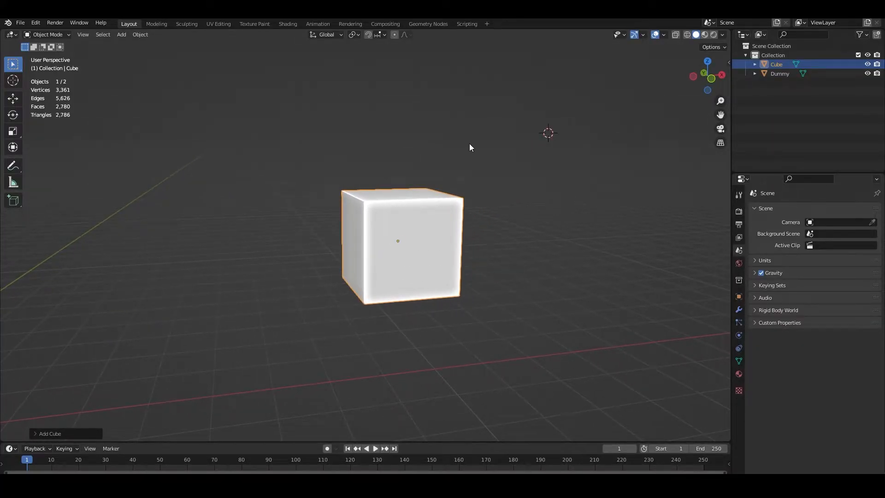
middle_click_drag(499, 164, 584, 182)
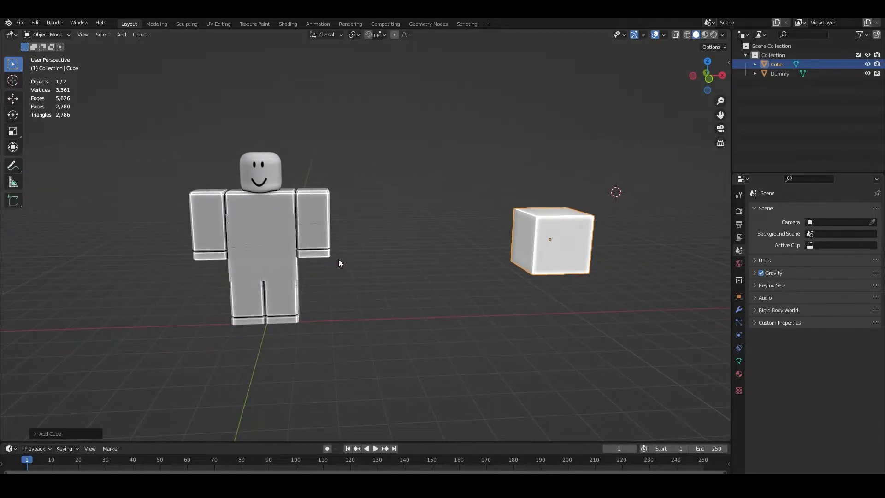
Place the 3D cursor between the dummy's feet, near the world origin
scroll(325, 261, "down", 2)
middle_click_drag(338, 259, 379, 240, "shift")
scroll(300, 268, "up", 2)
scroll(380, 244, "up", 5)
right_click(392, 293, "shift")
scroll(355, 247, "up", 4)
middle_click_drag(380, 288, 392, 234, "shift")
scroll(352, 185, "down", 2)
scroll(363, 200, "down", 6)
scroll(354, 247, "down", 3)
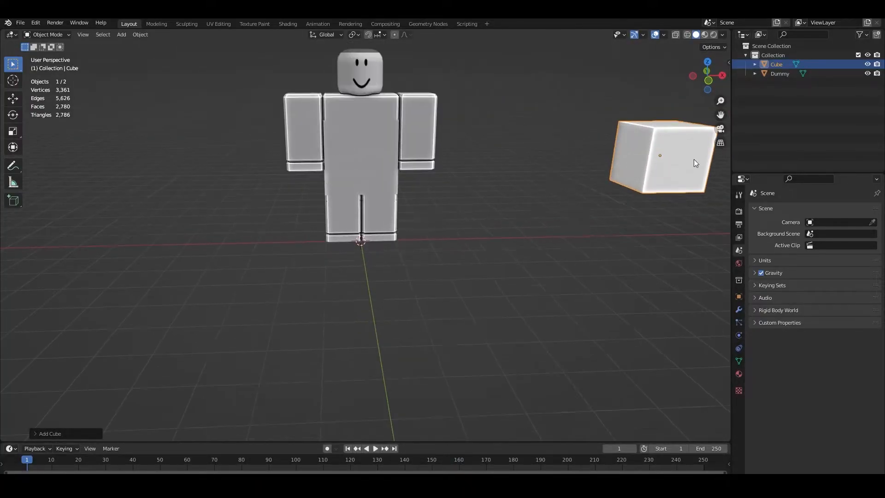
Delete the cube beside the dummy and add a new cube mesh at the 3D cursor by its feet
key("Delete")
key("shift+a")
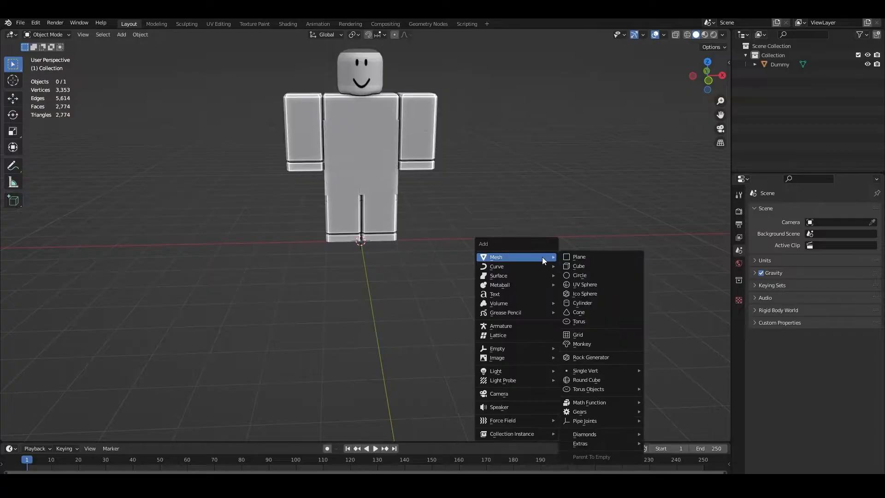
left_click(571, 259)
scroll(361, 195, "up", 4)
middle_click_drag(361, 195, 367, 202)
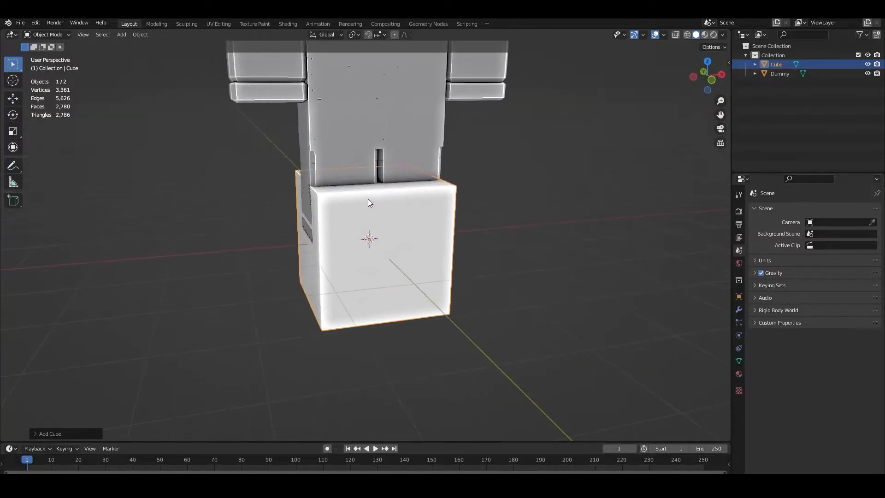
scroll(368, 198, "down", 5)
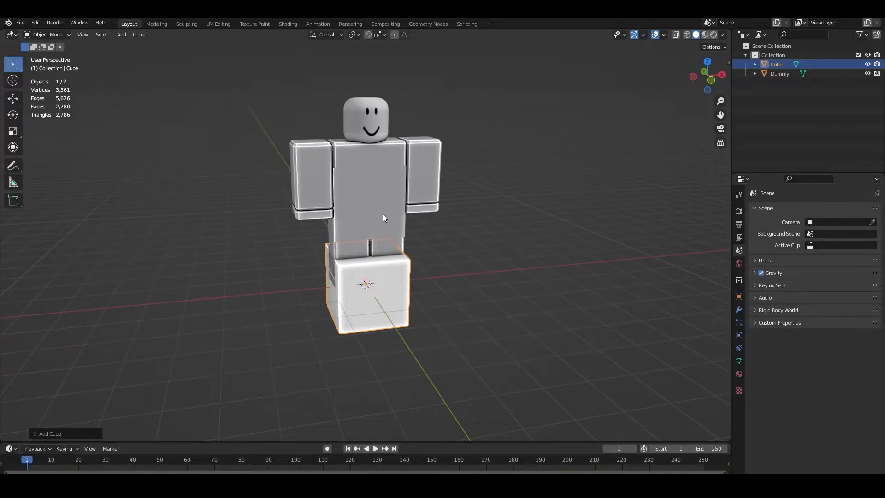
middle_click_drag(383, 212, 417, 243, "shift")
scroll(422, 270, "down", 4)
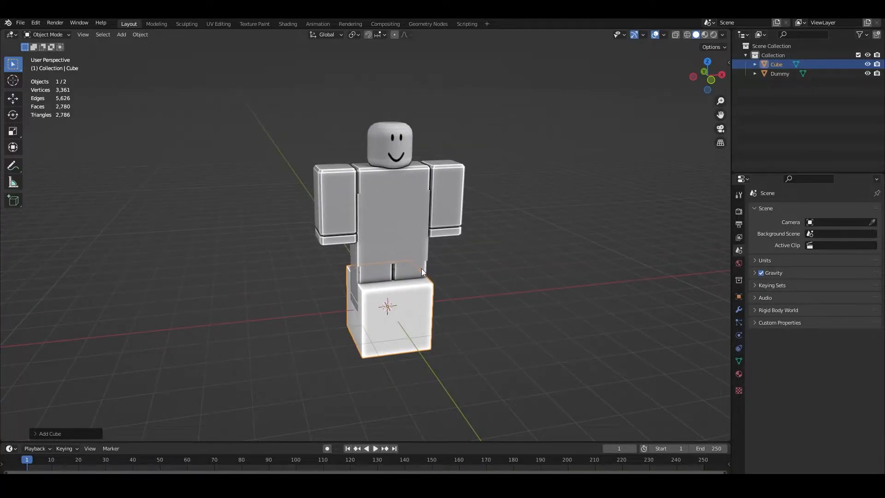
Try moving the cube freely to the dummy's side, then undo the move
key("g")
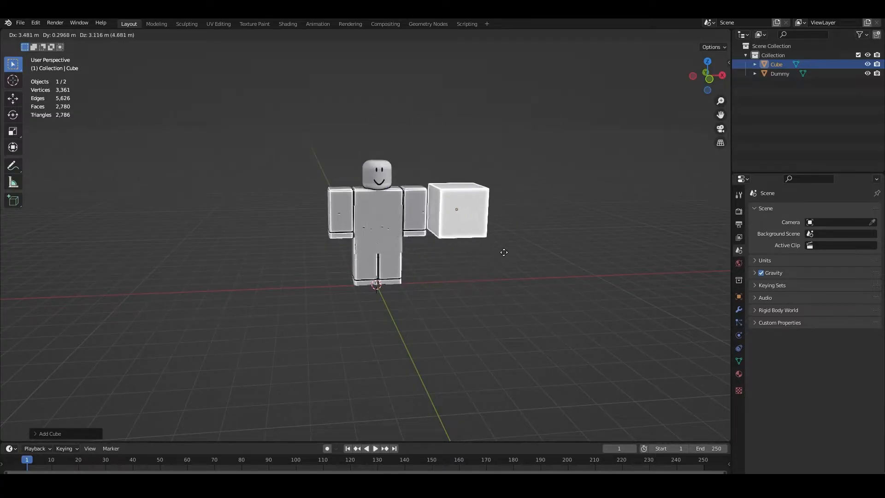
left_click(517, 206)
key("ctrl+z")
Try moving the dummy freely off the cube, then undo the move and clear the selection
left_click(378, 212)
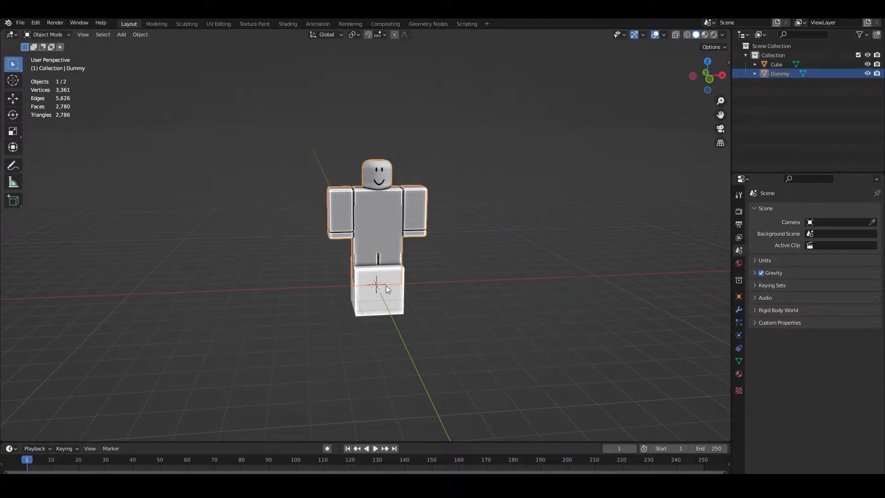
key("g")
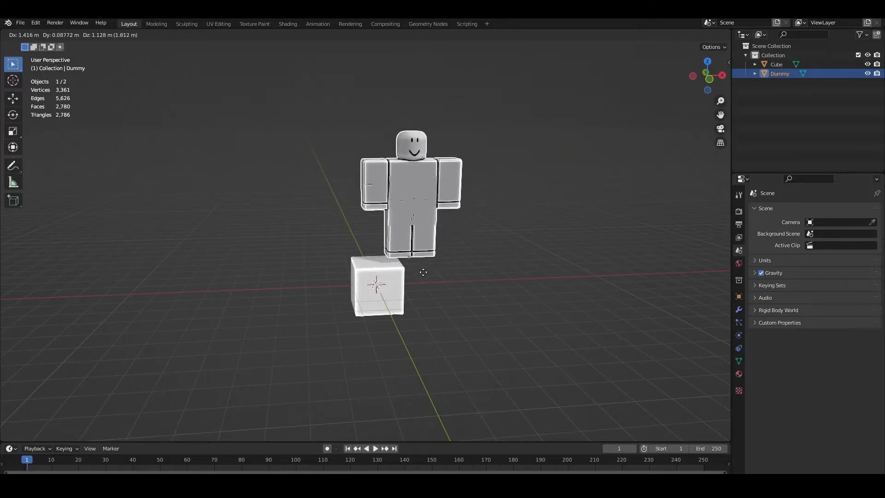
left_click(459, 223)
key("ctrl+z")
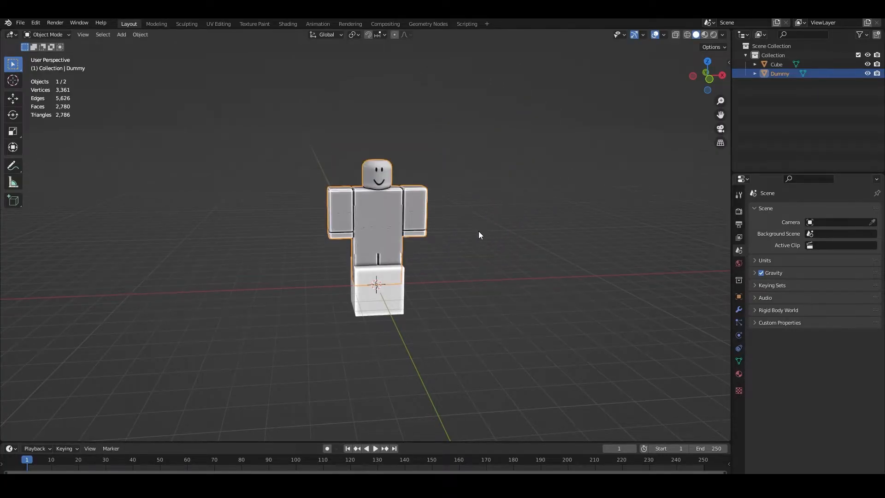
left_click_drag(488, 254, 524, 292)
Move the cube straight up along the Z axis to just over the dummy's head
scroll(385, 274, "up", 4)
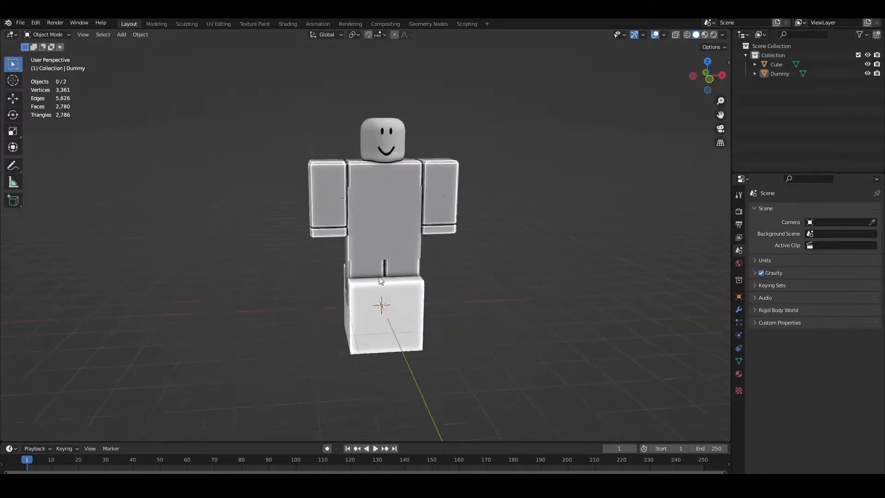
left_click(387, 272)
scroll(434, 213, "down", 4)
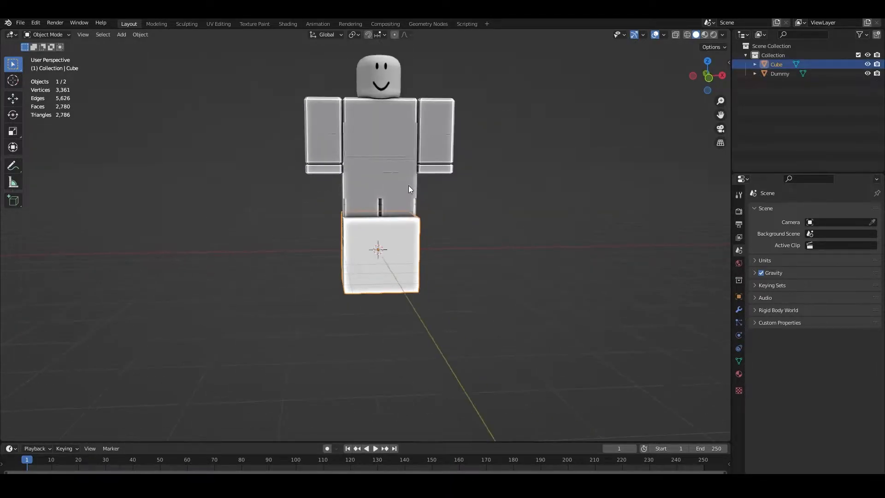
key("g")
key("z")
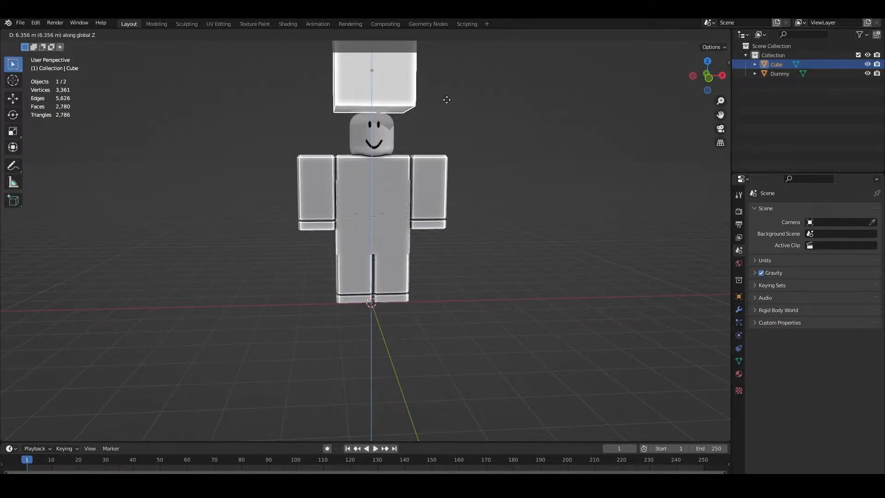
left_click(437, 115)
Examine the cube's position over the dummy's head from the front view, the right view and several free angles
middle_click_drag(450, 150, 451, 183)
middle_click_drag(277, 179, 325, 278)
middle_click_drag(527, 367, 396, 214)
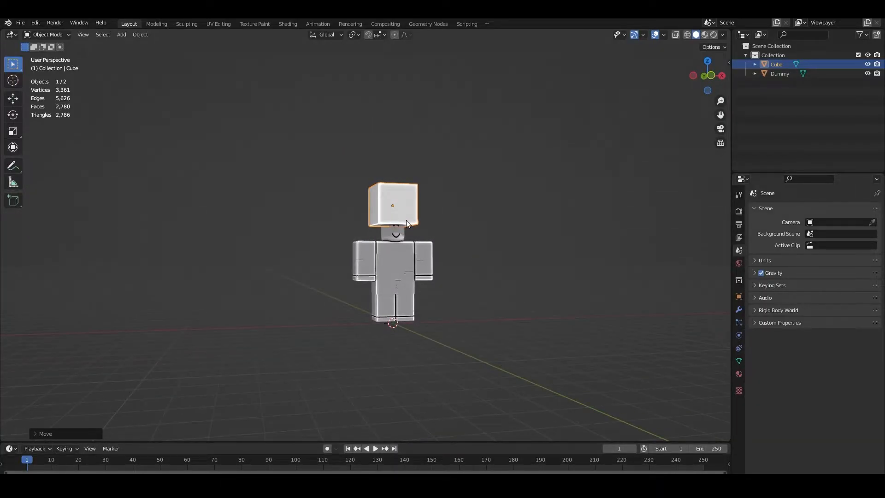
key("KP_1")
scroll(414, 162, "down", 3)
scroll(405, 189, "up", 2)
key("KP_3")
key("KP_1")
middle_click_drag(380, 220, 424, 234)
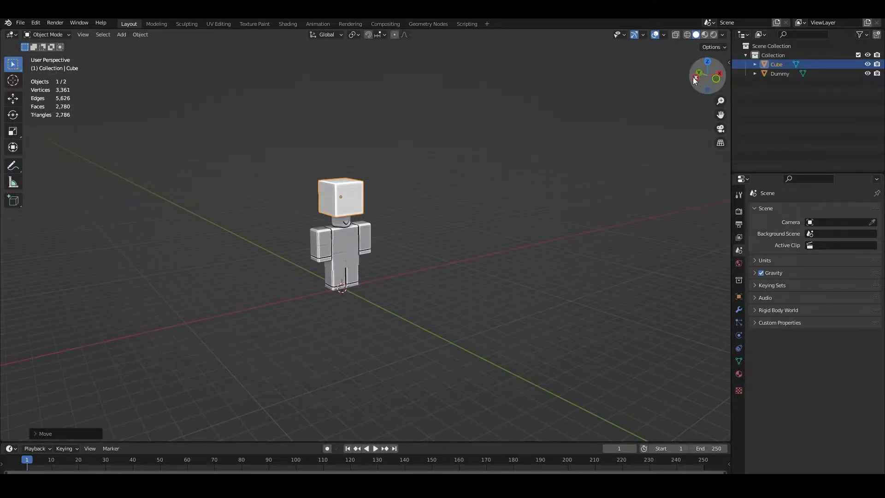
mouse_move(704, 76)
left_mouse_down()
mouse_move(714, 75)
mouse_move(707, 69)
left_mouse_up()
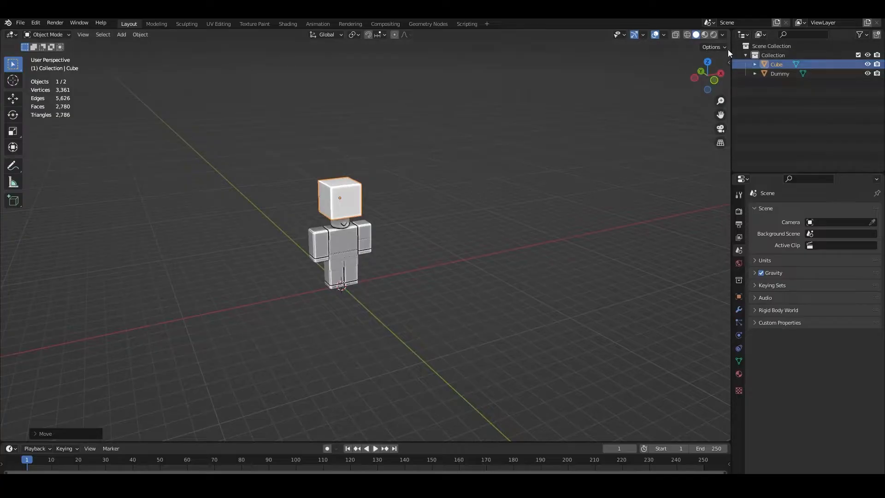
middle_click_drag(414, 135, 407, 134)
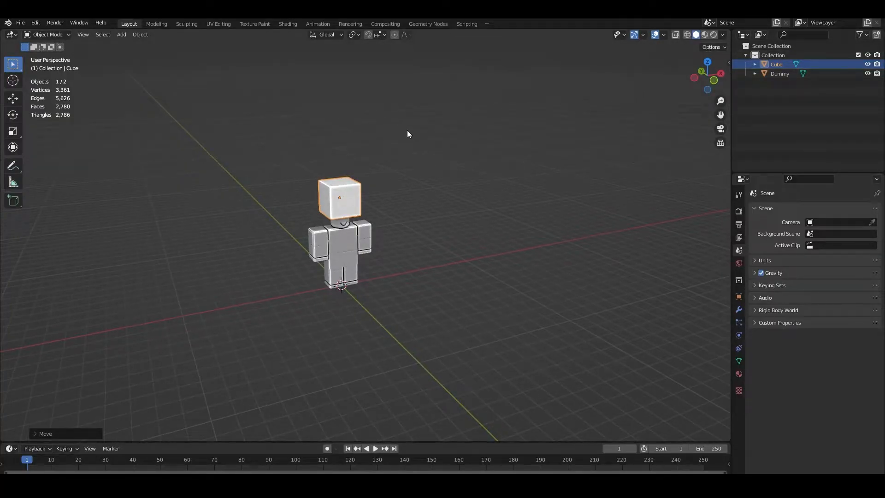
Adjust the cube's height along the Z axis so its lower edge sits just above the dummy's eyes
scroll(390, 181, "up", 1)
middle_click_drag(391, 180, 473, 168)
scroll(437, 169, "up", 2)
scroll(421, 173, "down", 1)
scroll(421, 173, "up", 1)
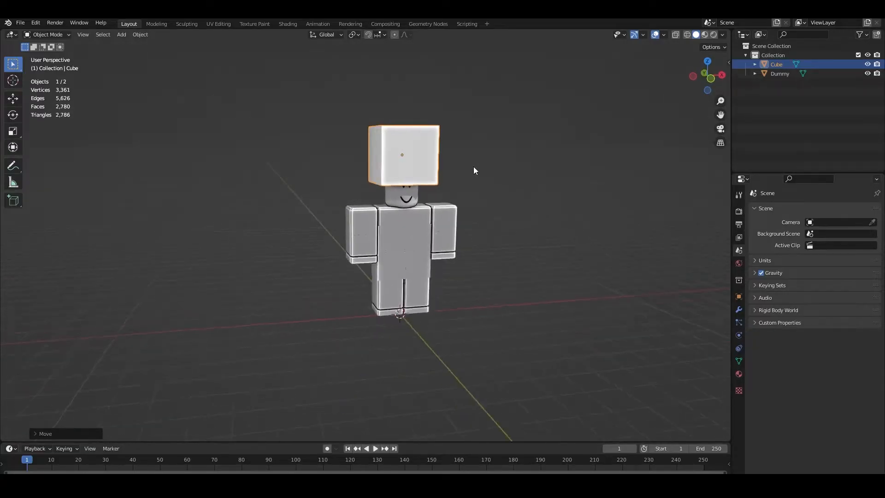
scroll(473, 168, "up", 1)
key("g")
key("z")
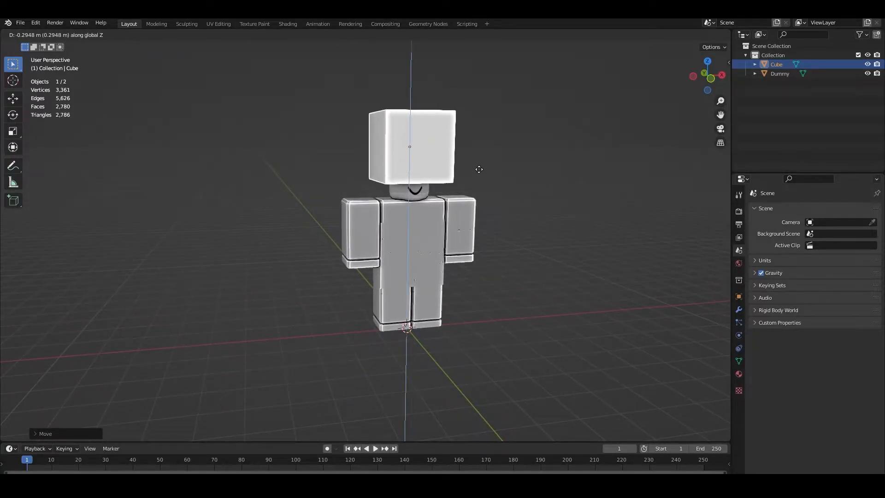
left_click(488, 155)
Lower the cube along the Z axis over the dummy's head until it covers the eyes
middle_click_drag(487, 158, 476, 161)
scroll(408, 164, "up", 5)
middle_click_drag(420, 154, 368, 145)
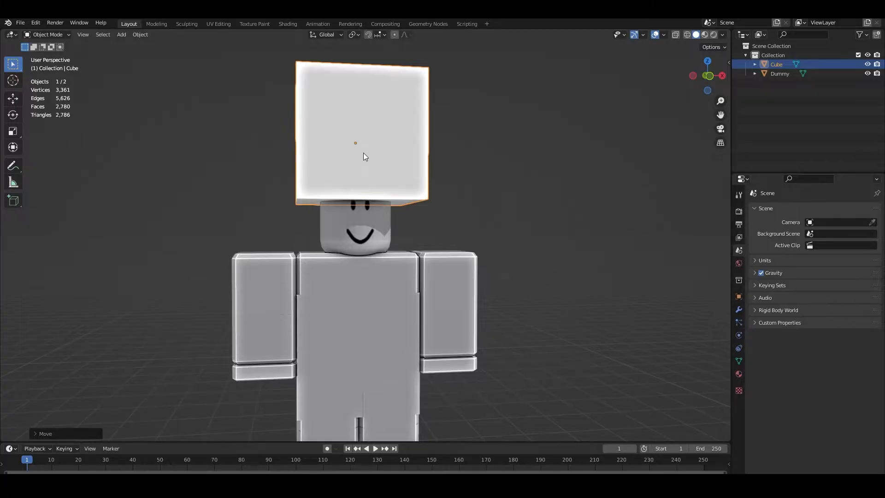
key("g")
key("z")
left_click(589, 237)
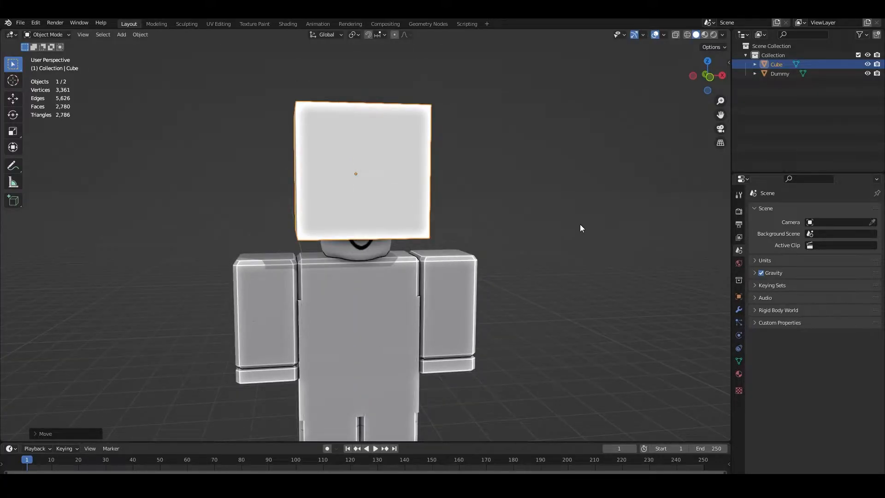
Examine the cube's fit on the dummy's head from free angles and from the front, right and top views
middle_click_drag(361, 180, 419, 215)
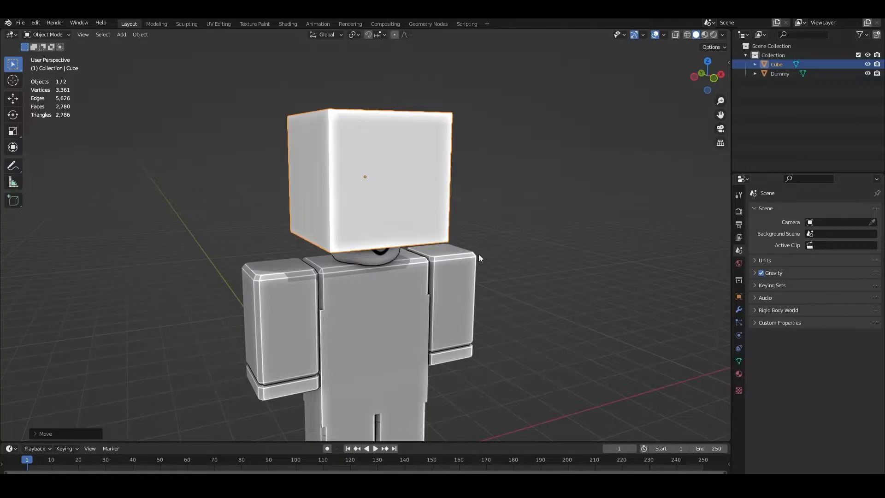
middle_click_drag(488, 250, 513, 222)
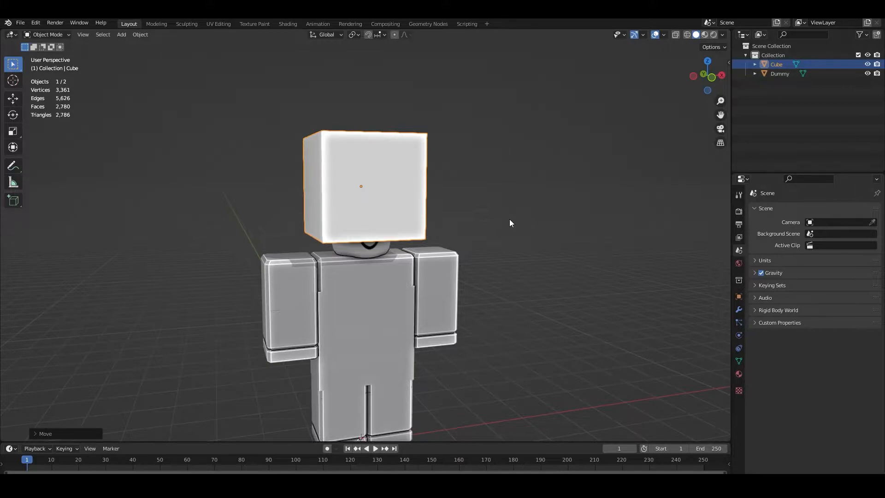
key("KP_1")
middle_click_drag(525, 200, 560, 177, "shift")
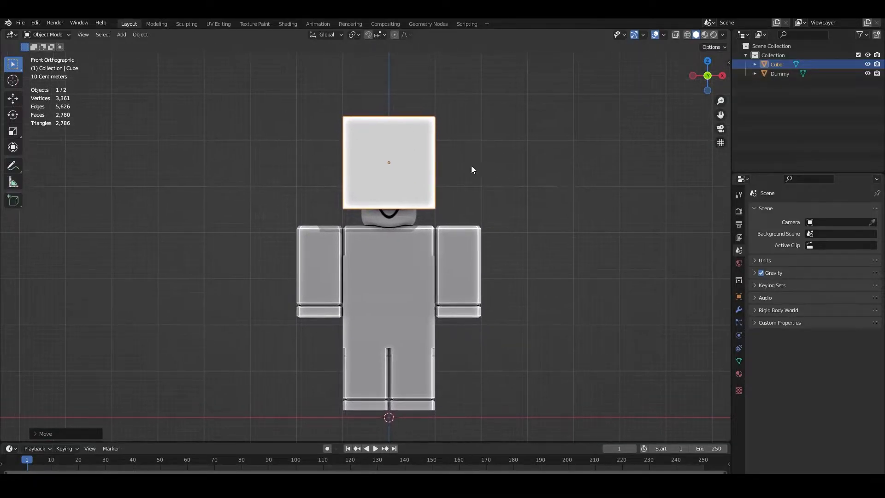
scroll(474, 198, "down", 3)
middle_click_drag(462, 212, 457, 185, "shift")
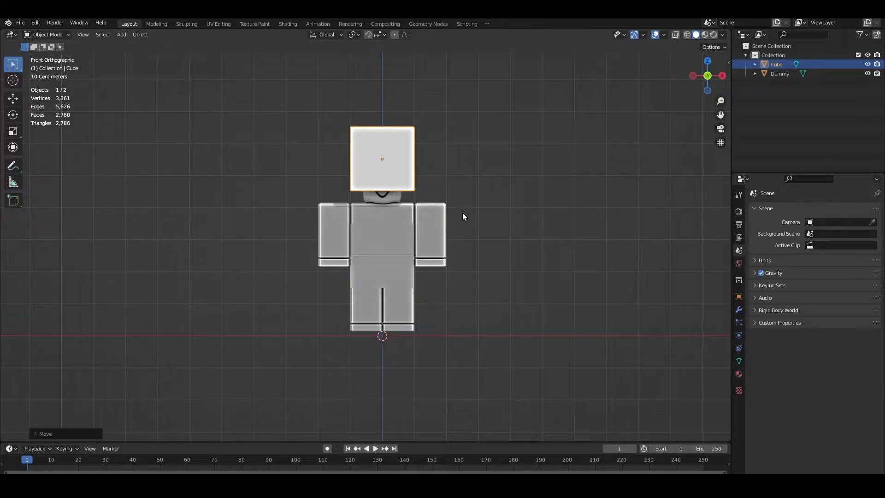
key("KP_3")
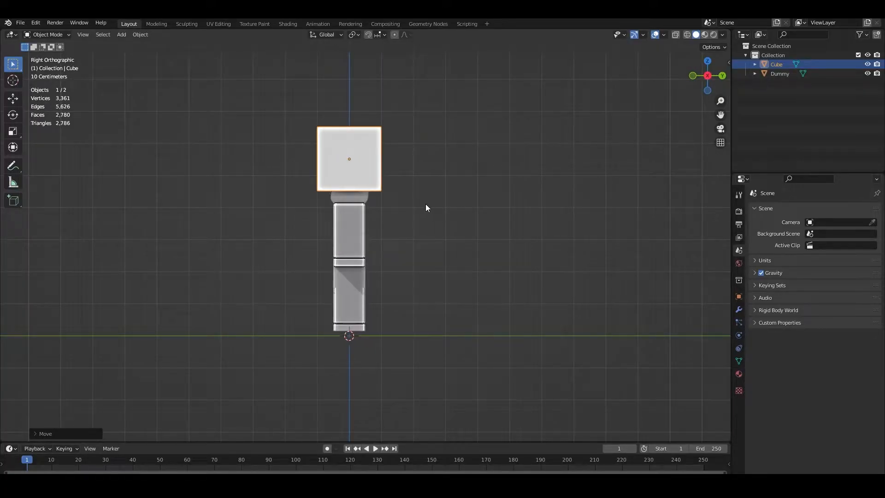
key("KP_7")
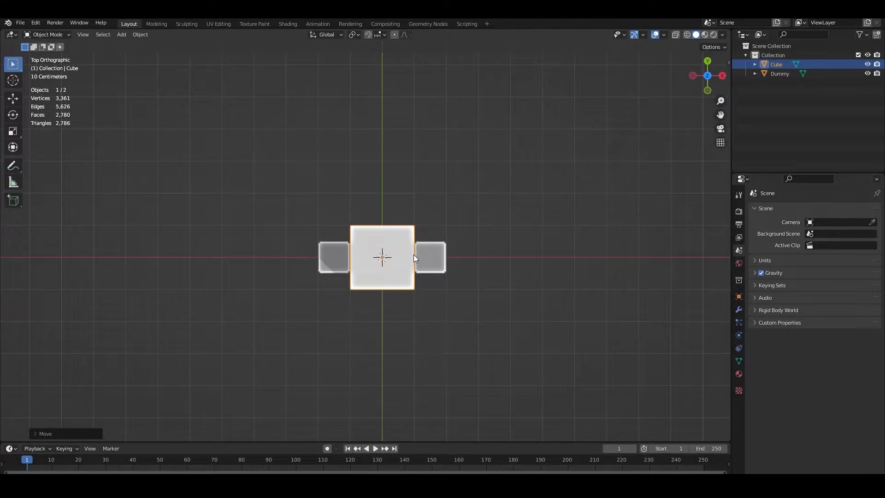
scroll(414, 254, "up", 3)
middle_click_drag(412, 259, 430, 165)
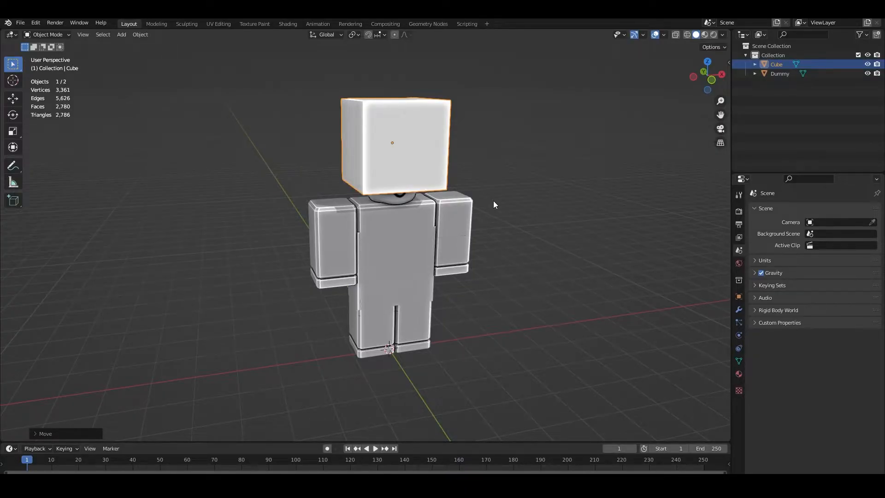
Inspect the cube and dummy with the preset axis viewpoints, including front, right, top and back, ending at a free angle
left_click(712, 81)
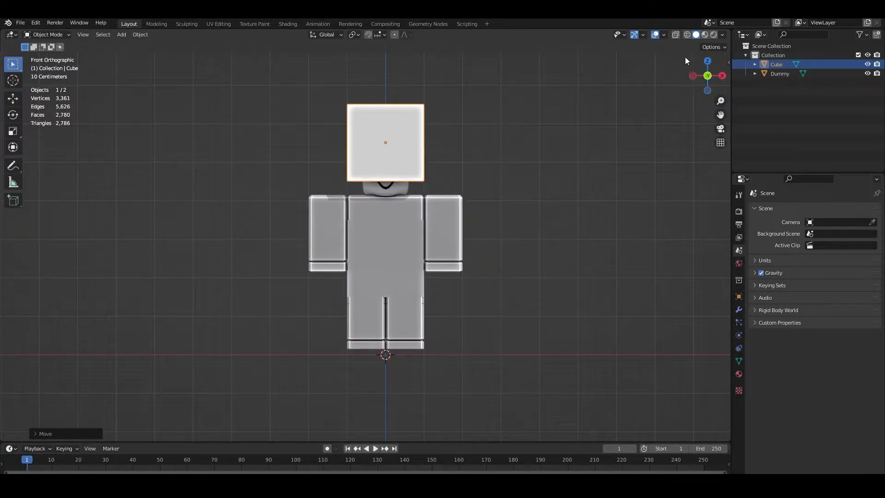
left_click(722, 75)
left_click(707, 63)
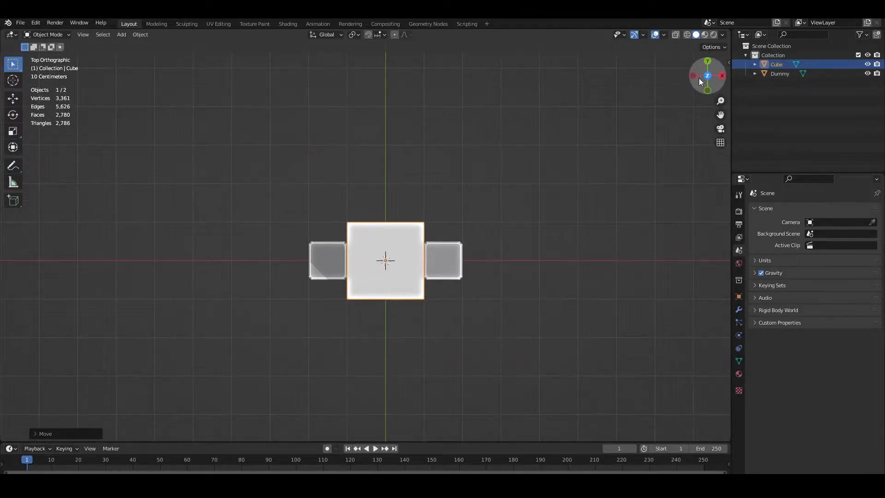
left_click(694, 76)
left_click(707, 88)
left_click(706, 88)
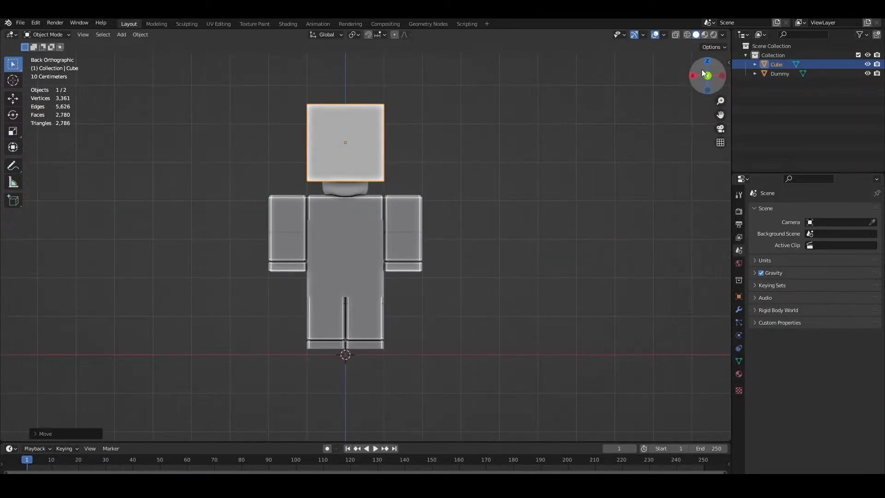
left_click(694, 75)
left_click(709, 78)
left_click(709, 73)
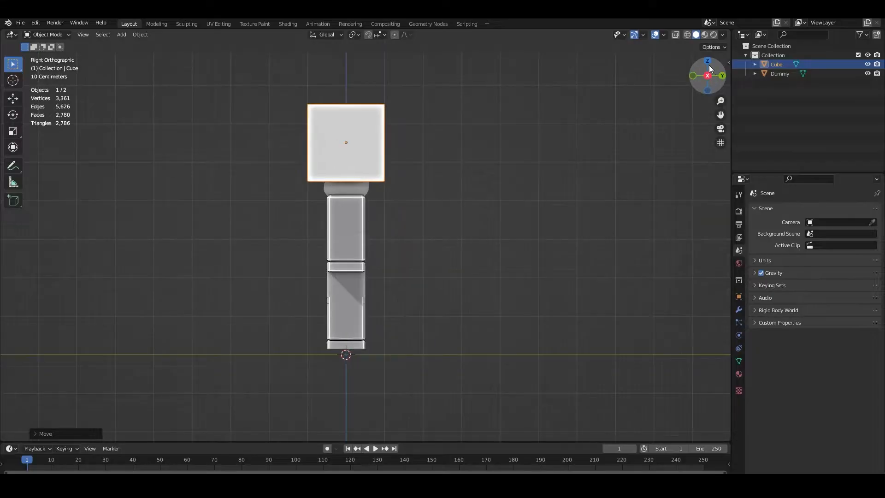
left_click(707, 65)
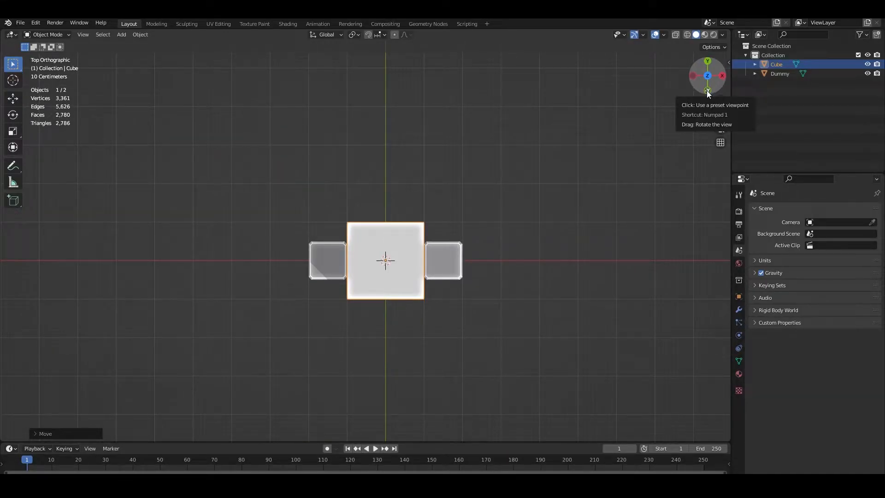
left_click(707, 90)
middle_click_drag(510, 125, 473, 141)
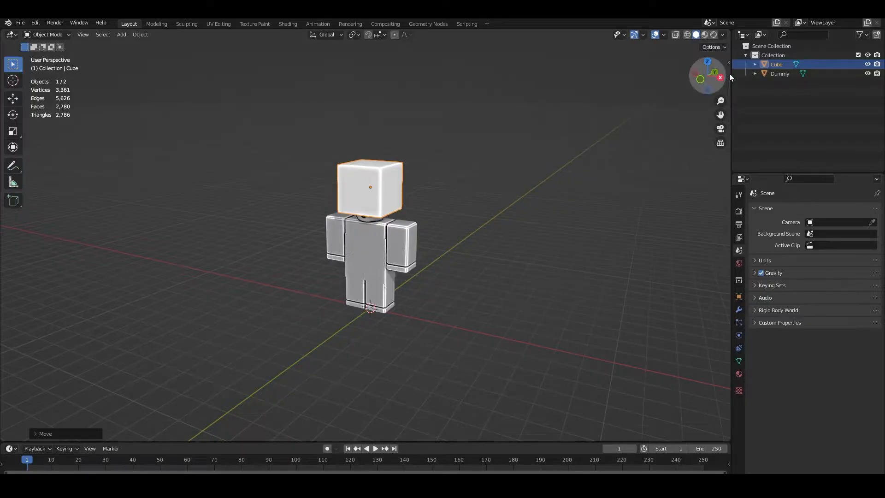
Examine how the dummy's head sits inside the cube in wireframe shading from the front view
left_click(699, 80)
scroll(392, 218, "up", 6)
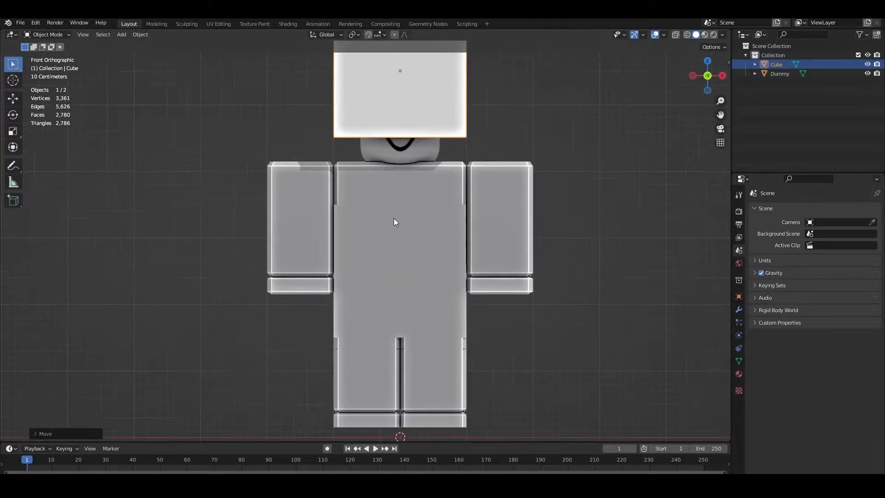
mouse_move(470, 155)
middle_mouse_down("shift")
mouse_move(477, 189)
mouse_move(461, 200)
mouse_move(476, 200)
mouse_move(452, 154)
middle_mouse_up("shift")
scroll(479, 201, "up", 3)
key("z")
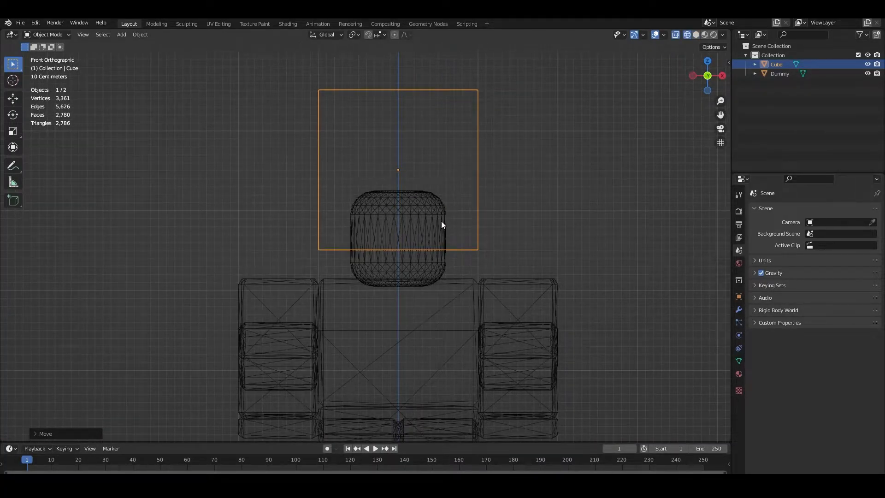
scroll(470, 170, "down", 3)
scroll(448, 184, "up", 1)
middle_click_drag(474, 217, 473, 159, "shift")
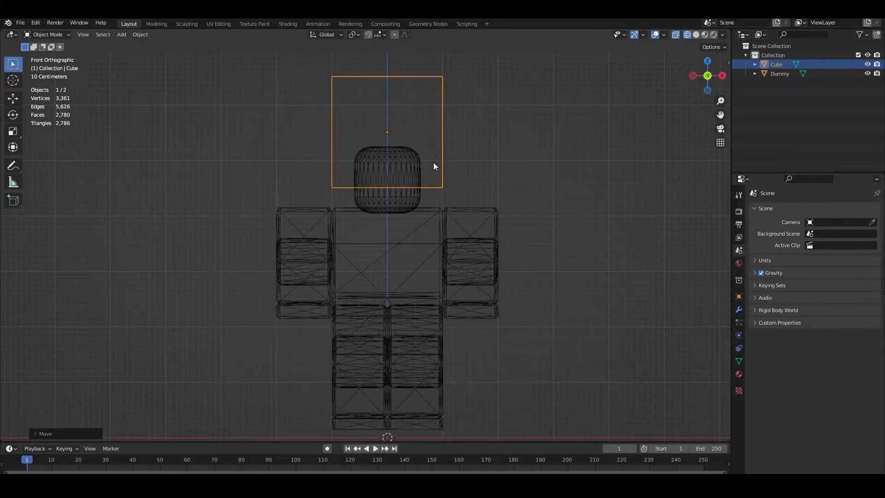
scroll(438, 148, "up", 1)
middle_click_drag(441, 145, 449, 203, "shift")
scroll(454, 182, "up", 1)
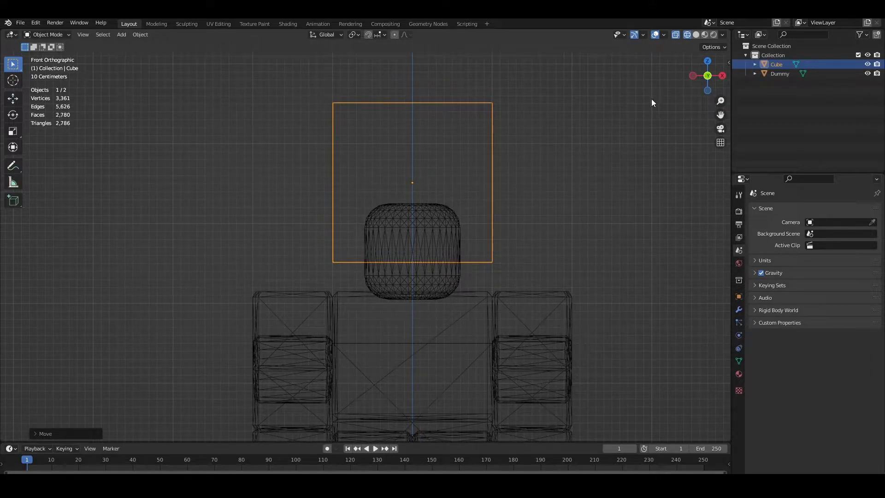
Compare the cube and head by alternating between solid and wireframe shading, finishing in solid
left_click(696, 35)
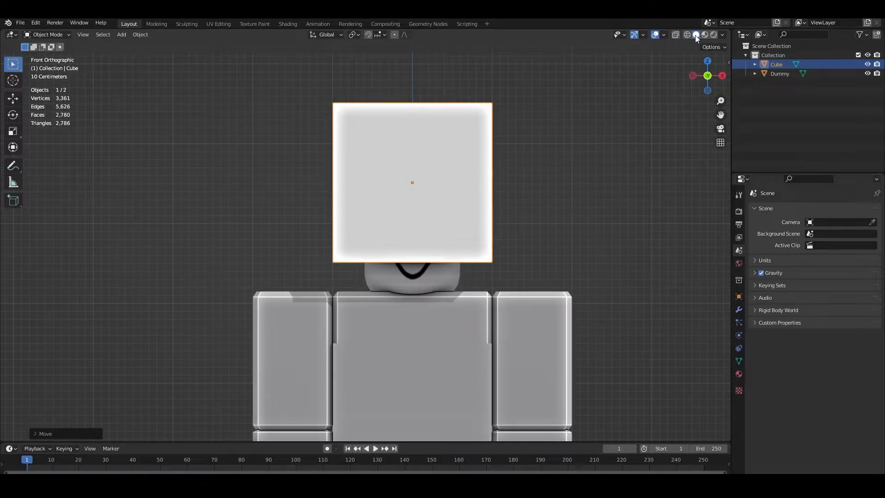
left_click(687, 35)
left_click(695, 34)
left_click(687, 35)
left_click(695, 35)
left_click(687, 34)
left_click(694, 35)
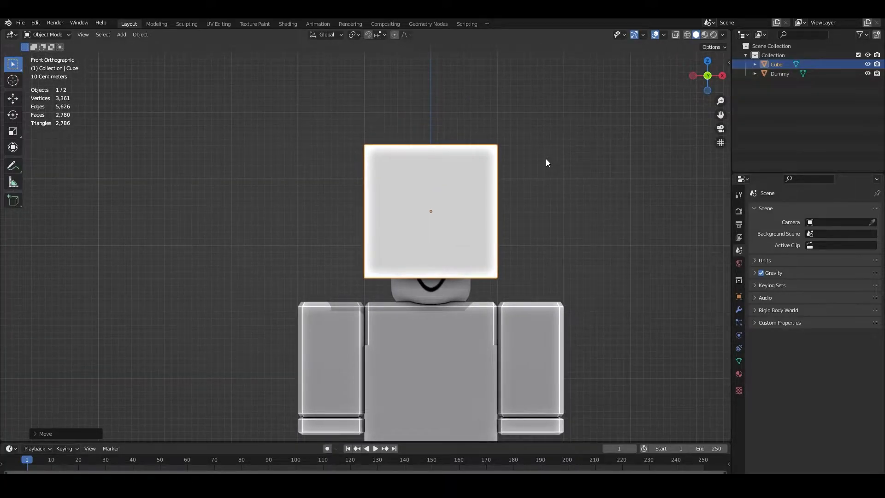
In wireframe shading, lower the cube about 0.26 m along the Z axis so its origin meets the top of the head
key("shift+z")
scroll(527, 177, "up", 4)
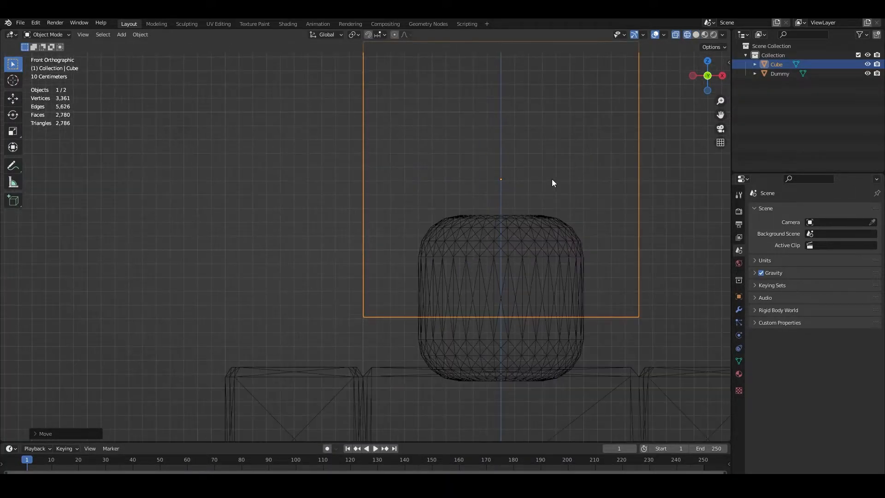
middle_click_drag(551, 183, 449, 197, "shift")
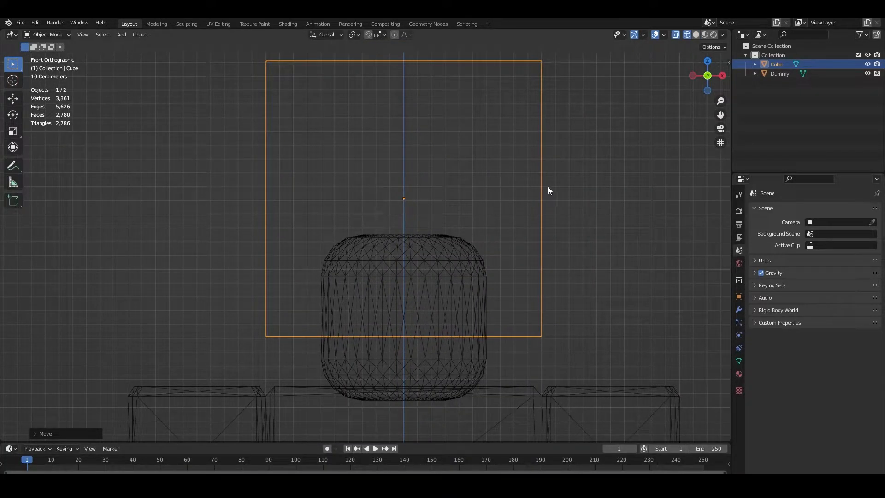
key("g")
key("z")
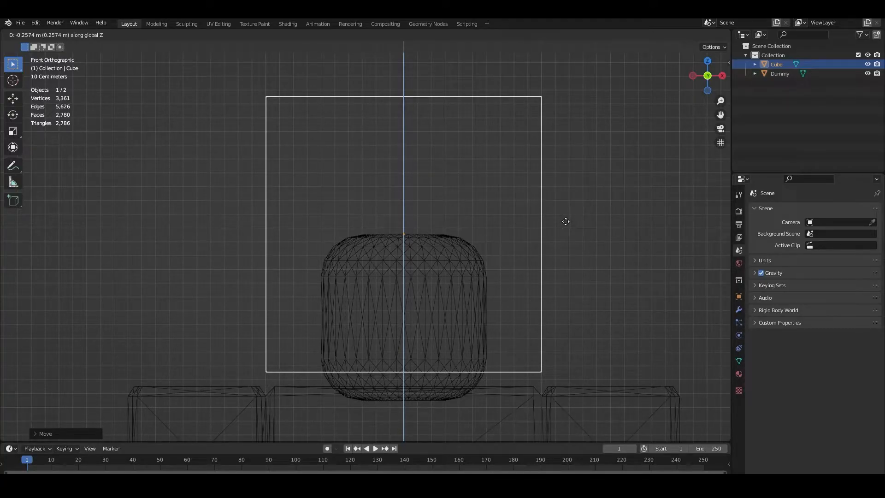
left_click(565, 221)
Fine-tune the cube's height along the Z axis so its origin lies exactly on the head's top edge
scroll(411, 256, "up", 8)
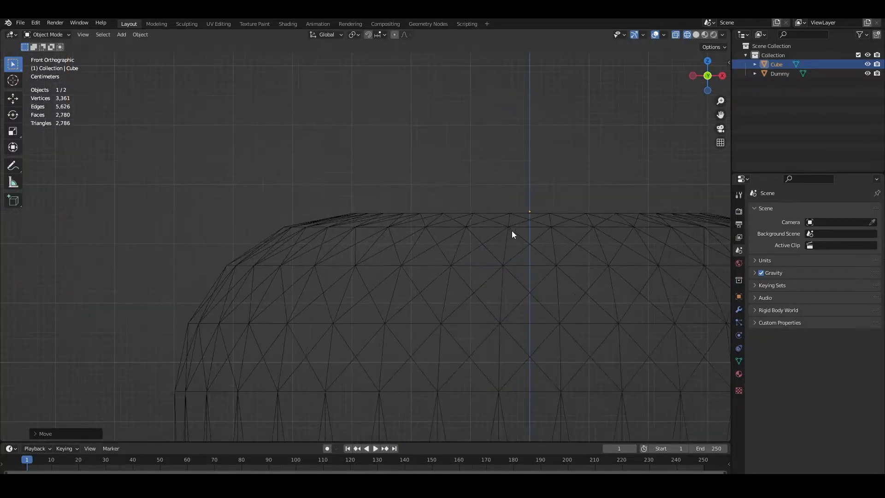
scroll(388, 222, "up", 3)
key("g")
key("z")
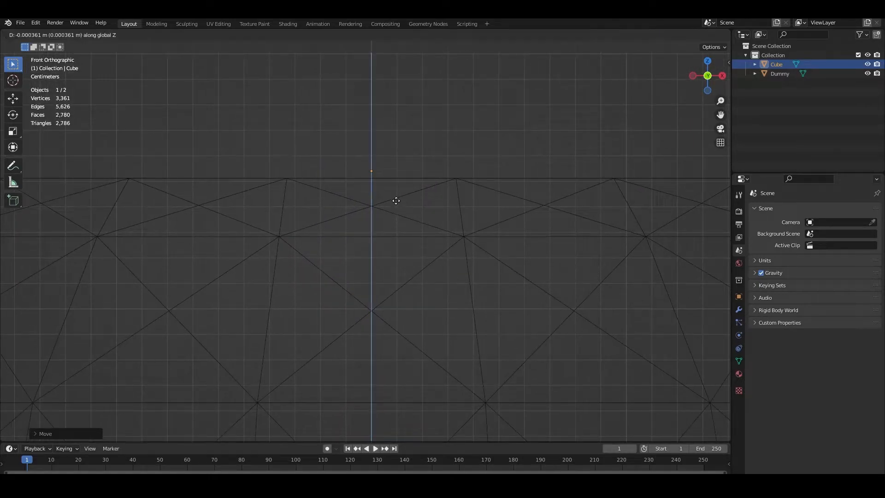
left_click(401, 206)
scroll(403, 206, "down", 7)
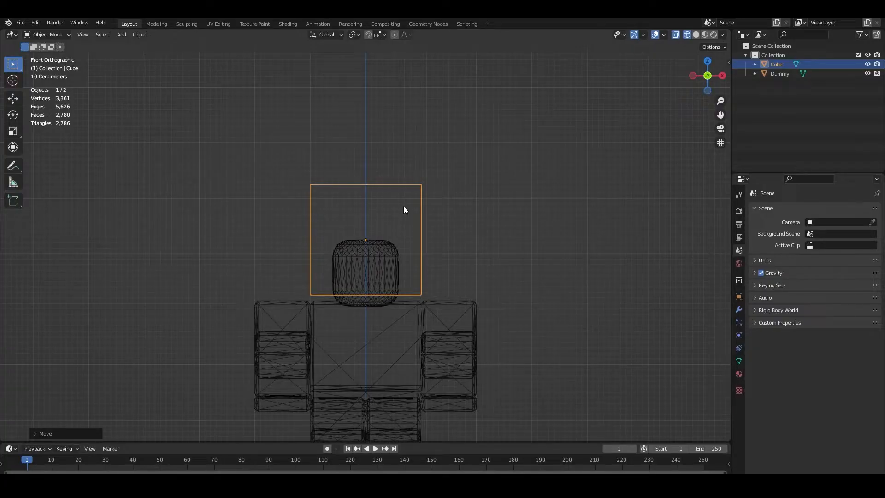
Scale the cube uniformly to about 0.64 so it is slightly wider than the dummy's head
middle_click_drag(455, 223, 484, 211, "shift")
scroll(444, 232, "up", 3)
middle_click_drag(521, 242, 555, 224, "shift")
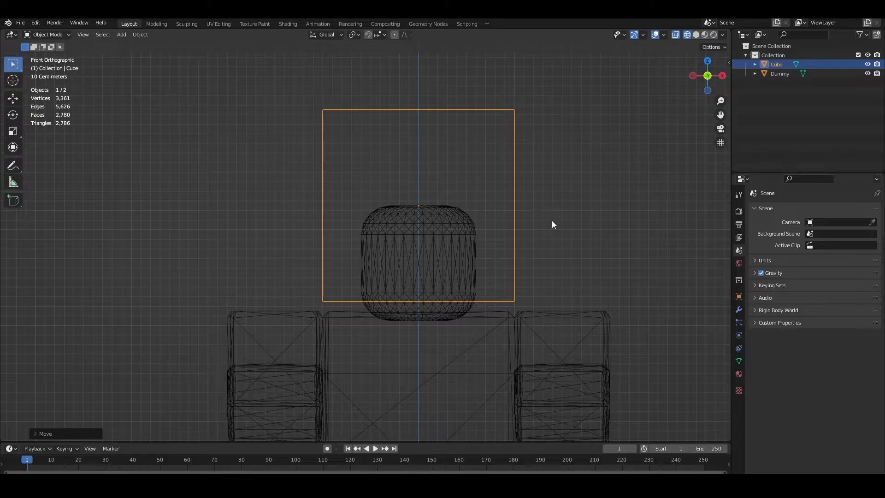
middle_click_drag(486, 200, 479, 202, "shift")
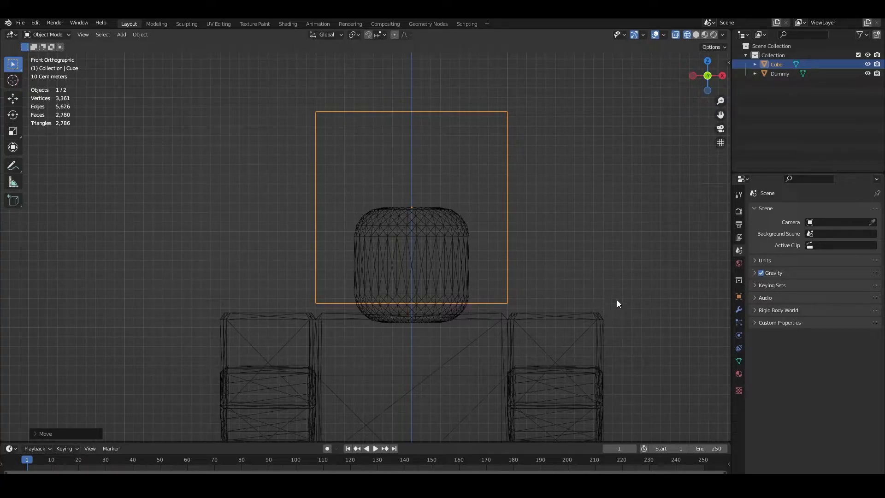
key("s")
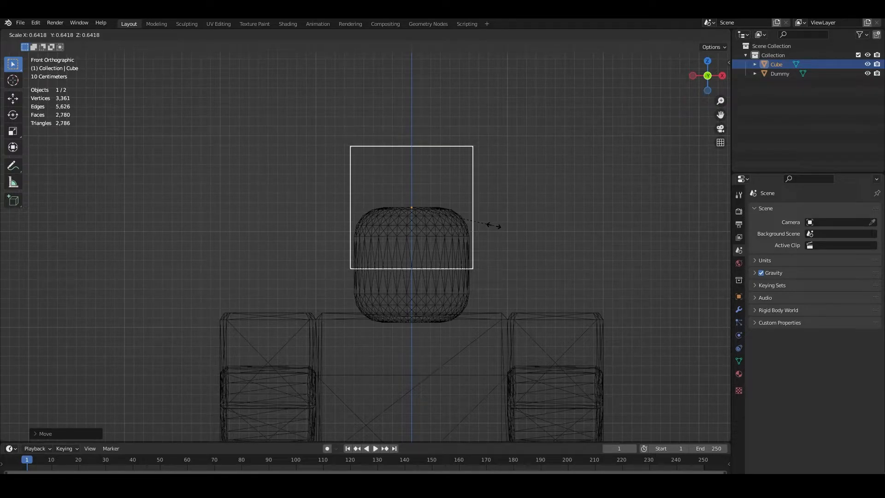
left_click(491, 227)
scroll(488, 230, "up", 4)
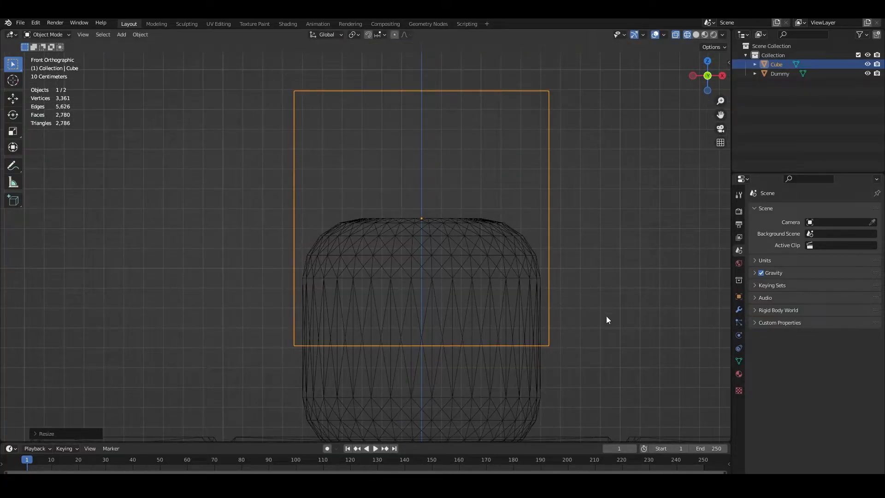
Return to solid shading and check the resized cube on the dummy's head from the front view
key("shift+z")
mouse_move(542, 257)
middle_mouse_down()
mouse_move(586, 279)
mouse_move(540, 228)
mouse_move(501, 248)
middle_mouse_up()
scroll(586, 279, "down", 4)
key("KP_1")
scroll(515, 225, "down", 3)
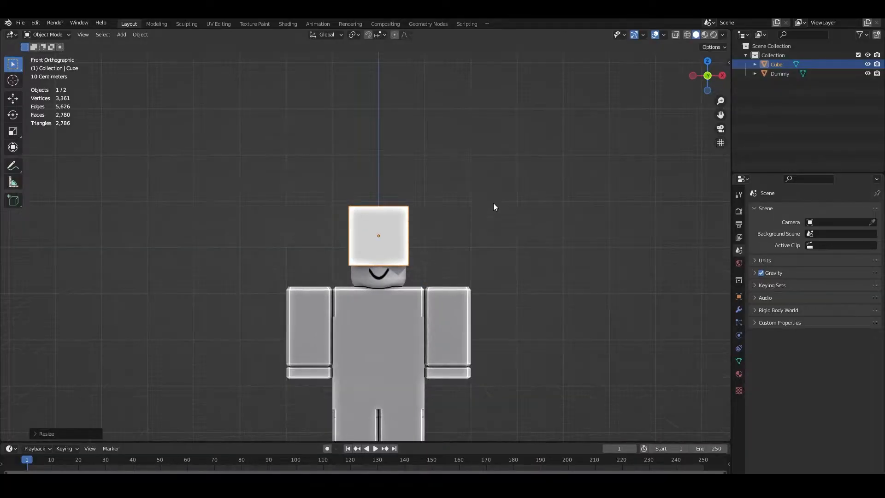
Flatten the cube along the Z axis to about 0.14 so it forms a thin slab on top of the head
scroll(493, 206, "up", 5)
key("s")
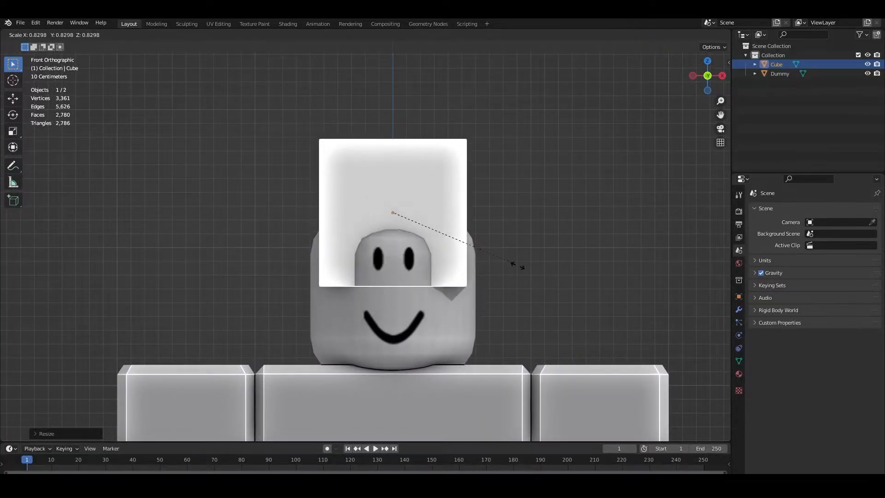
key("z")
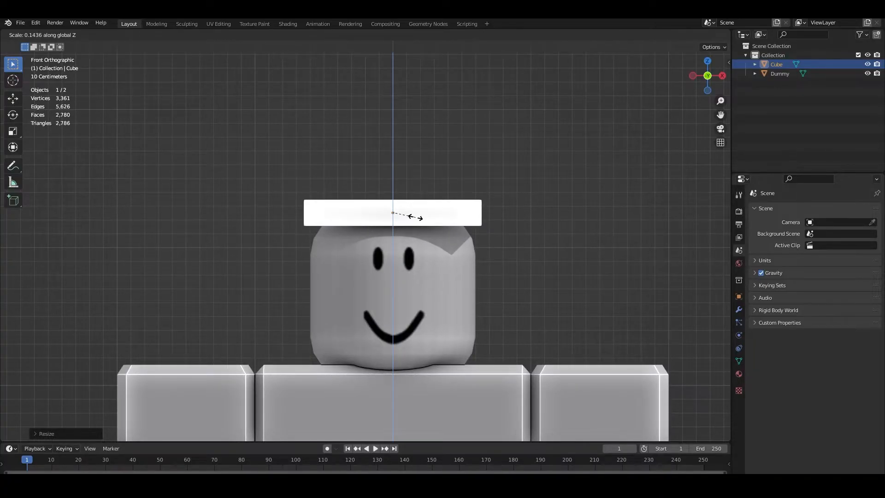
left_click(414, 218)
left_click(489, 232)
scroll(482, 234, "down", 4)
middle_click_drag(452, 228, 450, 253)
scroll(505, 275, "up", 2)
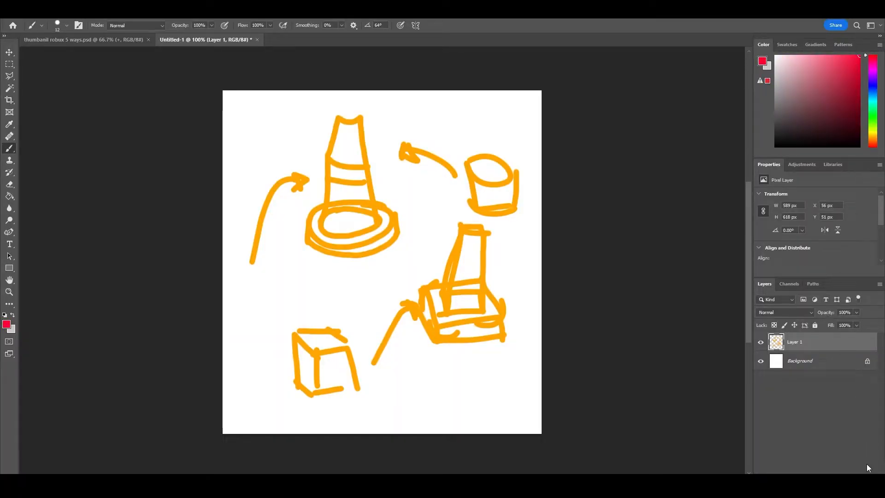
Switch to Photoshop and trace the square-based cone in red on a new layer over the orange sketch
left_click(851, 477)
mouse_move(422, 286)
left_mouse_down()
mouse_move(430, 328)
mouse_move(497, 315)
mouse_move(486, 275)
mouse_move(416, 290)
mouse_move(414, 322)
mouse_move(433, 343)
mouse_move(458, 346)
mouse_move(499, 316)
left_mouse_up()
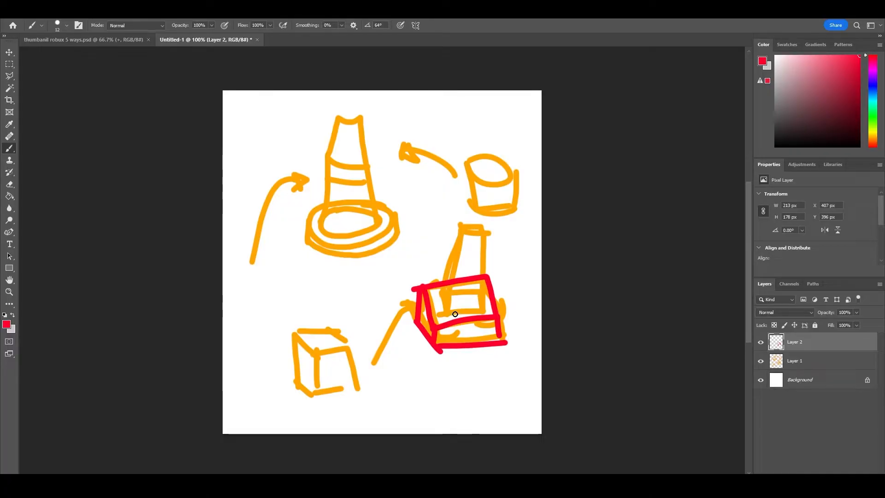
mouse_move(441, 294)
left_mouse_down()
mouse_move(454, 233)
mouse_move(459, 224)
mouse_move(484, 234)
mouse_move(474, 225)
mouse_move(465, 224)
mouse_move(490, 241)
mouse_move(488, 315)
mouse_move(445, 314)
mouse_move(442, 290)
left_mouse_up()
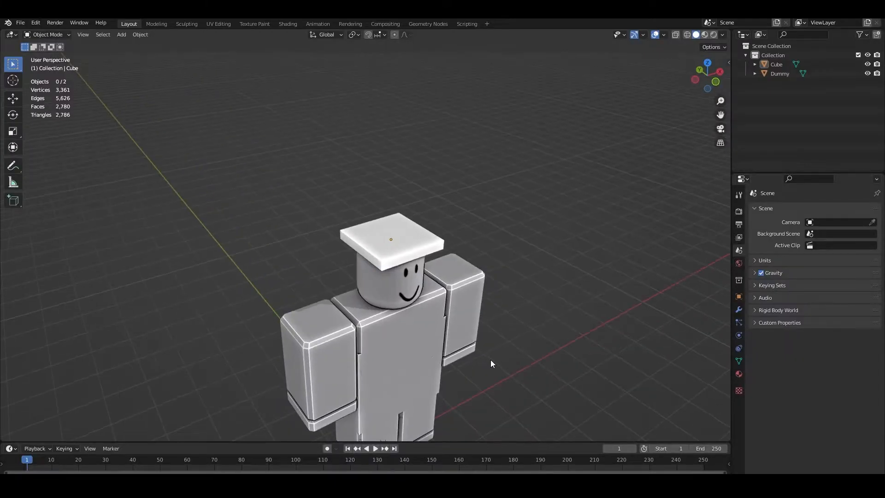
Switch back to Blender, try enlarging the slab and moving it off the head, and undo both changes
scroll(490, 364, "up", 3)
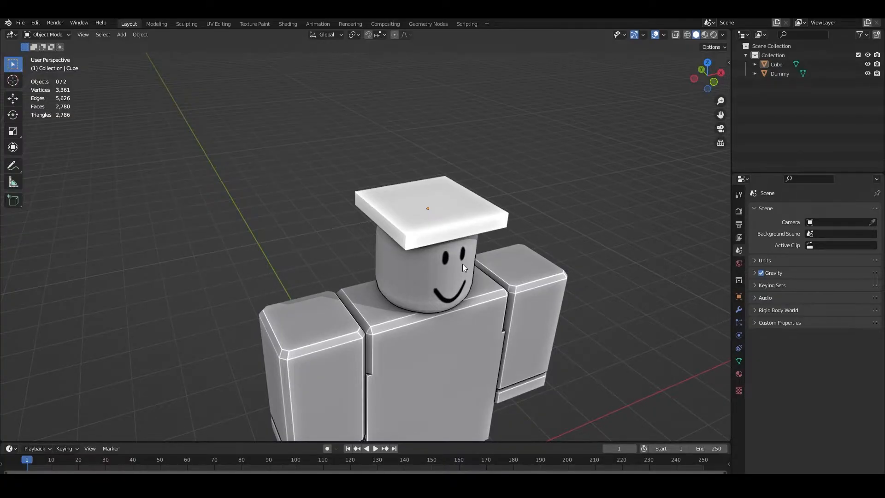
middle_click_drag(441, 237, 430, 202)
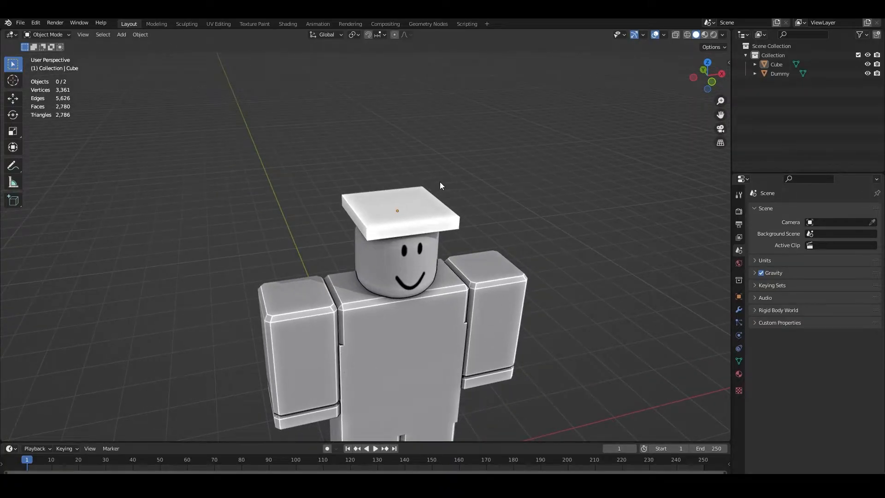
middle_click_drag(501, 180, 435, 162)
left_click(403, 205)
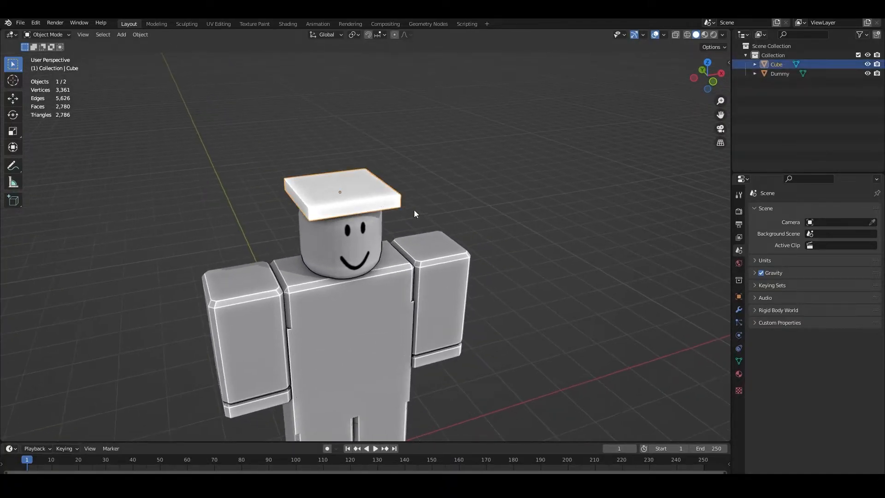
key("s")
left_click(479, 232)
key("g")
left_click(563, 197)
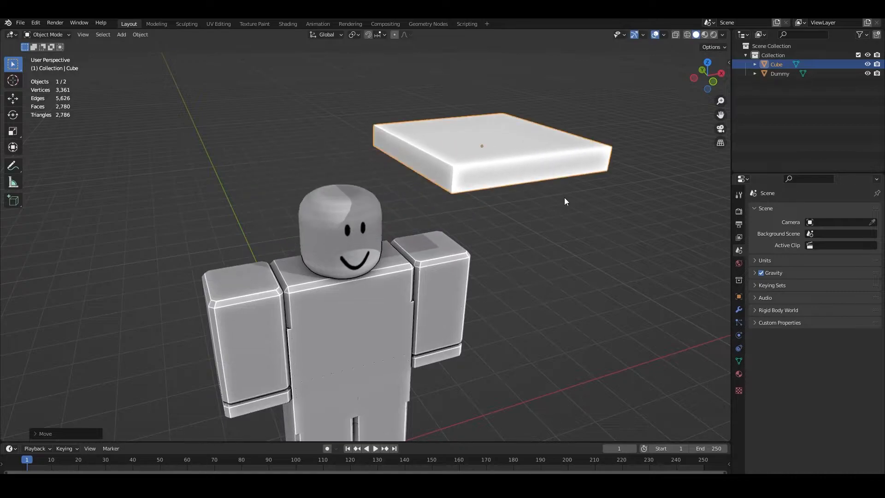
key("ctrl+z")
key("ctrl+z")
Add a cylinder, raise it along the Z axis, shrink it and place it on top of the slab
key("shift+a")
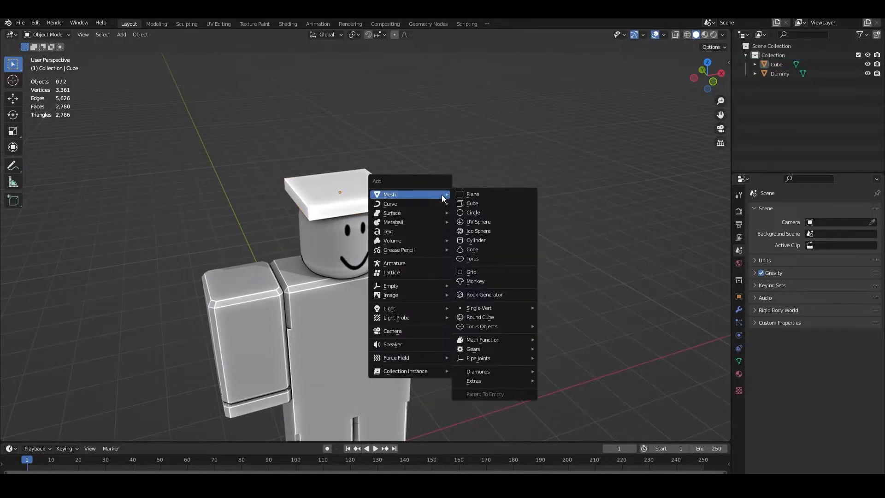
left_click(472, 244)
scroll(472, 245, "down", 3)
middle_click_drag(449, 291, 430, 283)
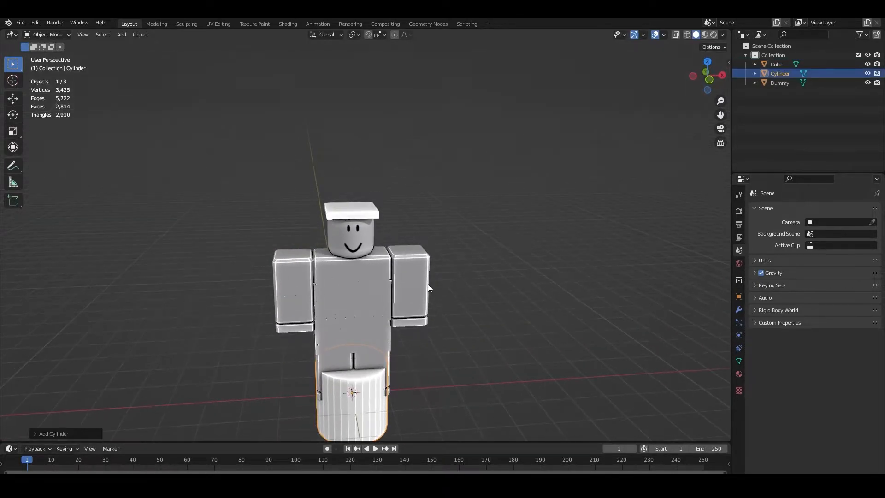
key("g")
key("z")
left_click(446, 278)
key("s")
left_click(371, 200)
key("g")
left_click(382, 228)
Duplicate the small cylinder, rotate and move the copy beside it, and delete both cylinders
key("shift+d")
left_click(388, 213)
key("r")
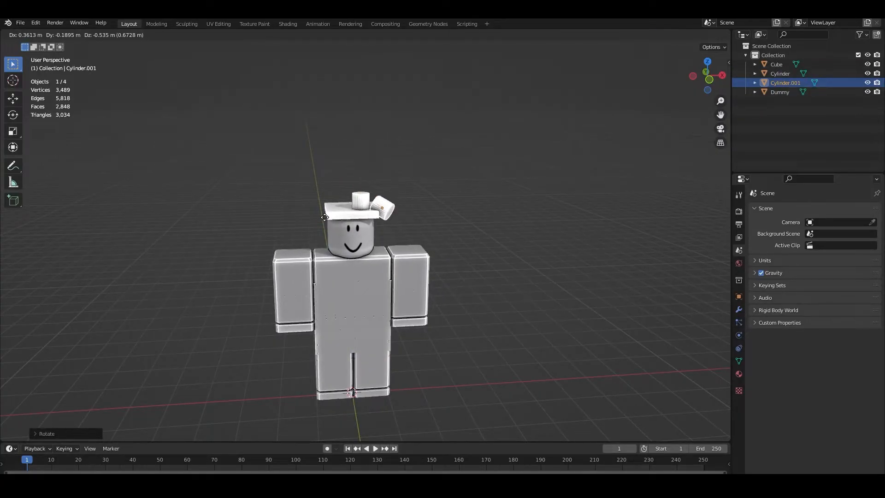
left_click(336, 199)
left_click(354, 193, "shift")
key("Delete")
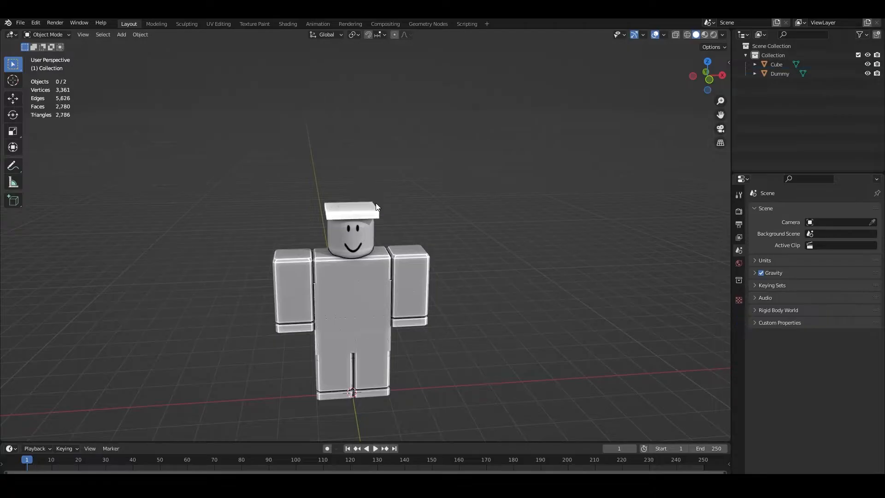
Select the slab on the dummy's head and enter Edit Mode
scroll(369, 182, "up", 5)
middle_click_drag(369, 181, 421, 215)
scroll(411, 214, "up", 2)
key("z")
mouse_move(295, 220)
middle_mouse_down()
mouse_move(344, 192)
mouse_move(383, 186)
middle_mouse_up()
key("z")
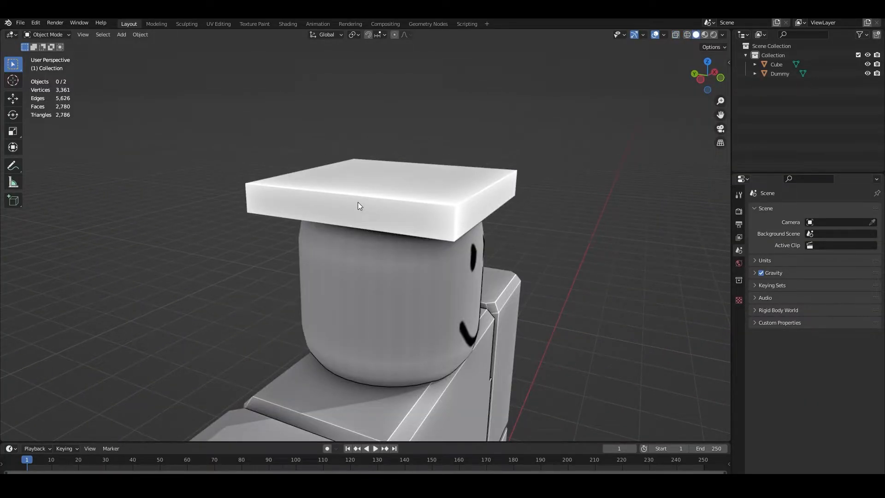
left_click(357, 202)
middle_click_drag(357, 202, 461, 234)
scroll(448, 232, "up", 2)
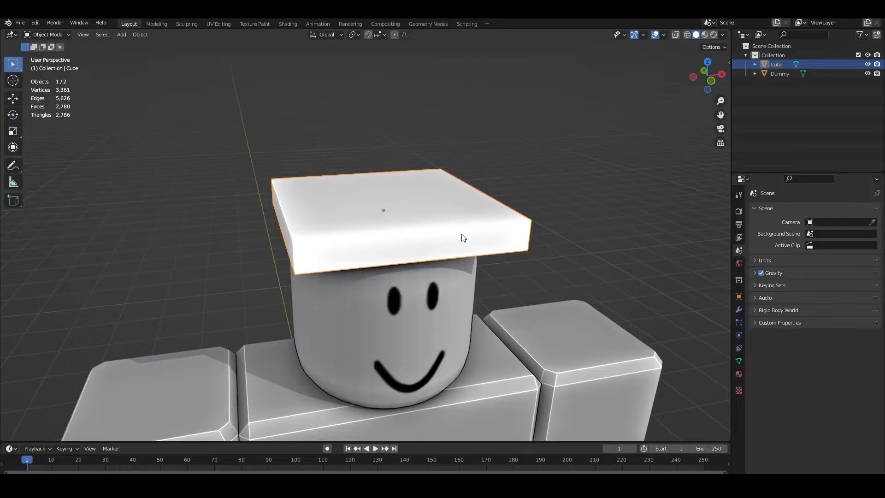
left_click(49, 36)
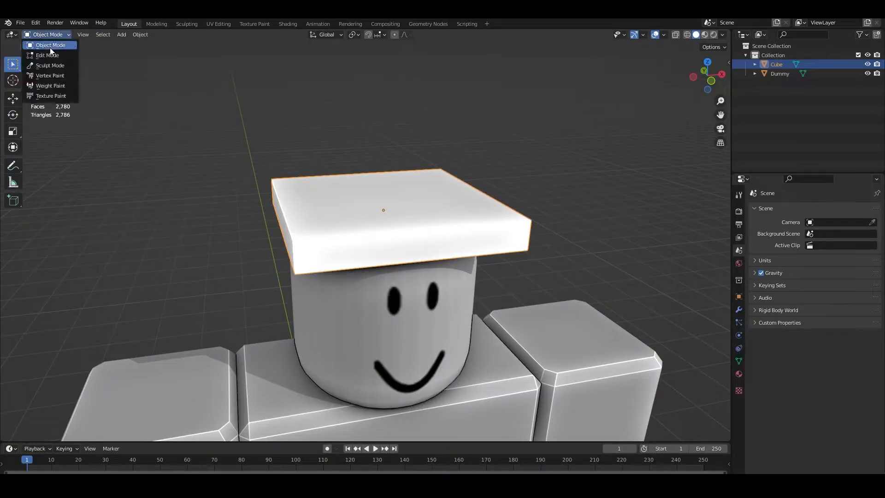
left_click(50, 56)
middle_click_drag(231, 115, 260, 128)
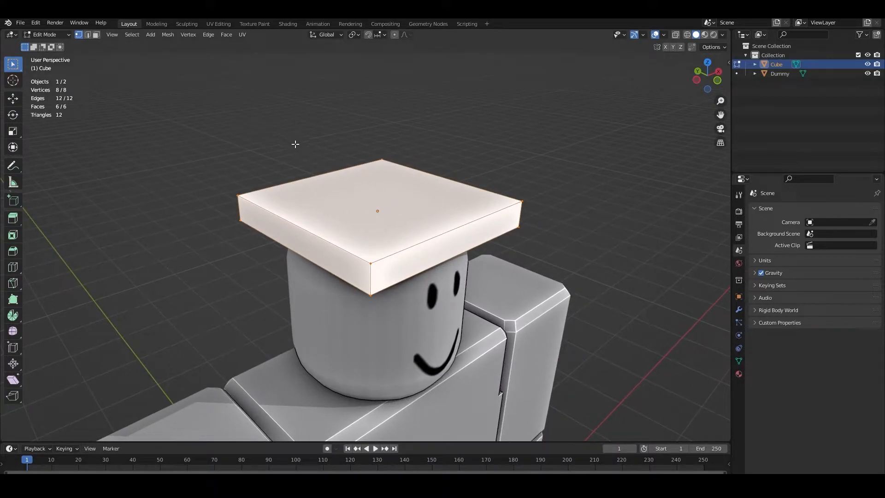
Toggle the slab between Object Mode and Edit Mode, ending in Edit Mode
key("Tab")
middle_click_drag(352, 186, 297, 180)
key("Tab")
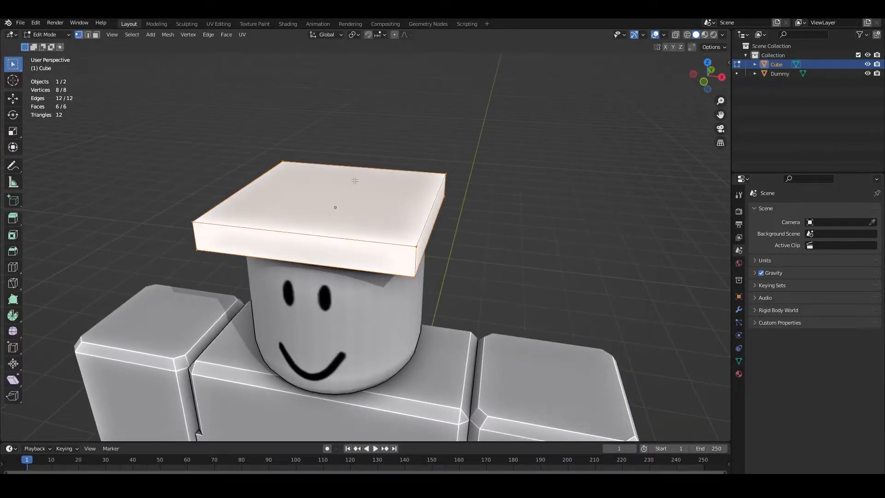
key("Tab")
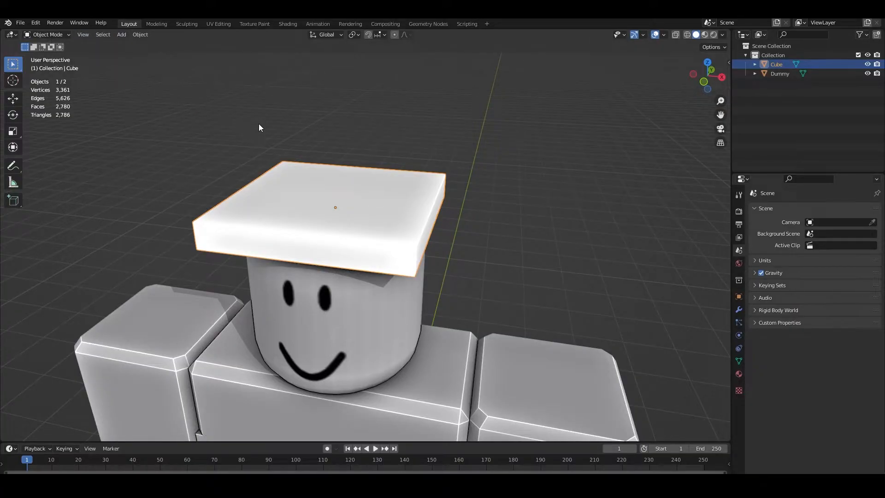
key("Tab")
Examine the slab's corner vertices up close in Edit Mode
middle_click_drag(283, 184, 435, 218)
scroll(506, 229, "down", 1)
scroll(636, 239, "up", 4)
middle_click_drag(636, 239, 470, 236, "shift")
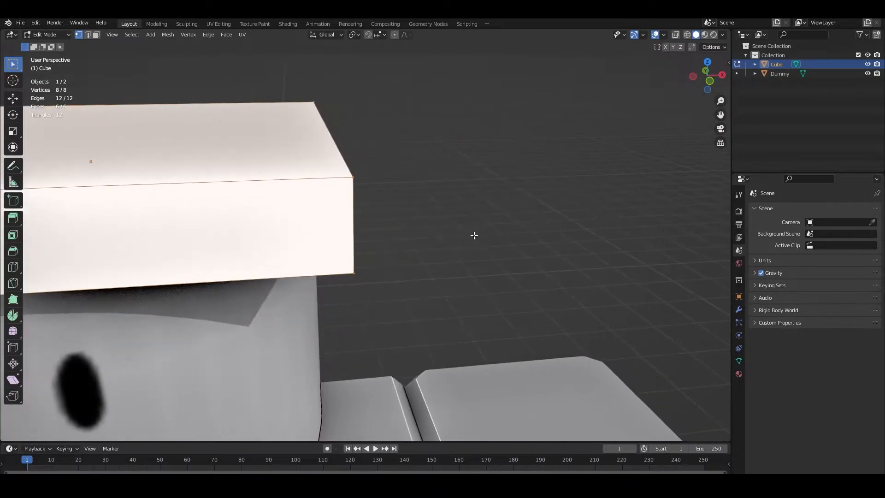
scroll(358, 182, "up", 2)
middle_click_drag(359, 178, 532, 156)
scroll(504, 158, "down", 5)
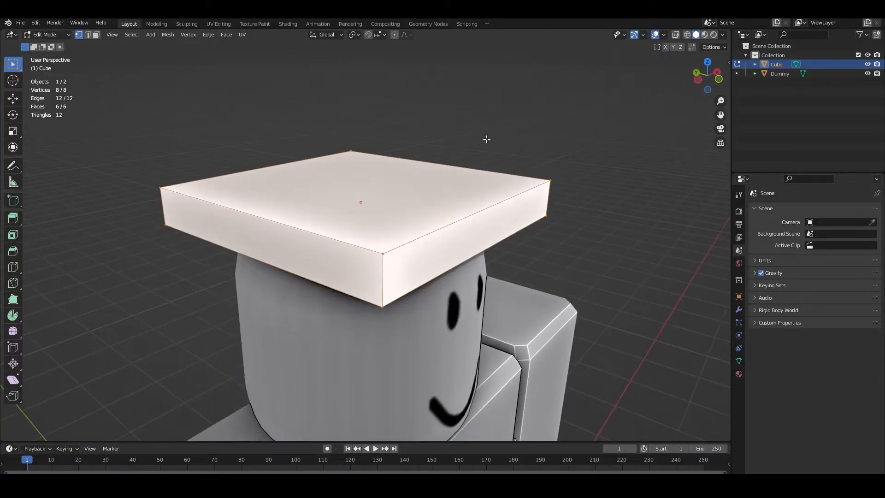
Clear the vertex selection and inspect the slab's individual corner points from several angles
left_click(466, 153)
middle_click_drag(466, 153, 469, 172)
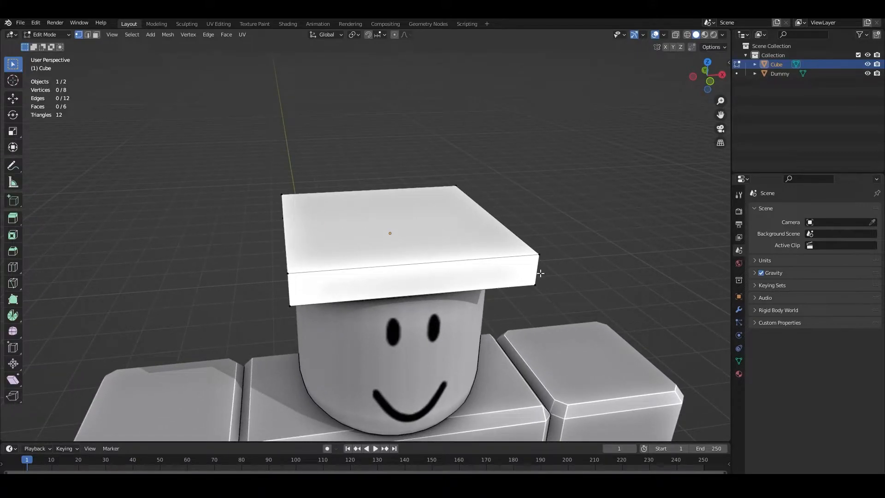
middle_click_drag(306, 224, 510, 250)
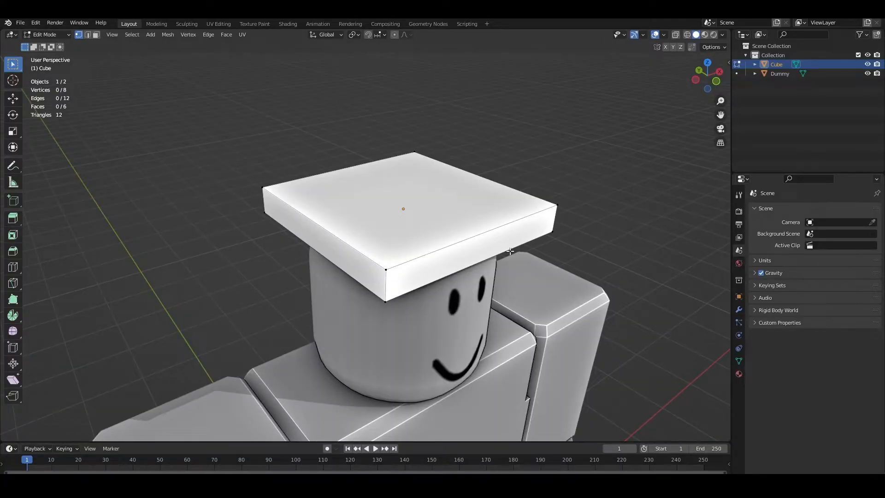
middle_click_drag(510, 251, 445, 226)
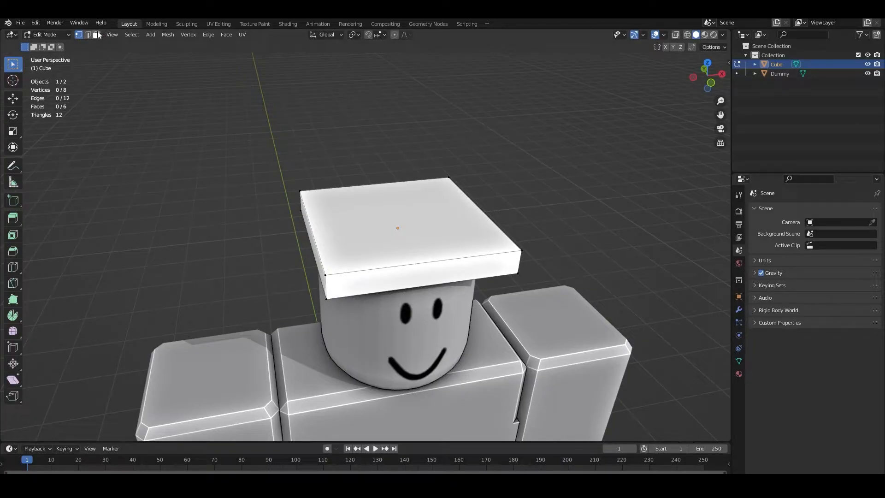
scroll(330, 217, "up", 3)
middle_click_drag(337, 228, 351, 221)
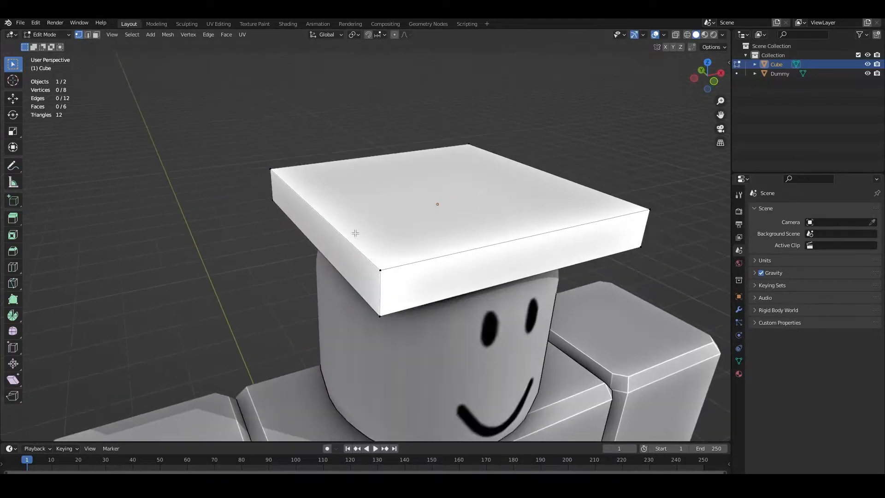
middle_click_drag(392, 282, 379, 246, "shift")
scroll(362, 218, "up", 3)
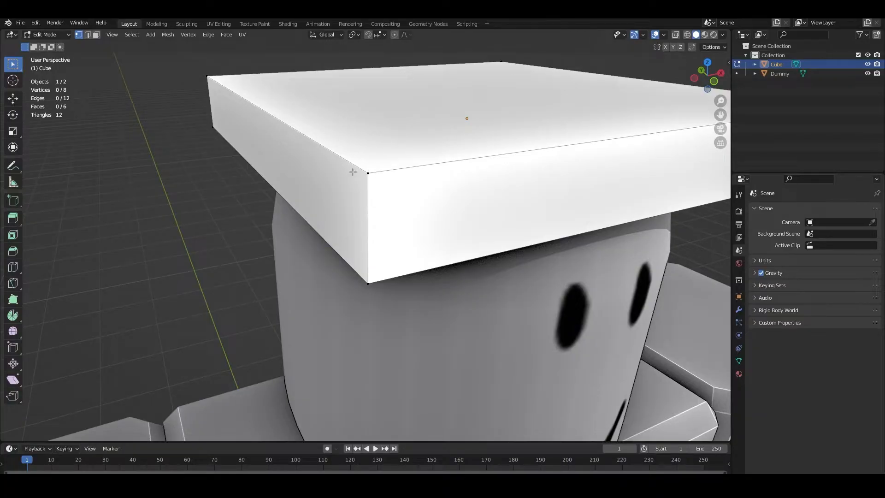
scroll(370, 181, "down", 1)
middle_click_drag(367, 178, 353, 184)
scroll(327, 169, "down", 1)
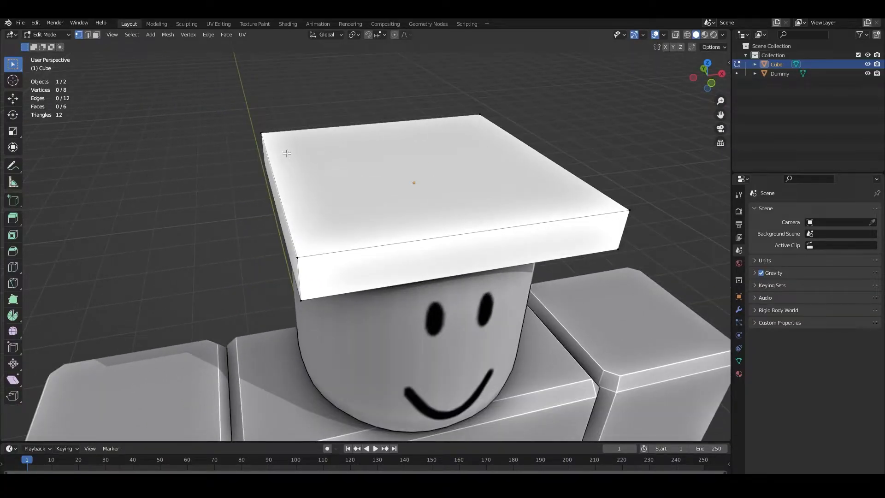
Try edge selection by picking several individual edges of the slab, and clear the selection
left_click(87, 36)
middle_click_drag(308, 183, 429, 223)
left_click(548, 198)
middle_click_drag(540, 195, 494, 192)
left_click(475, 180)
left_click(329, 143)
left_click(298, 253)
left_click(360, 196)
middle_click_drag(359, 196, 452, 156)
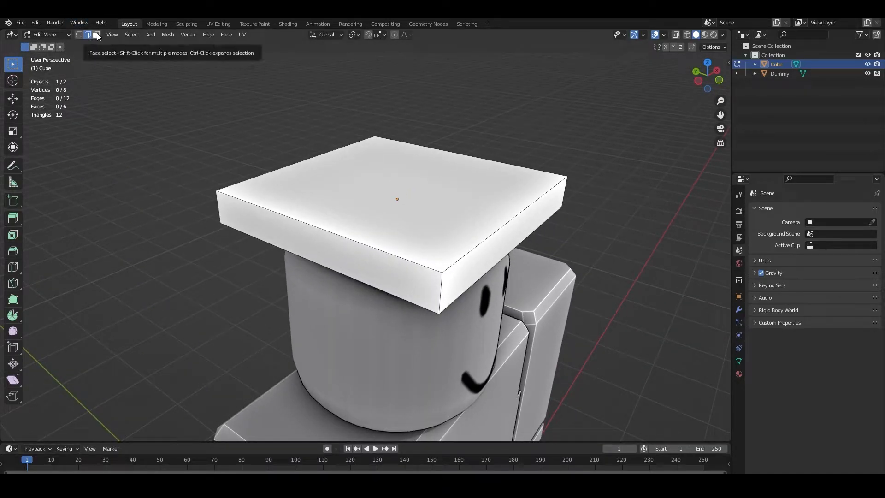
Switch to face selection and try picking individual slab faces in solid and wireframe shading, leaving none selected
left_click(96, 34)
left_click(413, 184)
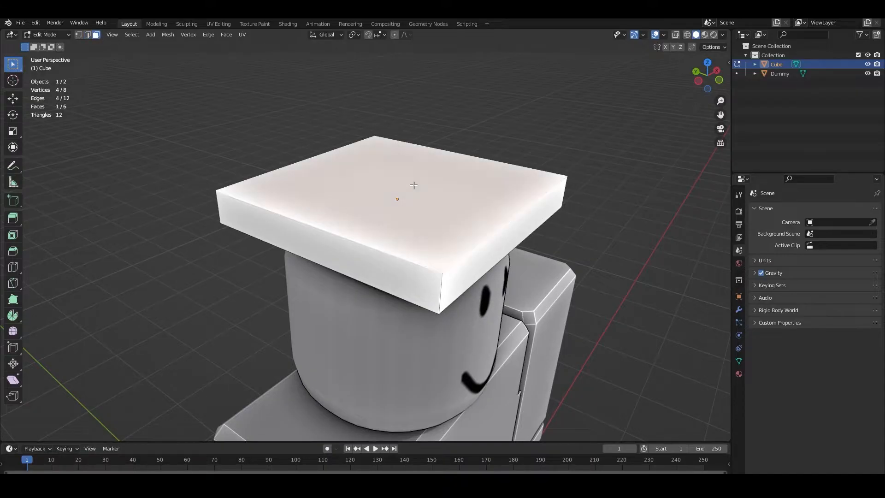
left_click(506, 240)
key("shift+z")
left_click(317, 248)
left_click(309, 179)
left_click(410, 206)
left_click(456, 170)
left_click(486, 193)
key("shift+z")
middle_click_drag(498, 199, 353, 156)
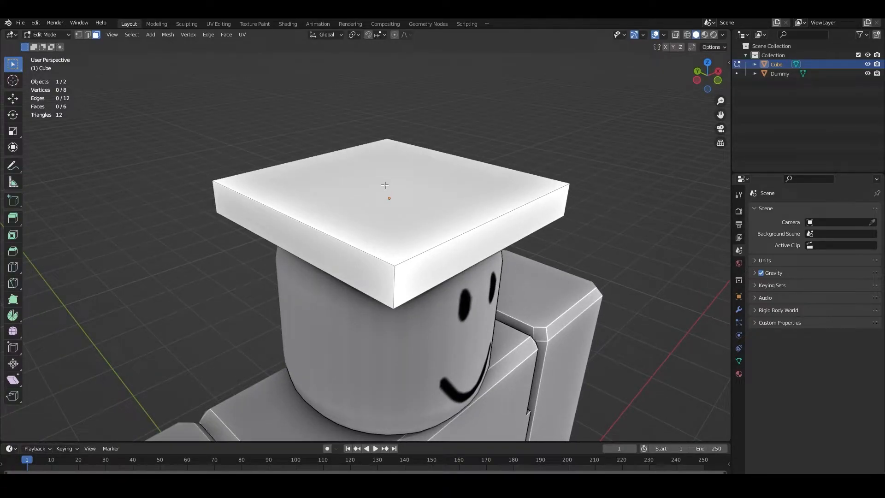
Select the slab's top face and inset it with a thickness of about 0.29 m
left_click(390, 190)
mouse_move(434, 175)
middle_mouse_down()
mouse_move(465, 150)
mouse_move(432, 171)
mouse_move(425, 126)
mouse_move(381, 156)
mouse_move(504, 215)
mouse_move(575, 216)
mouse_move(549, 211)
middle_mouse_up()
key("shift+z")
key("shift+z")
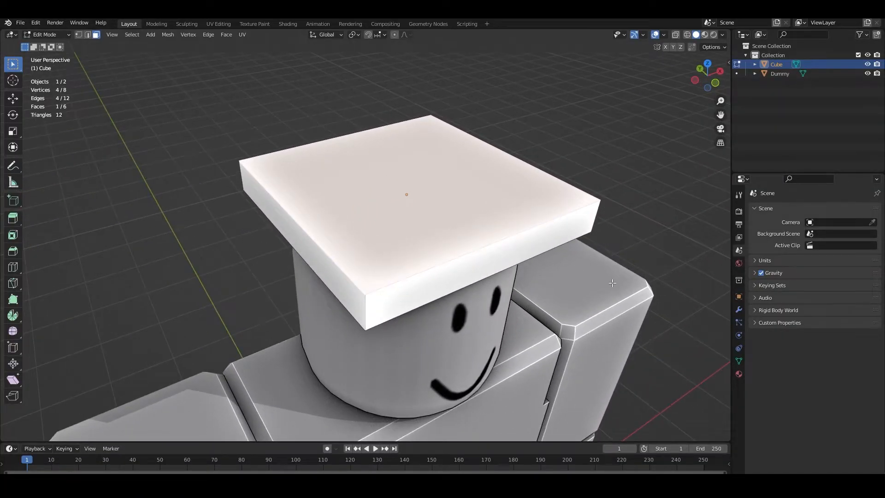
key("i")
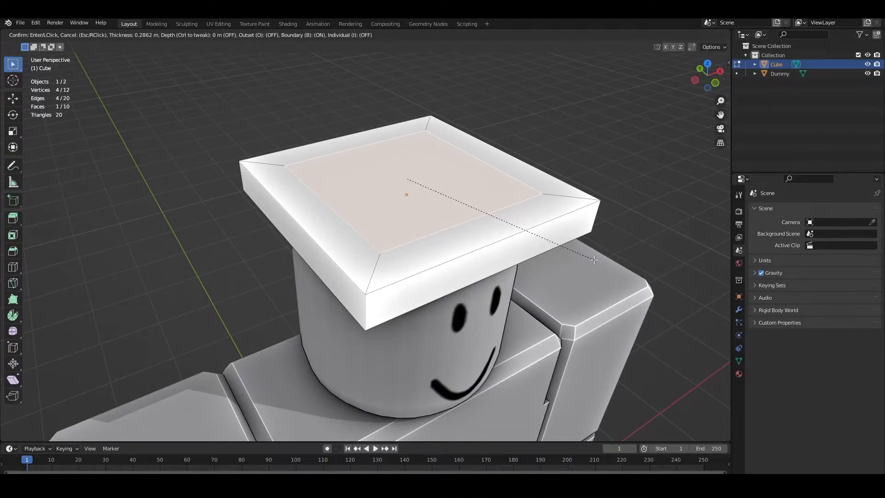
left_click(593, 259)
left_click(591, 256)
middle_click_drag(559, 230, 462, 159)
scroll(520, 191, "down", 4)
scroll(462, 160, "down", 1)
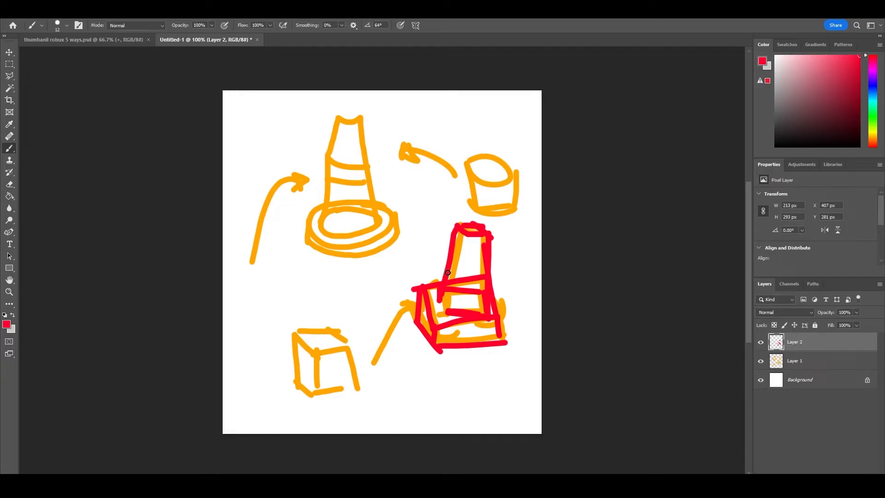
Switch to Photoshop and refer to the cone body above the square base in the sketch
mouse_move(459, 304)
left_mouse_down()
mouse_move(474, 237)
mouse_move(467, 258)
mouse_move(456, 256)
left_mouse_up()
left_click_drag(463, 302, 455, 284)
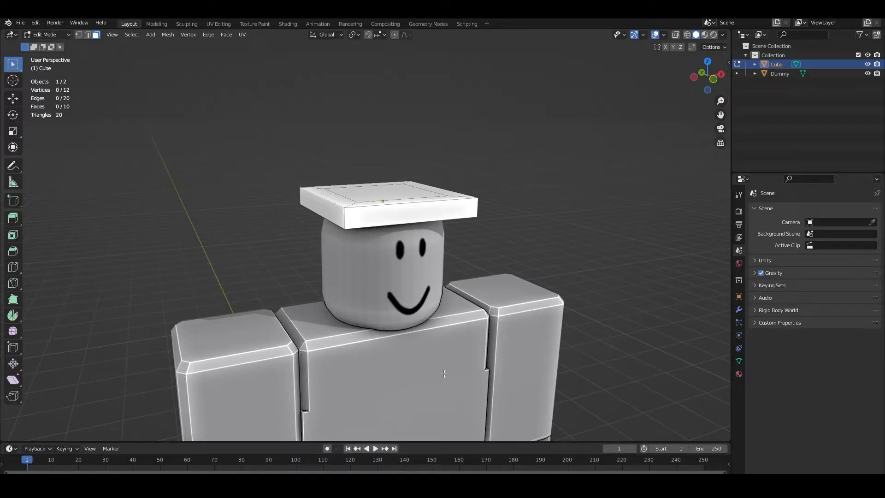
Switch back to Blender and select the inner inset face on top of the slab
mouse_move(393, 199)
middle_mouse_down()
mouse_move(393, 266)
mouse_move(406, 198)
middle_mouse_up()
left_click(393, 266)
scroll(414, 167, "down", 5)
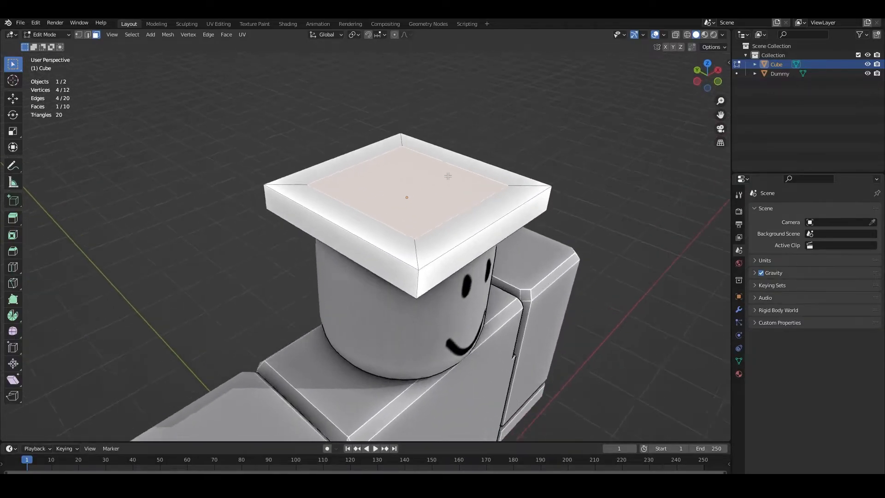
Extrude the inset face on top of the slab upward by about 1.57 m to form the cone body
middle_click_drag(413, 167, 406, 155)
key("e")
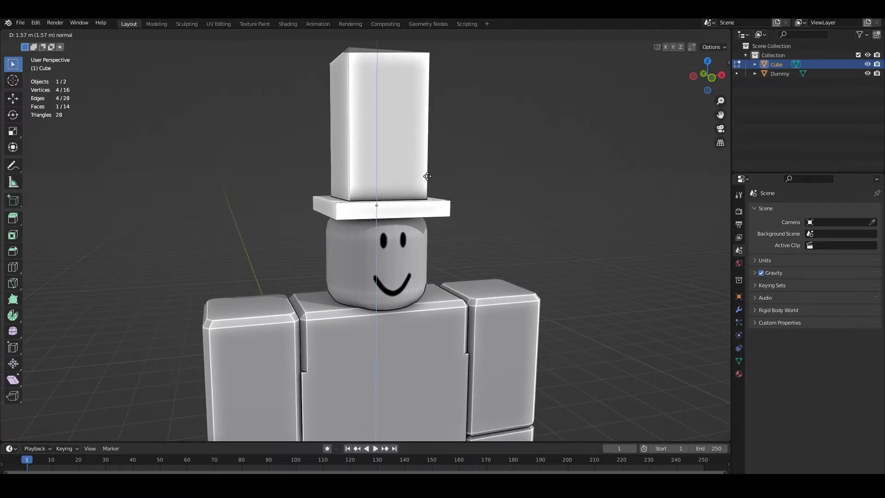
left_click(427, 180)
scroll(446, 217, "down", 3)
middle_click_drag(446, 217, 491, 264)
scroll(477, 263, "up", 3)
middle_click_drag(491, 263, 450, 273, "shift")
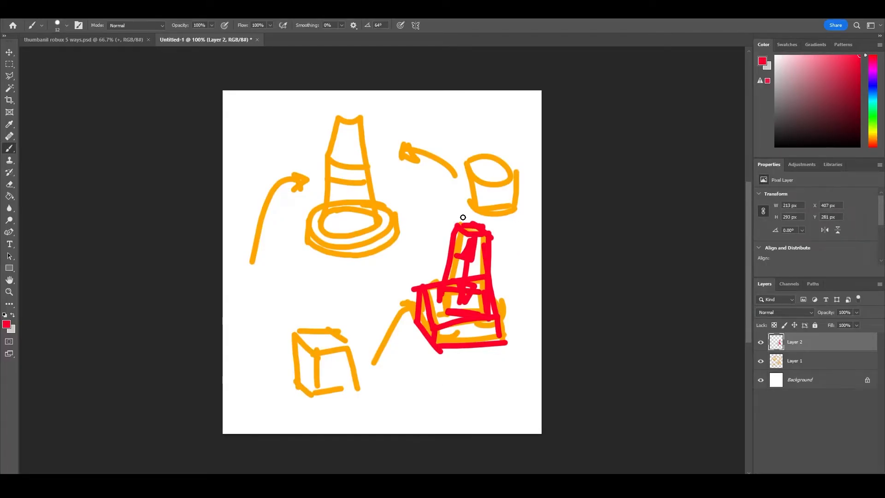
Mark the cone's narrow top in the Photoshop sketch, and switch back to Blender to scale the extruded top face to about 0.40
mouse_move(452, 212)
left_mouse_down()
mouse_move(456, 223)
mouse_move(463, 212)
mouse_move(474, 217)
mouse_move(466, 223)
left_mouse_up()
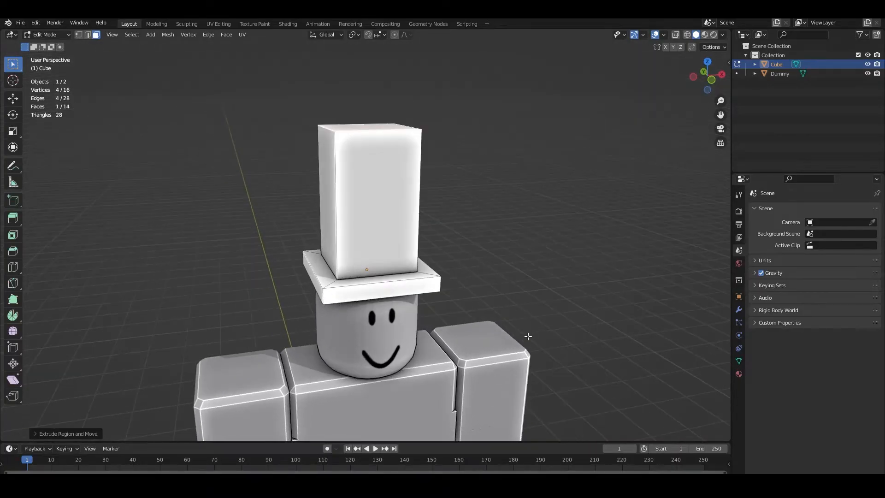
key("s")
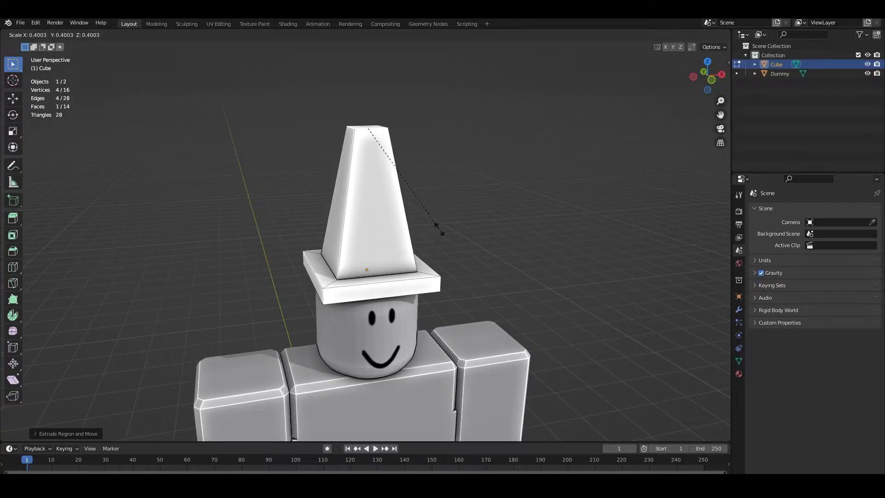
left_click(439, 226)
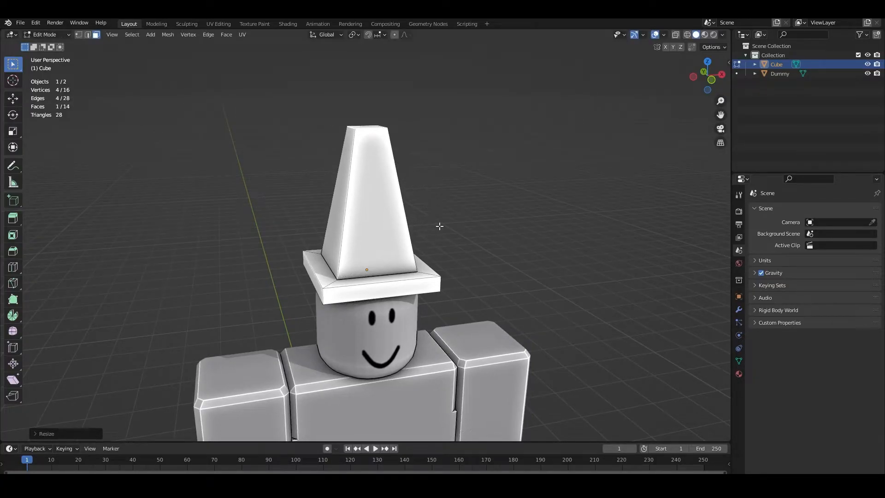
Leave Edit Mode, deselect everything and examine the tapered cone hat on the dummy's head from several angles
middle_click_drag(421, 220, 417, 202)
key("Tab")
scroll(417, 202, "down", 3)
left_click(418, 203)
middle_click_drag(470, 290, 447, 207)
scroll(447, 208, "down", 2)
left_click(423, 284)
left_click(433, 228)
scroll(431, 232, "up", 2)
middle_click_drag(431, 237, 417, 256)
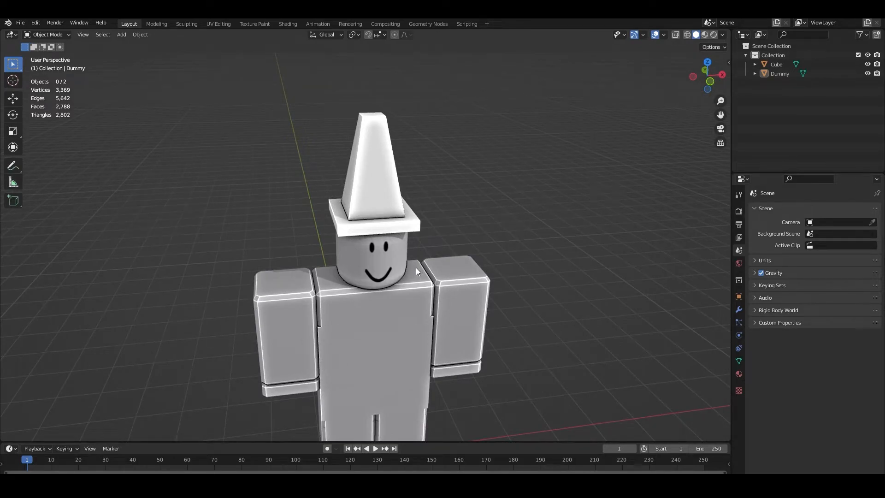
middle_click_drag(422, 216, 432, 274)
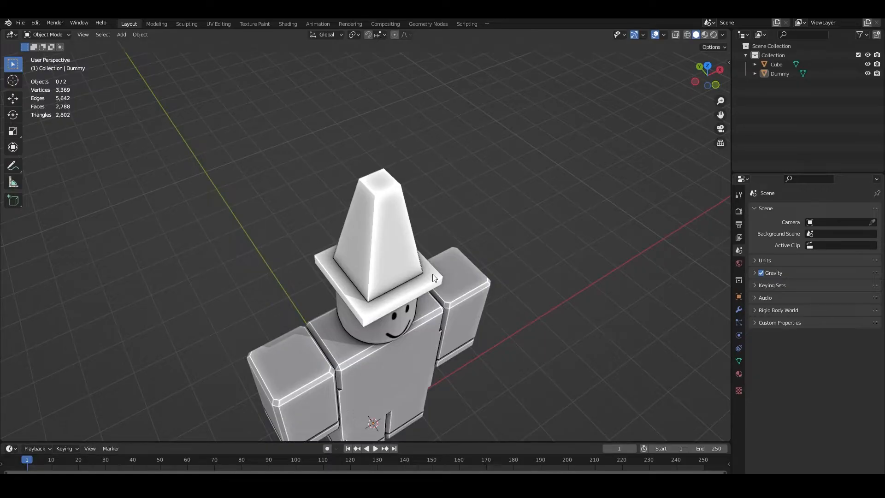
Select the cone hat and enter Edit Mode with edge selection
left_click(384, 249)
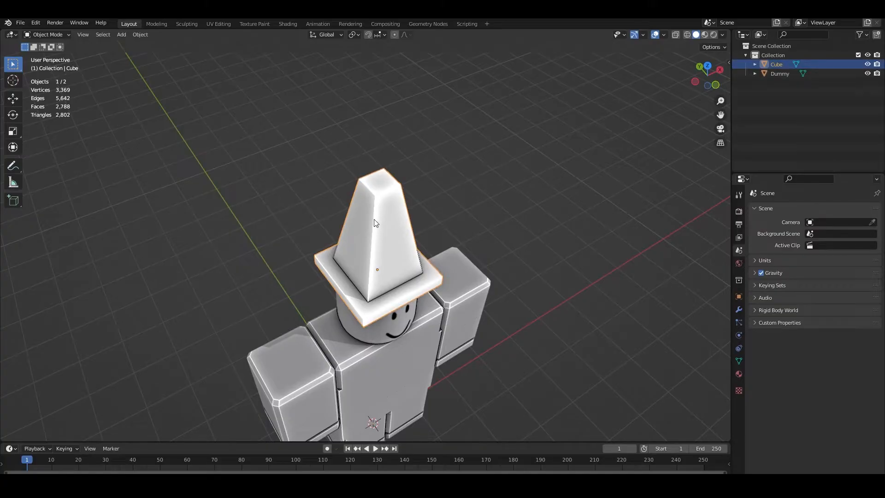
middle_click_drag(374, 222, 352, 178)
scroll(347, 177, "up", 2)
key("Tab")
middle_click_drag(294, 168, 318, 205)
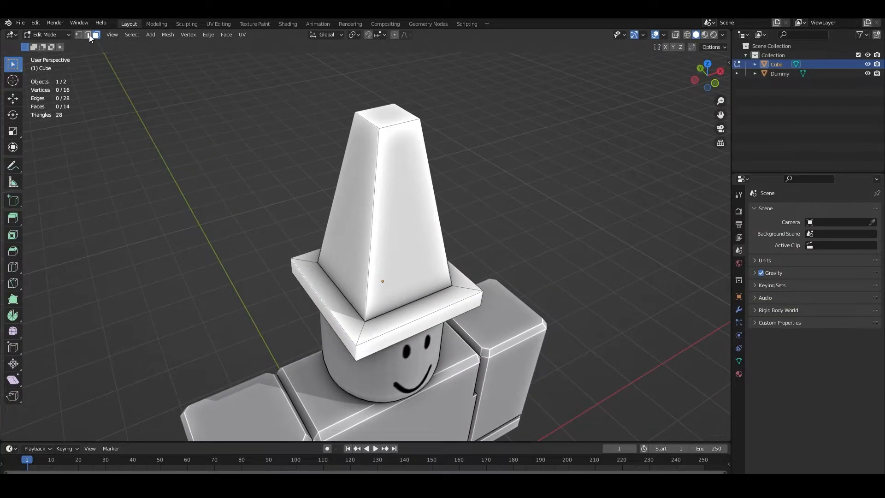
left_click(89, 34)
scroll(386, 196, "up", 1)
middle_click_drag(385, 196, 394, 189)
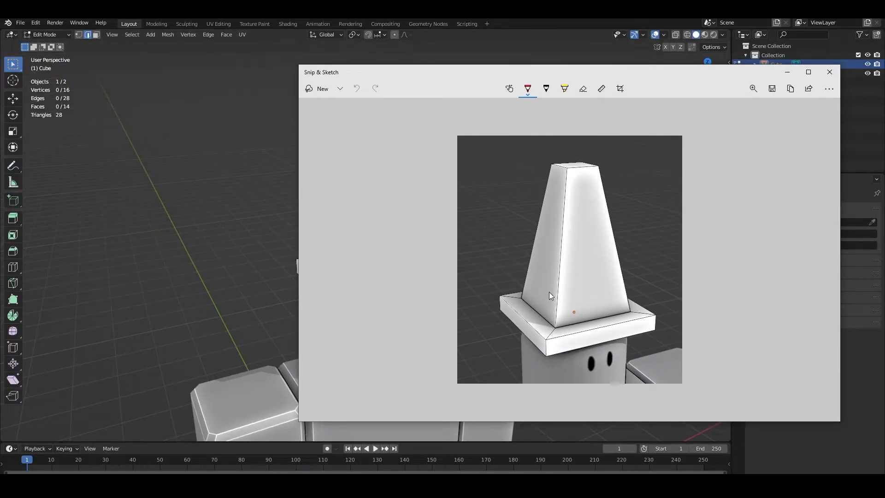
Trace the hat's corner edges from brim to tip in red on the Snip & Sketch capture, and minimize it
mouse_move(546, 355)
left_mouse_down()
mouse_move(558, 326)
mouse_move(567, 168)
left_mouse_up()
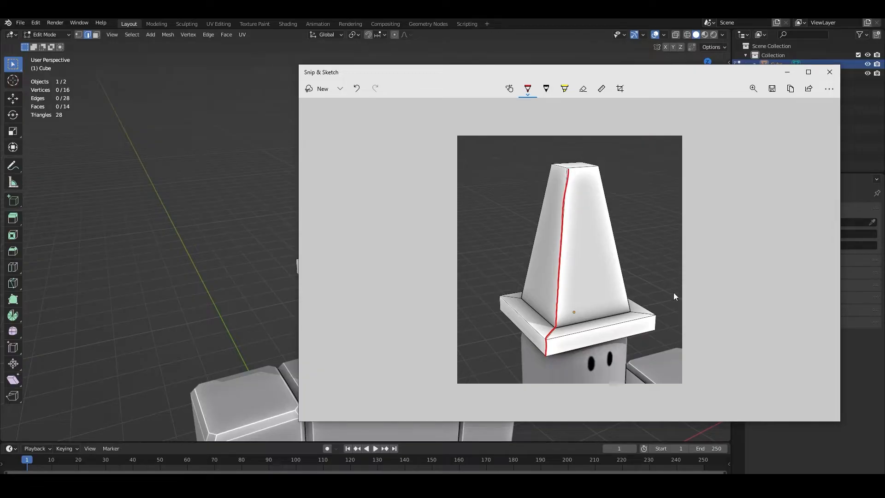
mouse_move(655, 330)
left_mouse_down()
mouse_move(654, 315)
mouse_move(630, 313)
left_mouse_up()
left_click_drag(622, 280, 599, 168)
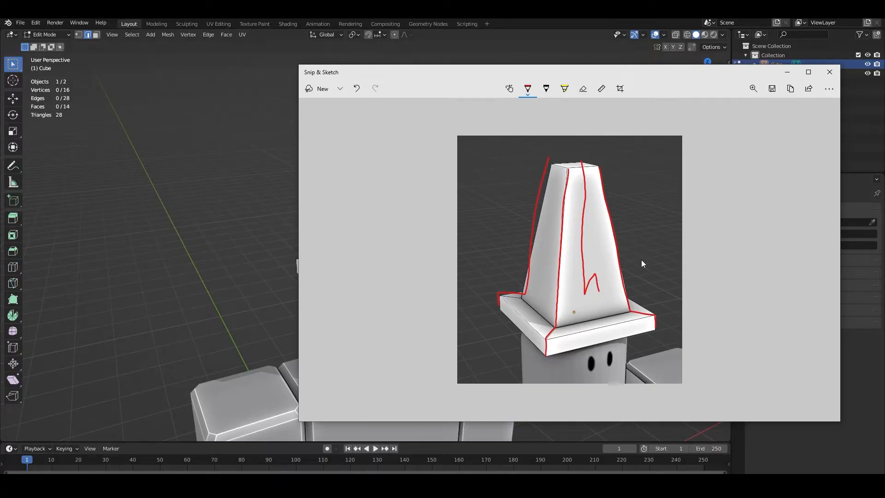
left_click(787, 72)
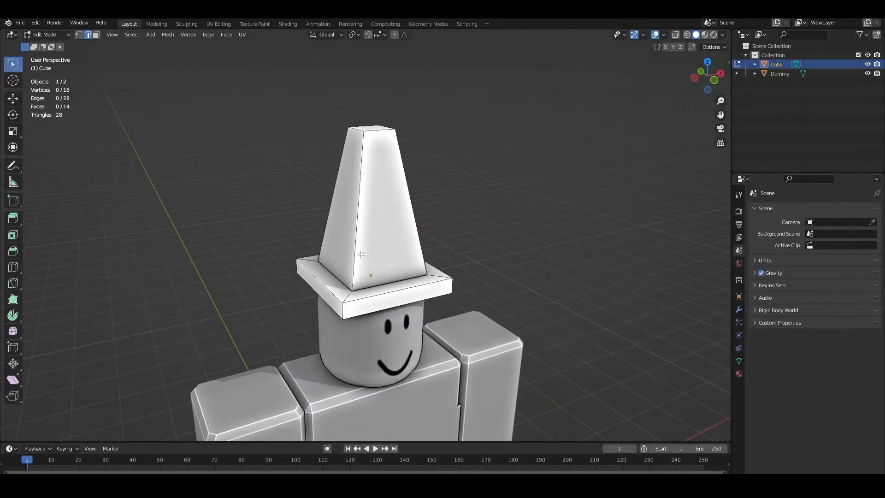
Try picking vertical corner edges in solid and wireframe shading, and select one corner's edge loop from brim to tip
scroll(414, 247, "up", 3)
middle_click_drag(415, 246, 370, 223)
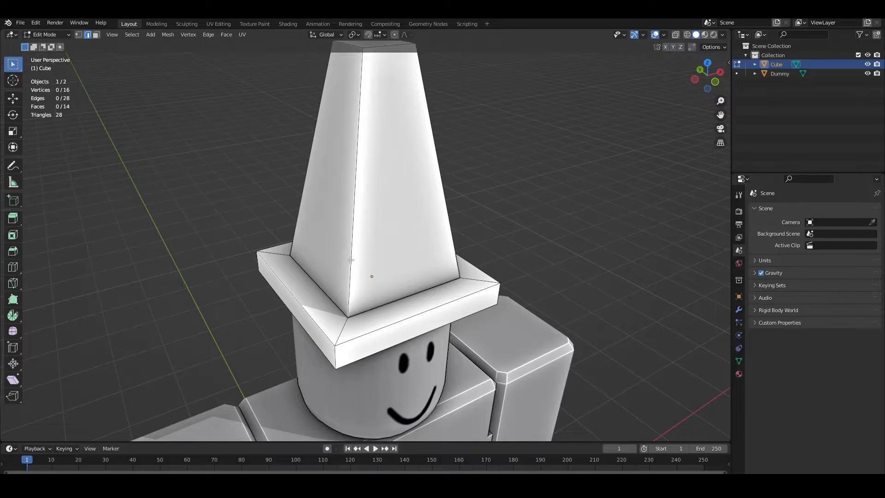
left_click(352, 217, "alt")
scroll(348, 217, "down", 5)
mouse_move(348, 217)
middle_mouse_down()
mouse_move(429, 214)
mouse_move(371, 236)
mouse_move(306, 225)
mouse_move(354, 225)
mouse_move(314, 212)
mouse_move(352, 216)
mouse_move(340, 219)
mouse_move(322, 184)
mouse_move(358, 187)
middle_mouse_up()
scroll(376, 241, "up", 2)
key("shift+z")
key("shift+z")
left_click(359, 216)
scroll(340, 219, "up", 2)
scroll(340, 219, "down", 2)
key("shift+z")
scroll(387, 255, "up", 2)
key("shift+z")
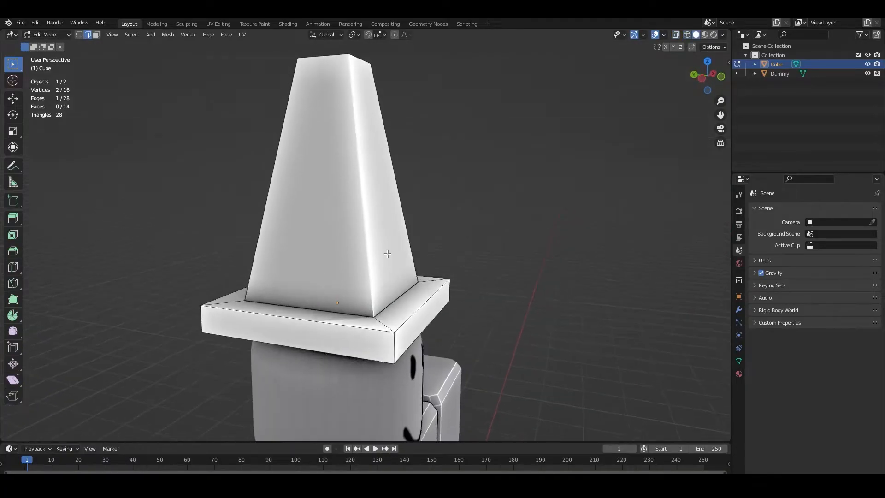
left_click(368, 263, "alt")
Try moving the selected corner edge loop upward by about 0.45 m, and undo the move
middle_click_drag(416, 347, 417, 318)
key("g")
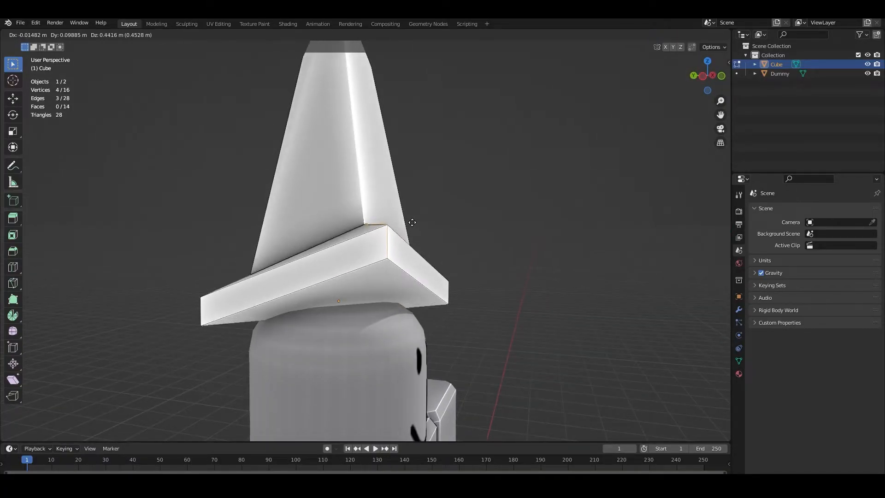
left_click(412, 224)
middle_click_drag(405, 244, 403, 285)
key("ctrl+z")
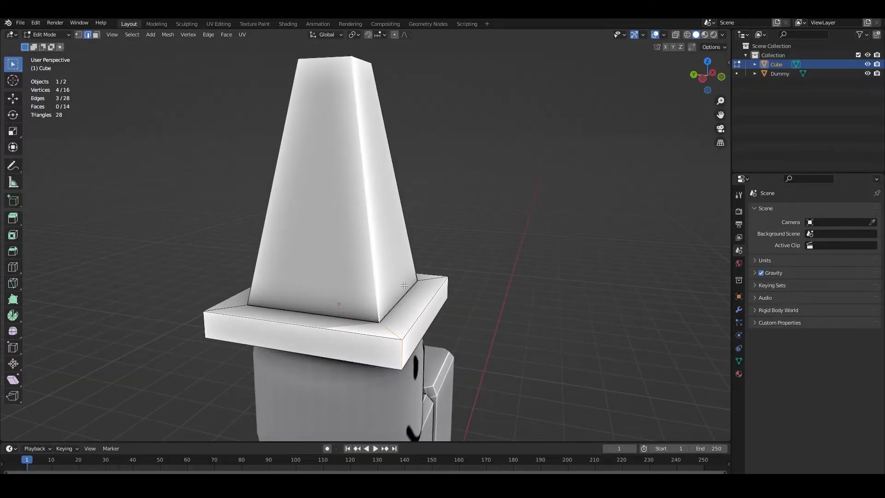
Add a second corner's edge loop on the front of the hat to the selection
middle_click_drag(436, 201, 329, 204)
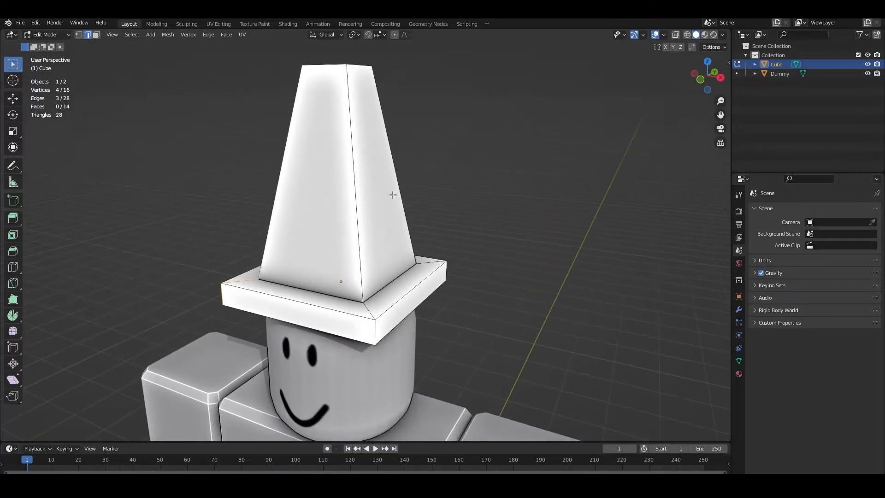
left_click(348, 219, "alt+shift")
middle_click_drag(317, 210, 364, 212)
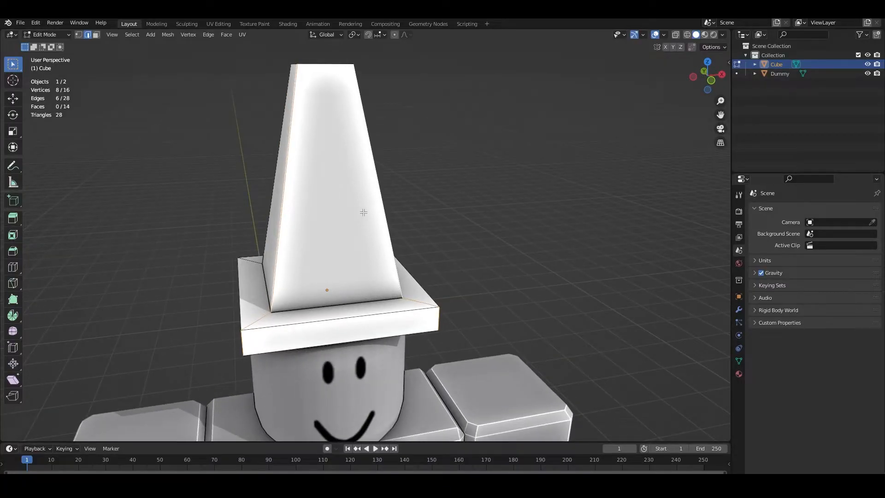
middle_click_drag(421, 224, 370, 226)
Select the edge loops of all four hat corners from brim to tip, and check the selection with X-ray on
left_click(420, 191, "alt")
middle_click_drag(514, 224, 408, 216)
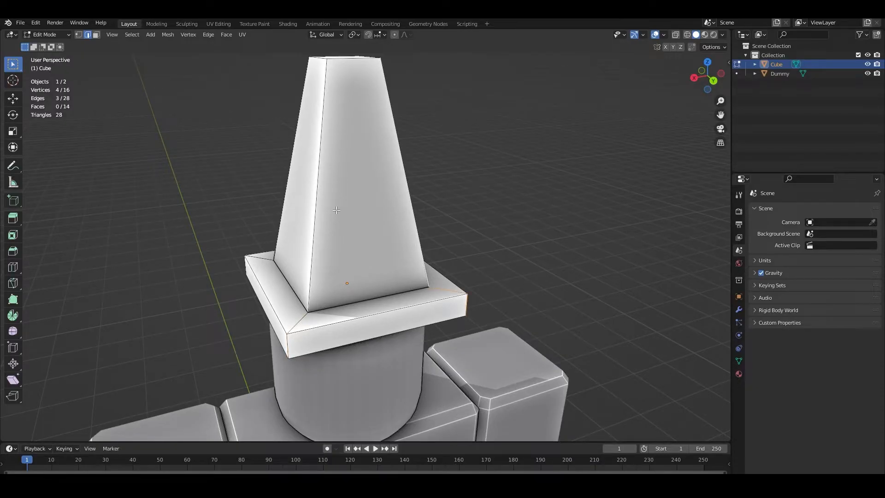
left_click(319, 231, "alt+shift")
left_click(283, 223, "alt+shift")
mouse_move(283, 222)
middle_mouse_down()
mouse_move(425, 260)
mouse_move(434, 250)
mouse_move(399, 228)
middle_mouse_up()
left_click(442, 255, "alt+shift")
key("alt+z")
middle_click_drag(473, 289, 531, 315)
Sketch the corner rounding on the Snip & Sketch capture, and return to Blender with solid shading
left_click(507, 486)
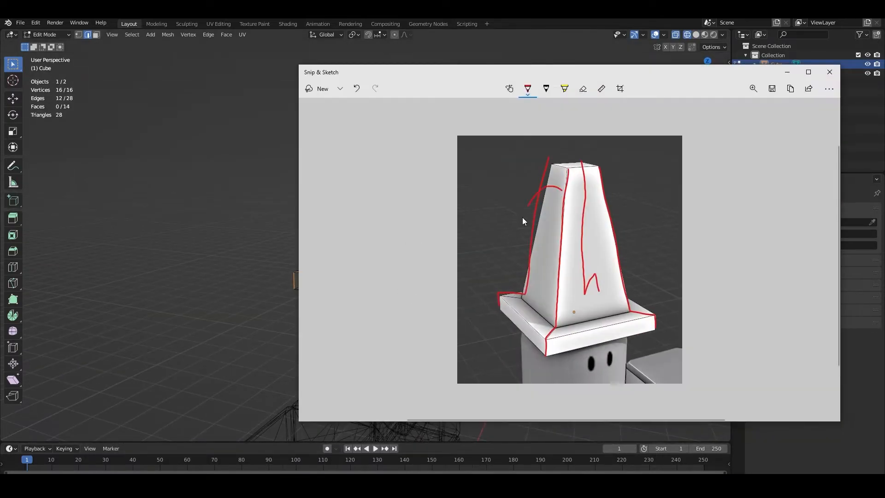
left_click(786, 71)
mouse_move(433, 264)
middle_mouse_down()
mouse_move(417, 274)
mouse_move(426, 284)
middle_mouse_up()
key("shift+z")
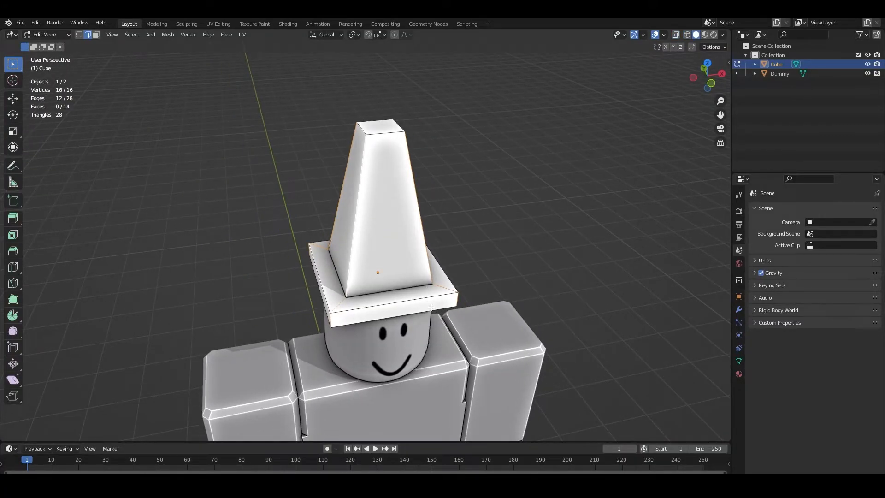
Try a single-segment bevel on the selected corner edges, view it in Object Mode, and undo it
key("ctrl+b")
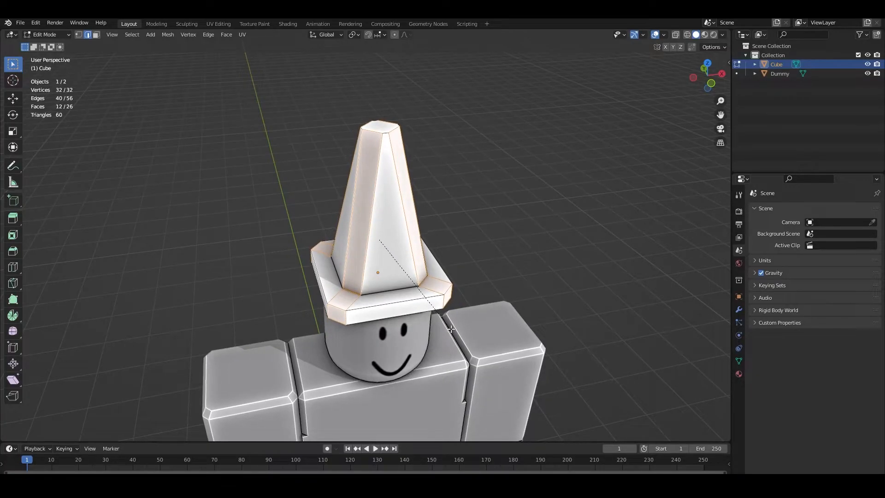
left_click(450, 328)
key("Tab")
middle_click_drag(451, 328, 423, 290)
key("ctrl+z")
key("ctrl+z")
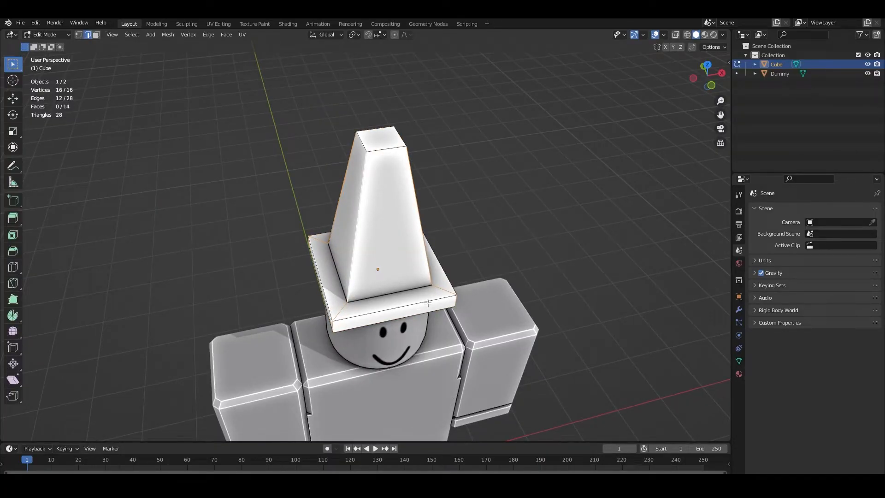
Bevel the four selected corner edge loops with three segments, and clear the selection
key("ctrl+b")
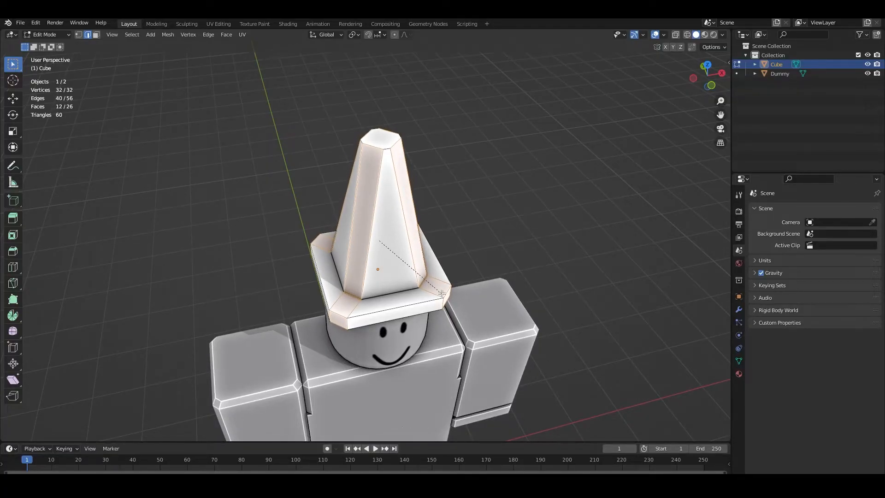
scroll(442, 293, "up", 1)
scroll(442, 293, "up", 1)
scroll(442, 293, "up", 1)
scroll(441, 293, "down", 1)
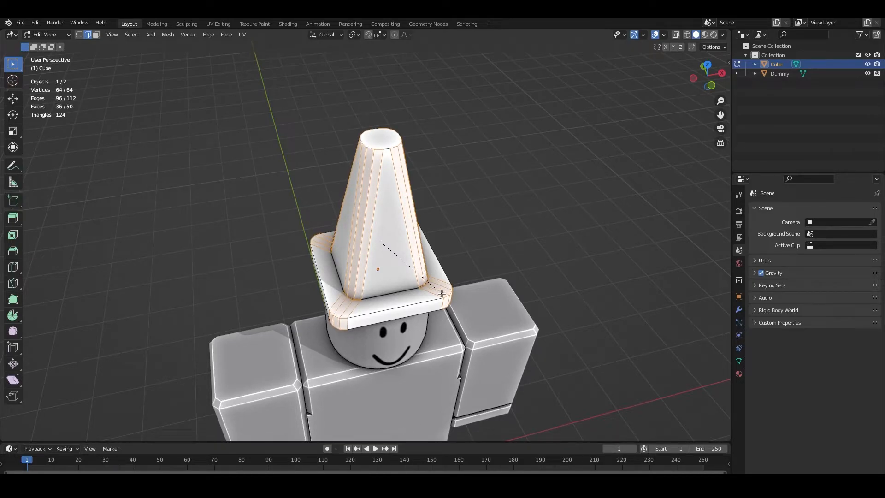
left_click(442, 293)
middle_click_drag(442, 293, 496, 257)
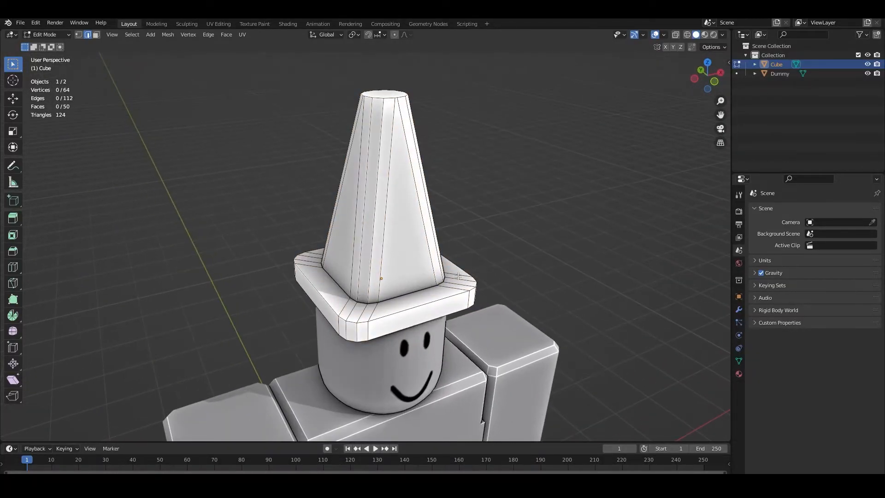
Return to Object Mode and examine the beveled corners and shading of the hat's cone and brim
key("Tab")
scroll(496, 257, "down", 4)
scroll(443, 255, "down", 1)
middle_click_drag(443, 255, 460, 246)
left_click(397, 261)
scroll(475, 236, "up", 3)
scroll(425, 278, "up", 4)
left_click(425, 277)
scroll(460, 245, "up", 2)
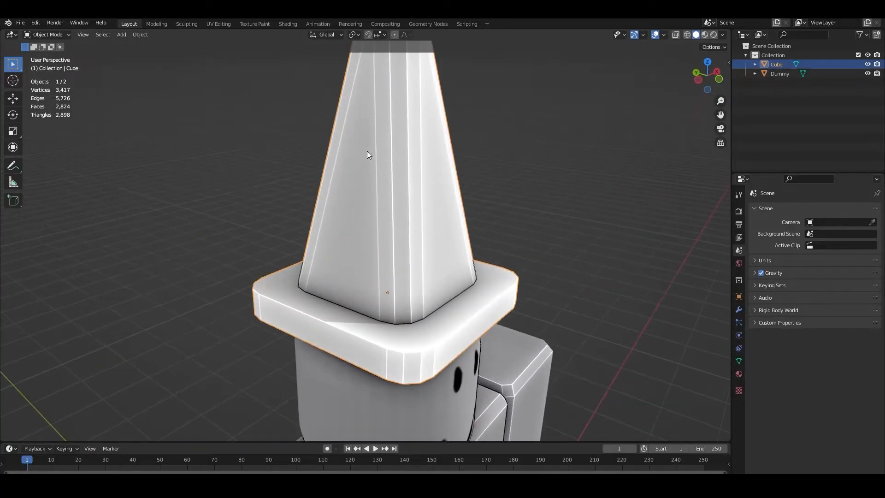
middle_click_drag(384, 114, 369, 191)
scroll(414, 318, "down", 5)
scroll(370, 188, "up", 2)
middle_click_drag(375, 150, 383, 206)
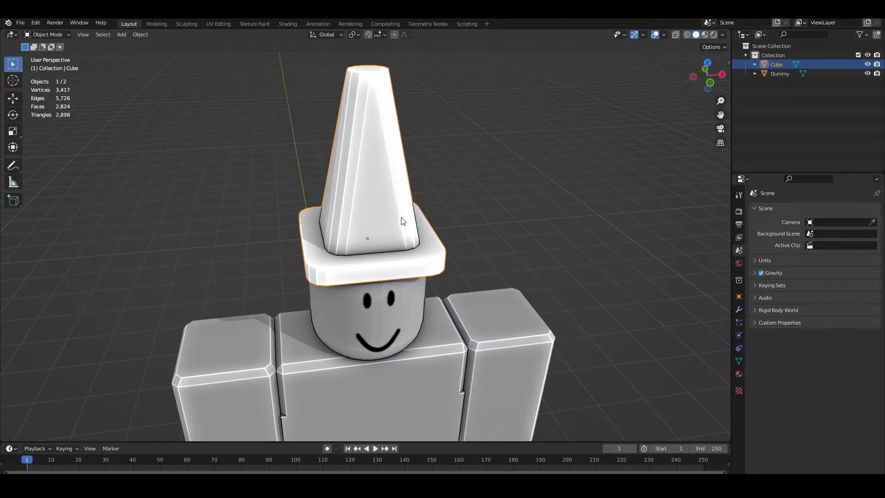
scroll(396, 217, "down", 1)
mouse_move(395, 217)
middle_mouse_down()
mouse_move(357, 215)
mouse_move(411, 214)
middle_mouse_up()
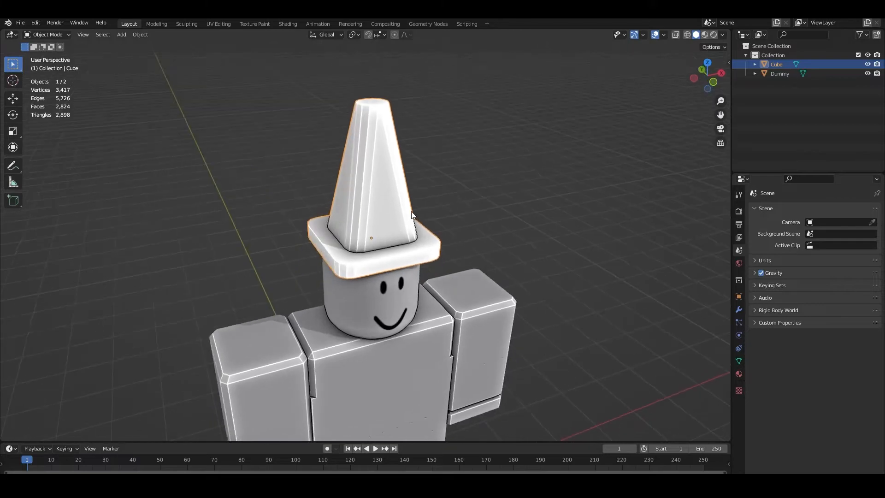
Enter Edit Mode with vertex selection, select the hat's entire mesh and apply Shade Smooth
key("Tab")
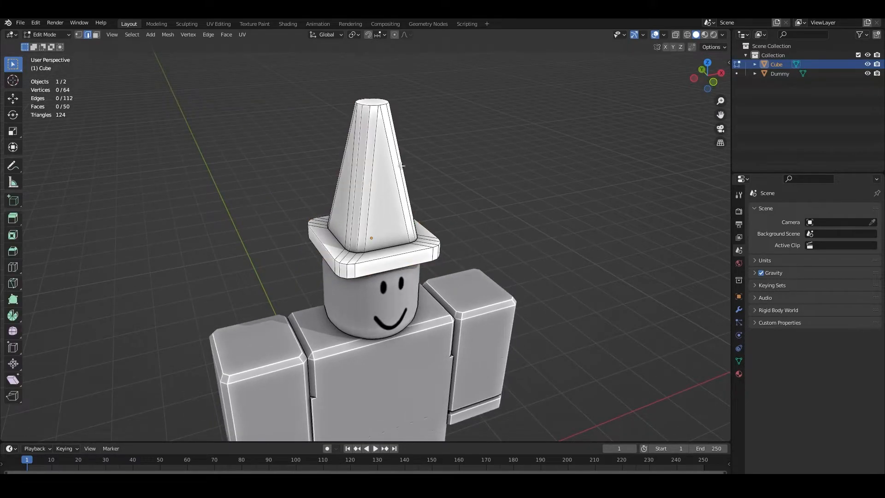
left_click(78, 35)
scroll(401, 172, "down", 1)
middle_click_drag(410, 181, 422, 226)
scroll(396, 214, "up", 3)
key("a")
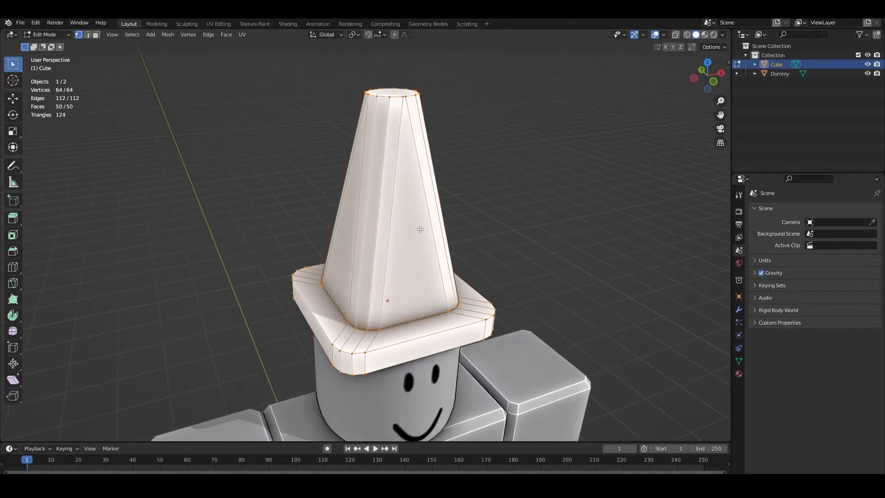
left_click(463, 214)
middle_click_drag(510, 240, 519, 240)
key("a")
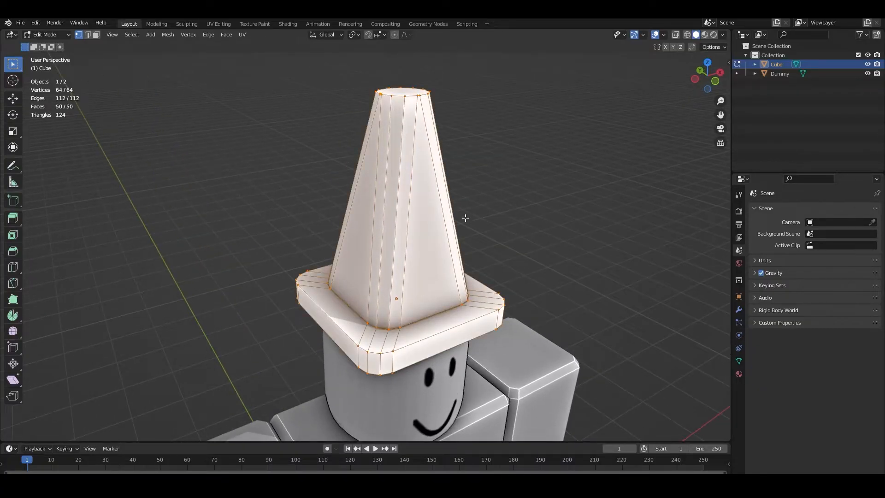
left_click(225, 36)
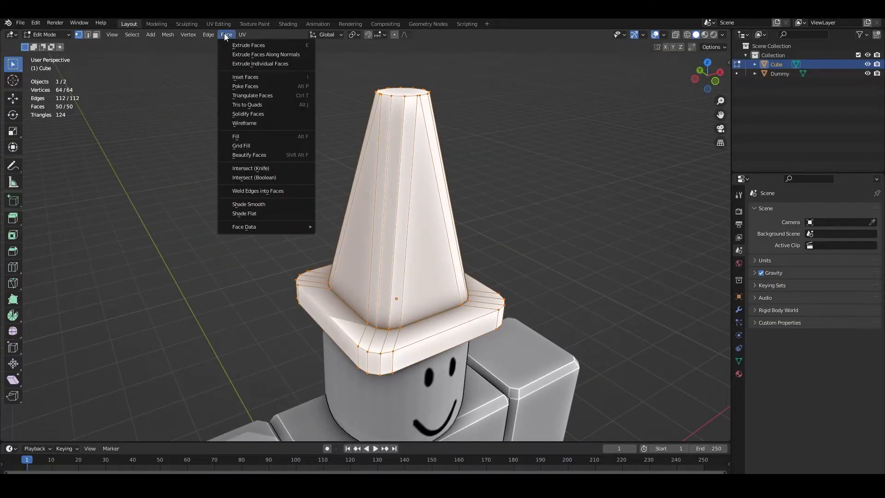
left_click(263, 204)
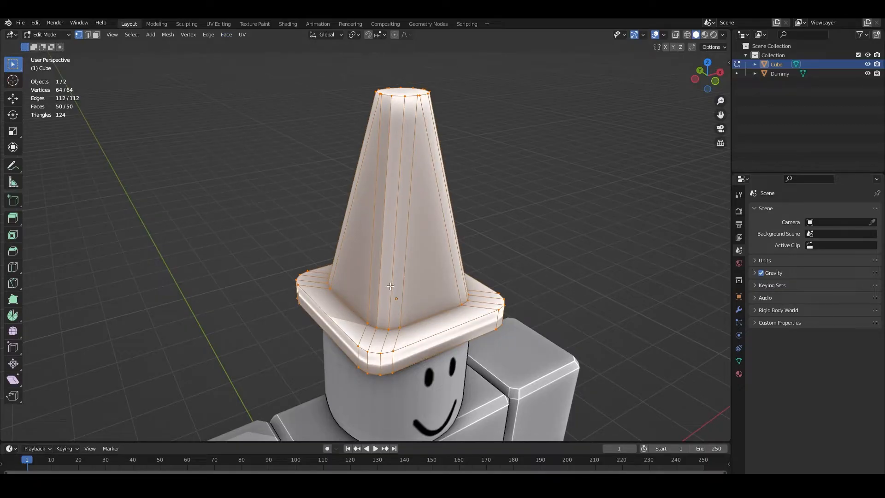
Return to Object Mode and examine the smooth shading on the hat's cone and brim from several angles
scroll(449, 259, "down", 5)
left_click(423, 247)
middle_click_drag(450, 259, 477, 245)
key("Tab")
scroll(428, 240, "up", 4)
scroll(401, 205, "up", 3)
middle_click_drag(401, 206, 375, 214)
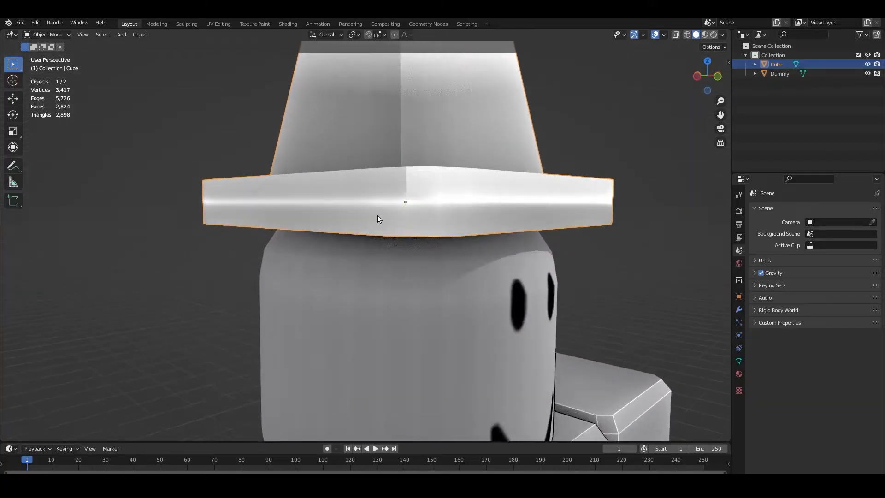
middle_click_drag(477, 227, 397, 249)
scroll(401, 258, "down", 8)
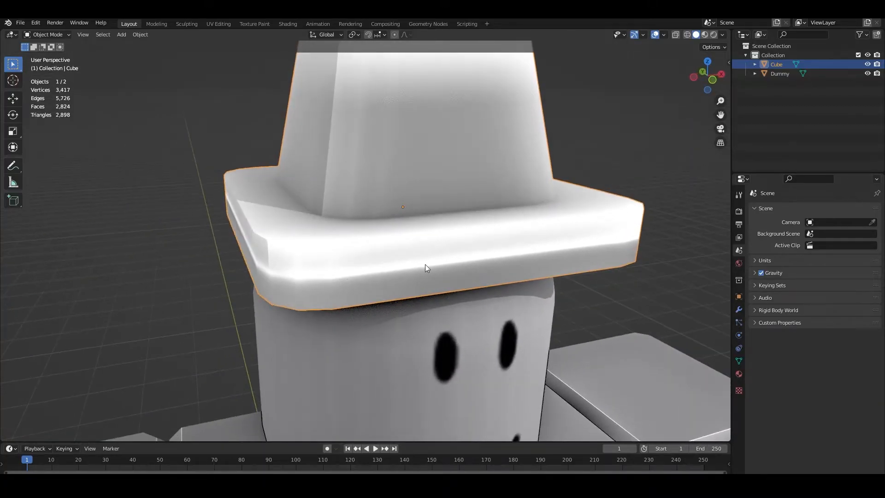
scroll(449, 255, "up", 5)
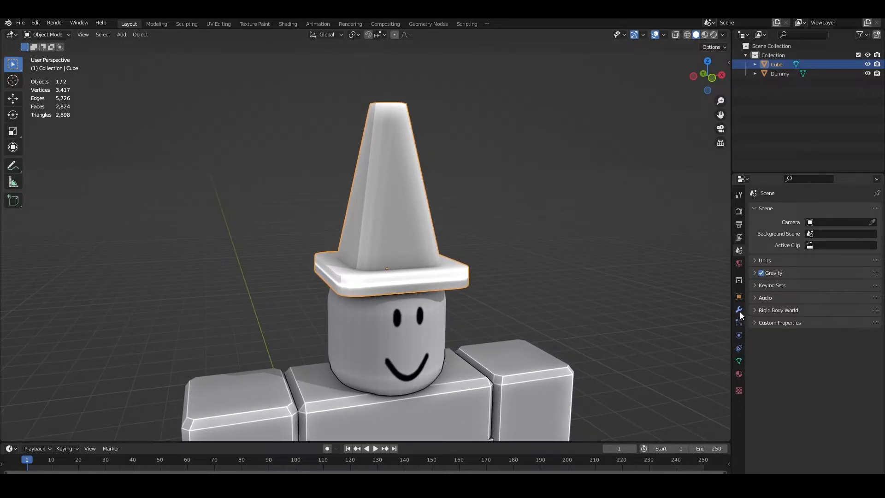
Enable Auto Smooth in the normals settings of the hat's mesh data
left_click(739, 361)
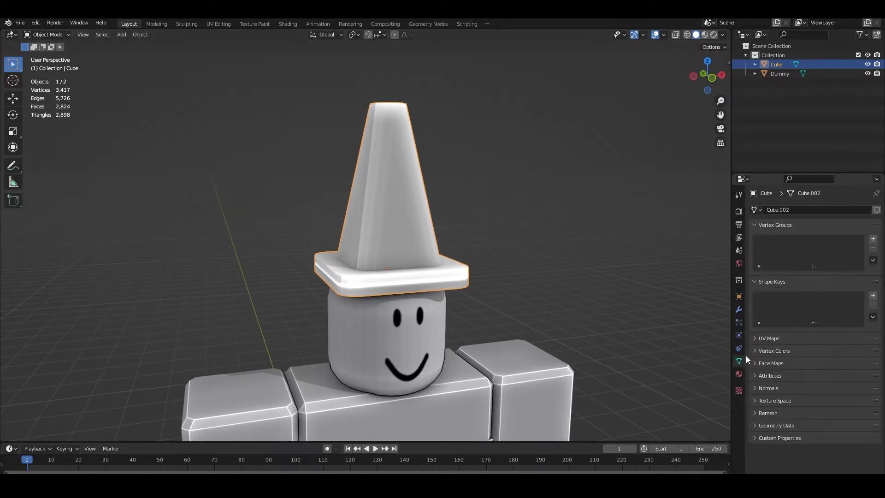
left_click(756, 386)
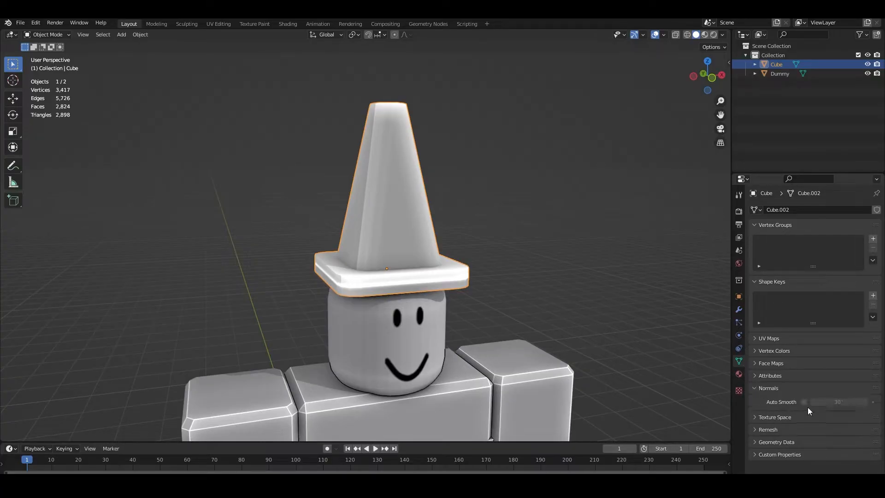
left_click(804, 401)
scroll(620, 342, "up", 3)
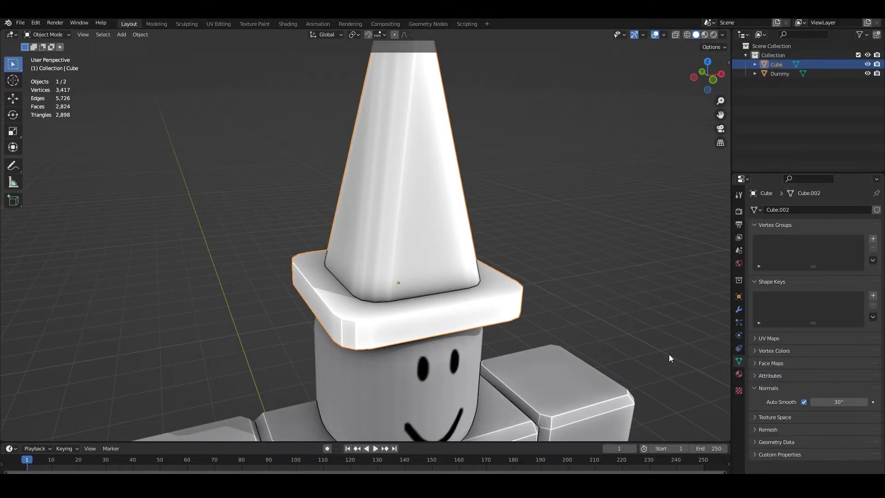
Try larger and smaller Auto Smooth angles on the hat, and set the angle to 50°
left_click_drag(838, 402, 861, 401)
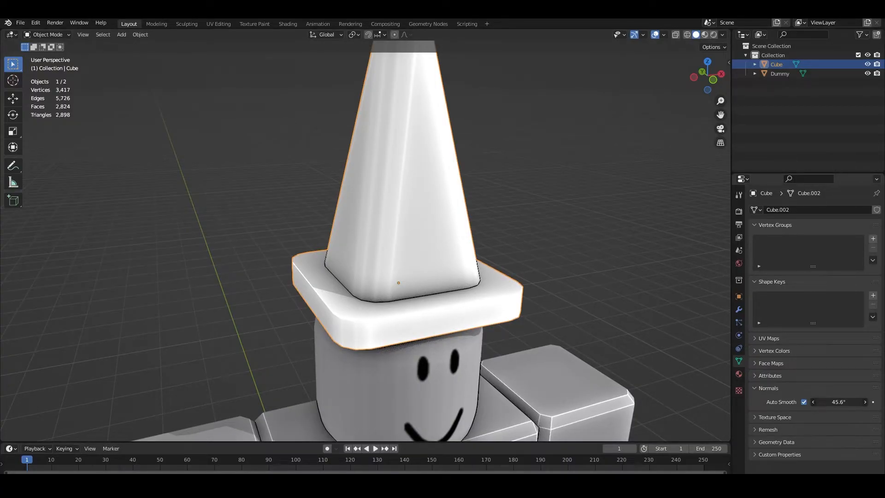
left_click_drag(838, 402, 820, 401)
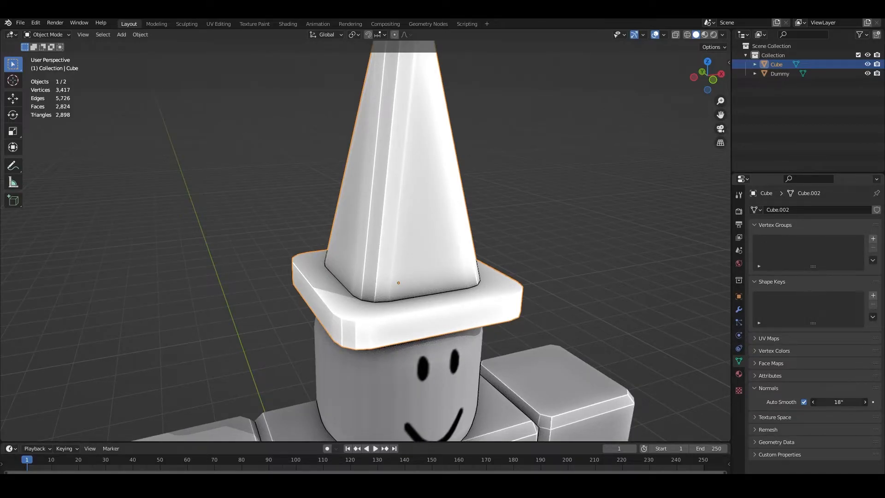
left_click(838, 400)
type("50")
key("Return")
Clear the selection and examine the smoothed hat on the dummy from several angles
scroll(411, 361, "down", 5)
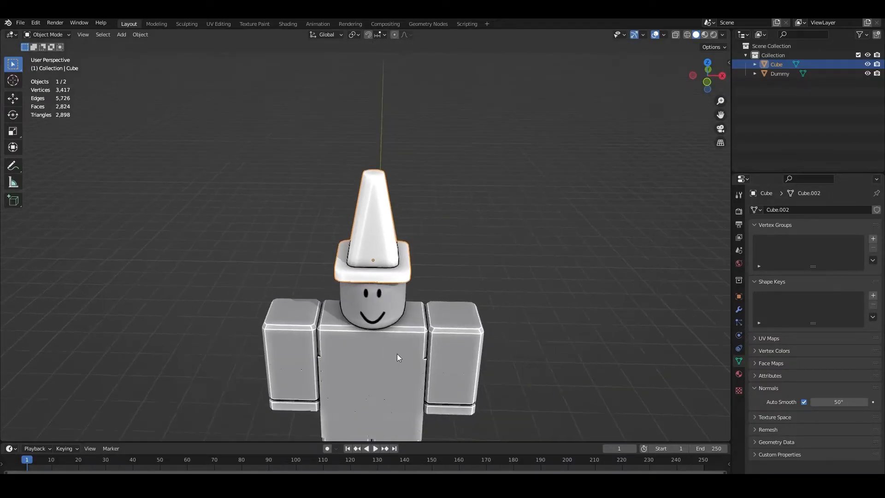
middle_click_drag(394, 355, 408, 349)
key("alt+a")
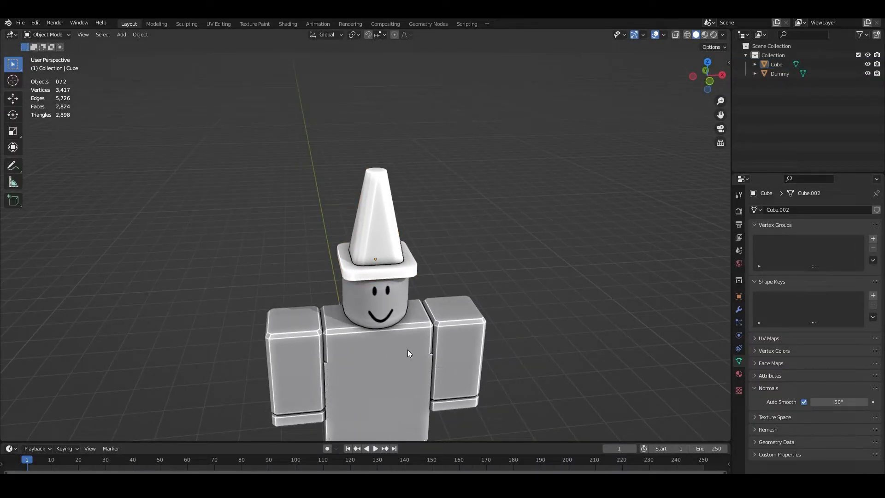
middle_click_drag(410, 287, 438, 264)
scroll(441, 278, "down", 3)
left_click(432, 300)
key("alt+a")
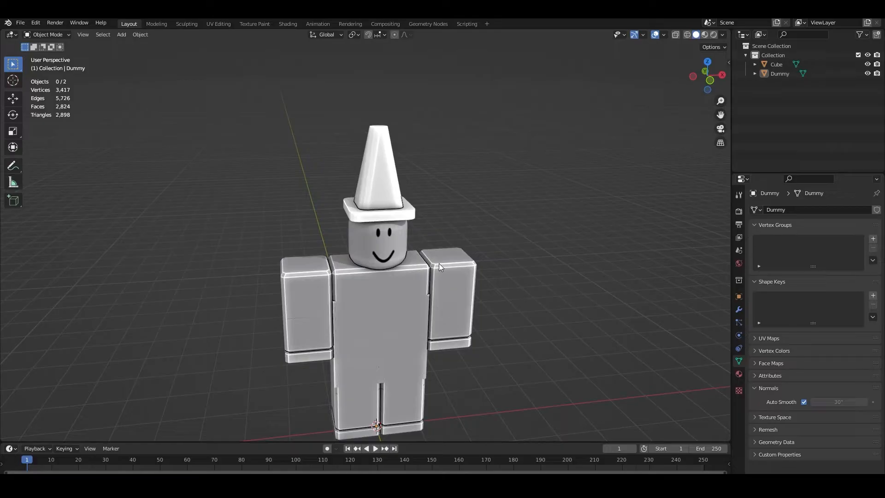
middle_click_drag(438, 263, 413, 266)
scroll(413, 266, "up", 2)
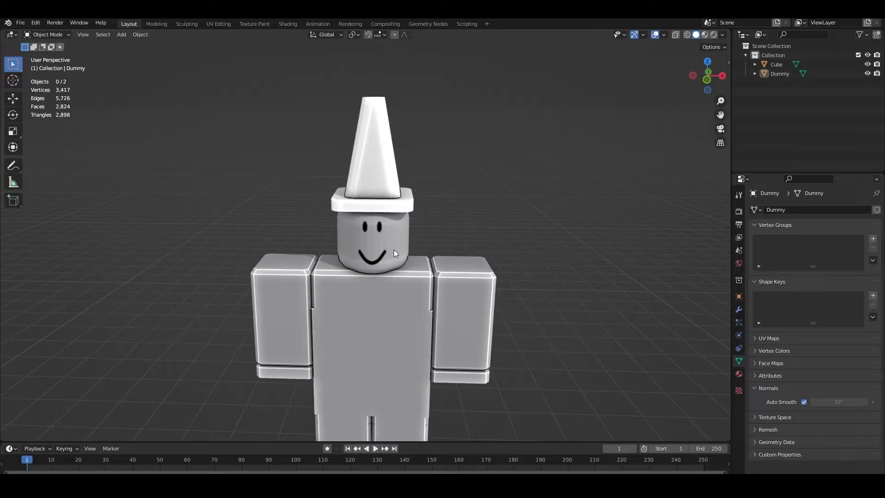
Select the hat and inspect its brim in Edit Mode and in Object Mode
left_click(387, 205)
scroll(417, 258, "up", 1)
middle_click_drag(433, 285, 454, 274)
scroll(438, 337, "up", 2)
key("Tab")
scroll(443, 265, "up", 1)
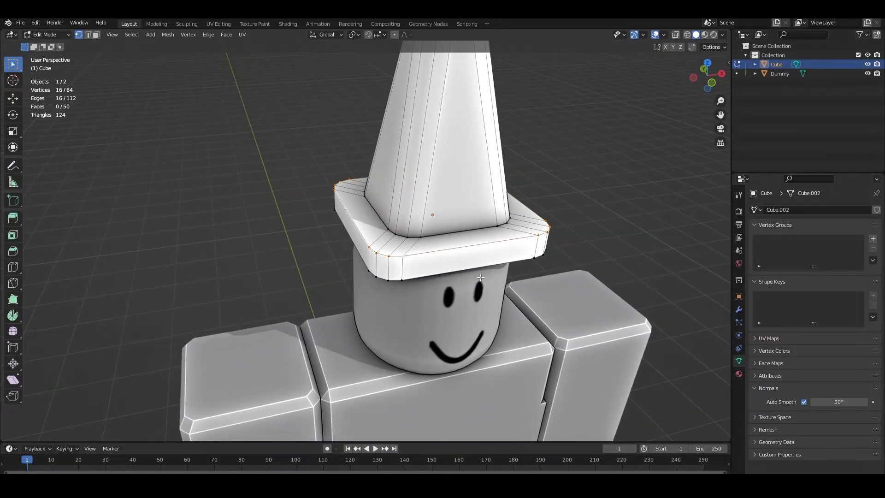
key("Tab")
middle_click_drag(534, 291, 480, 279)
scroll(418, 208, "down", 3)
middle_click_drag(415, 208, 460, 272)
scroll(364, 220, "down", 1)
scroll(457, 220, "up", 1)
Scale the brim's upper outer edge loop inward and adjust its height along Z to slope the brim's sides, and return to Object Mode
key("Tab")
key("Tab")
key("s")
left_click(460, 254)
key("g")
key("z")
left_click(456, 243)
left_click(420, 263)
left_click(439, 266)
scroll(438, 266, "down", 2)
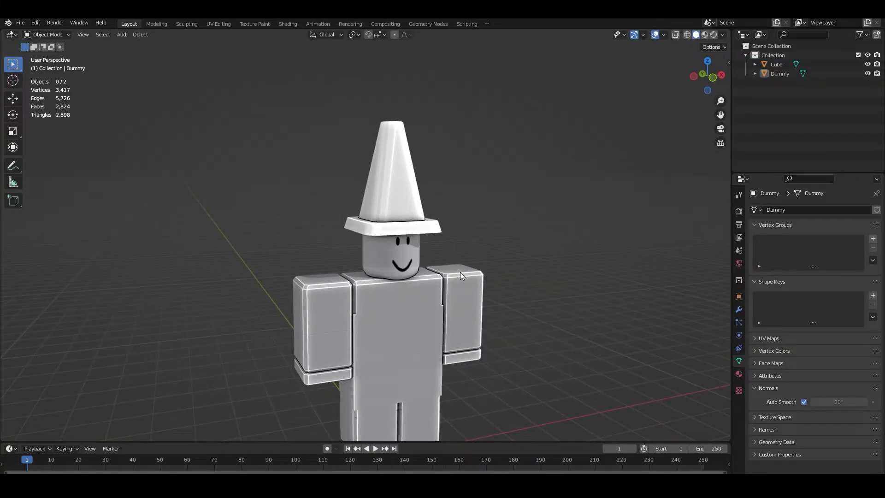
middle_click_drag(458, 272, 428, 267)
scroll(423, 266, "up", 4)
scroll(423, 267, "down", 4)
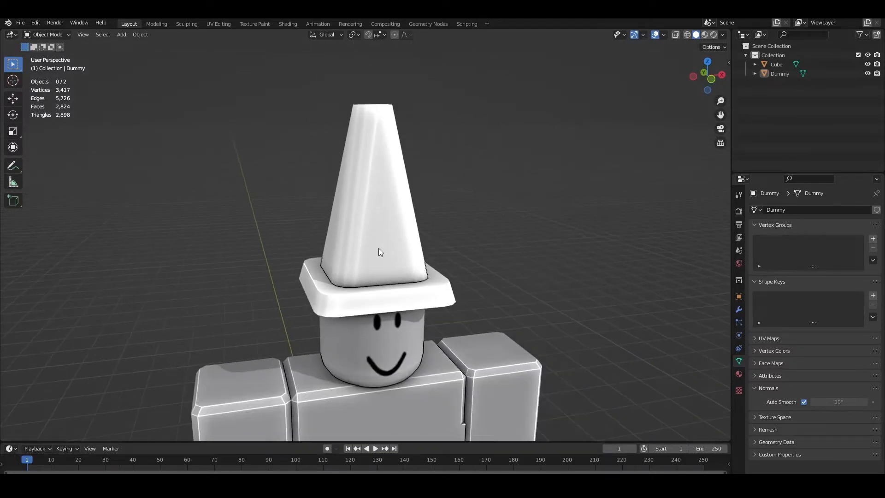
Enter Edit Mode on the hat and add two horizontal loop cuts that divide the cone roughly into thirds
left_click(406, 176)
key("Tab")
middle_click_drag(406, 177, 390, 221)
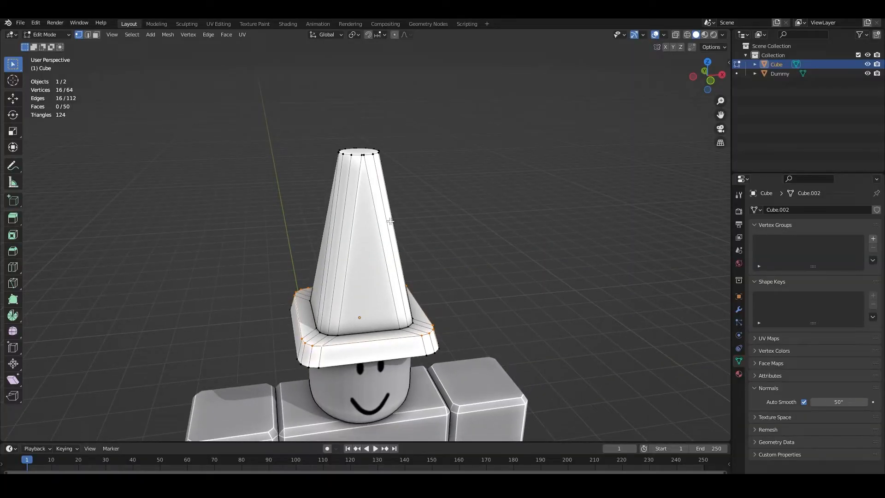
key("ctrl+r")
scroll(373, 247, "up", 2)
scroll(372, 247, "up", 10)
scroll(372, 247, "down", 8)
left_click(374, 240)
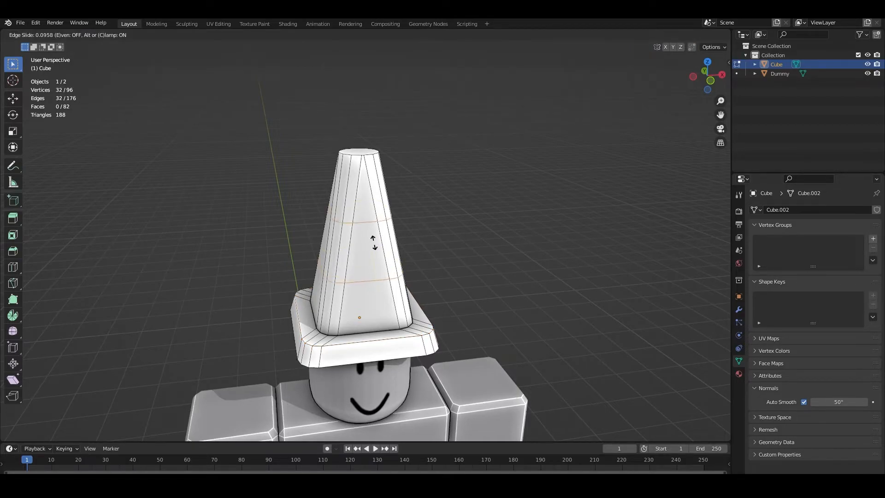
left_click(380, 240)
middle_click_drag(380, 240, 414, 215)
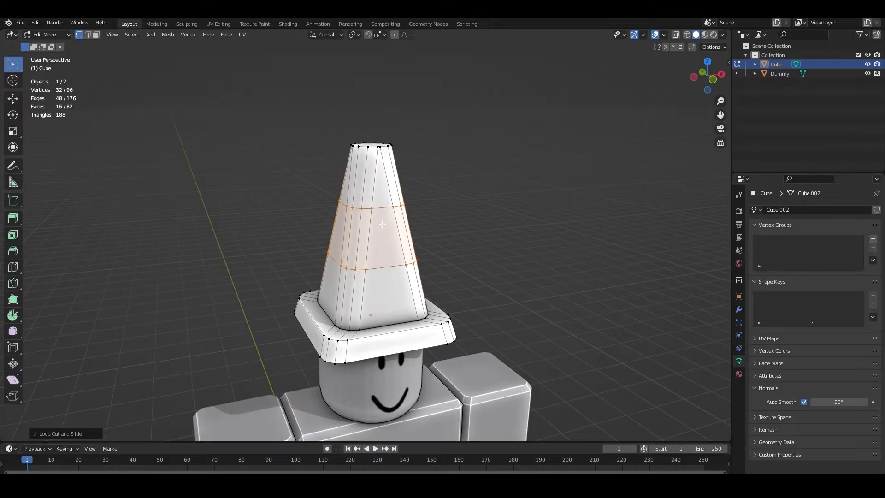
Select the band of faces between the cone's two new edge loops and extrude it slightly inward along the normals
left_click(431, 223)
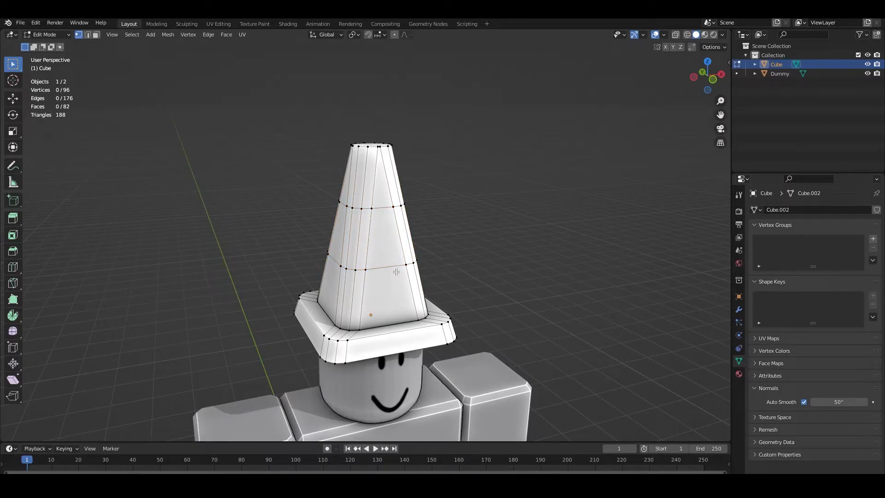
left_click(384, 261, "alt")
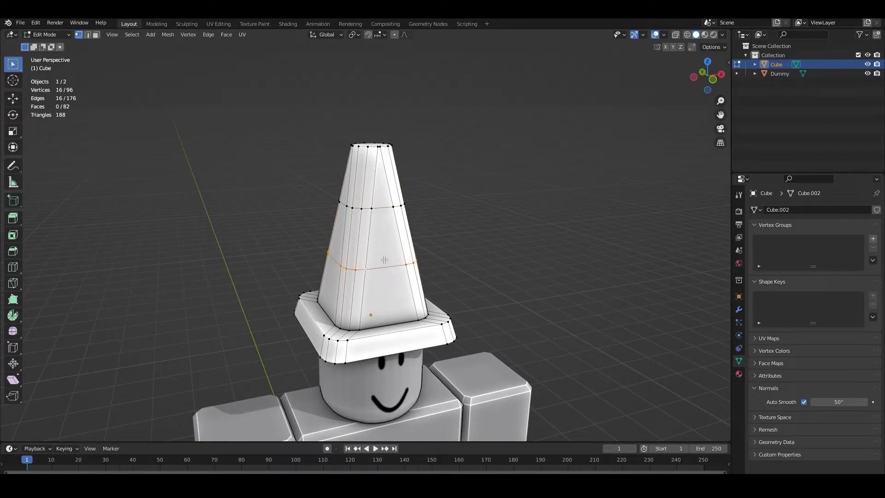
left_click(385, 206, "alt+shift")
middle_click_drag(385, 206, 423, 228)
scroll(424, 229, "up", 5)
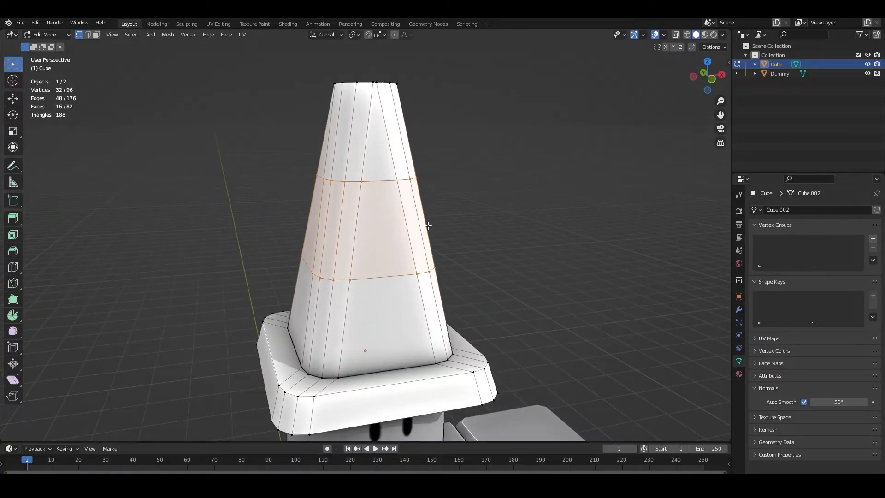
key("alt+e")
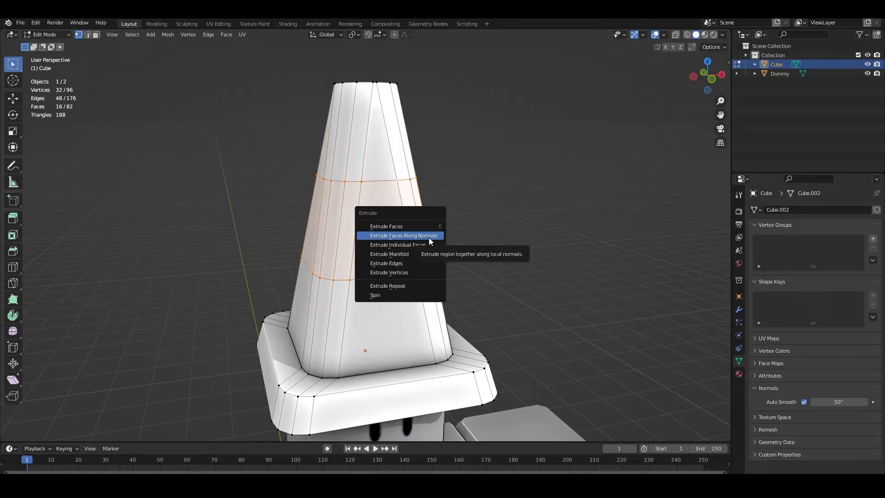
left_click(428, 237)
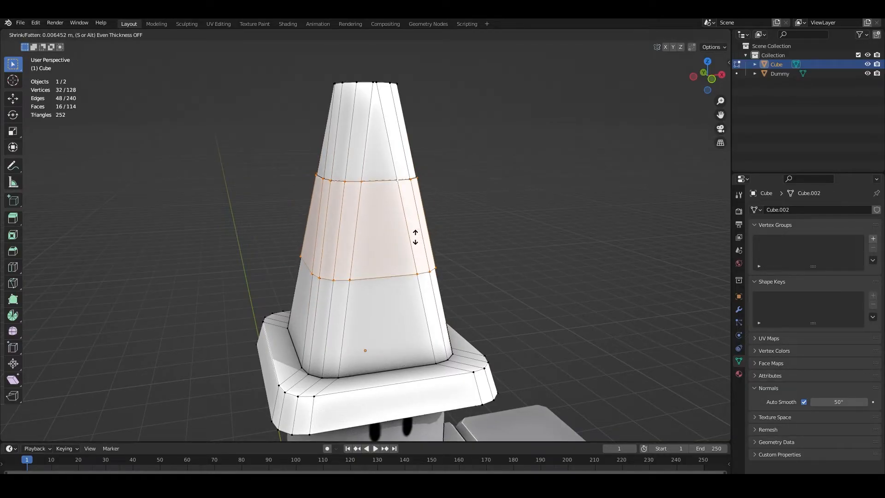
left_click(419, 238)
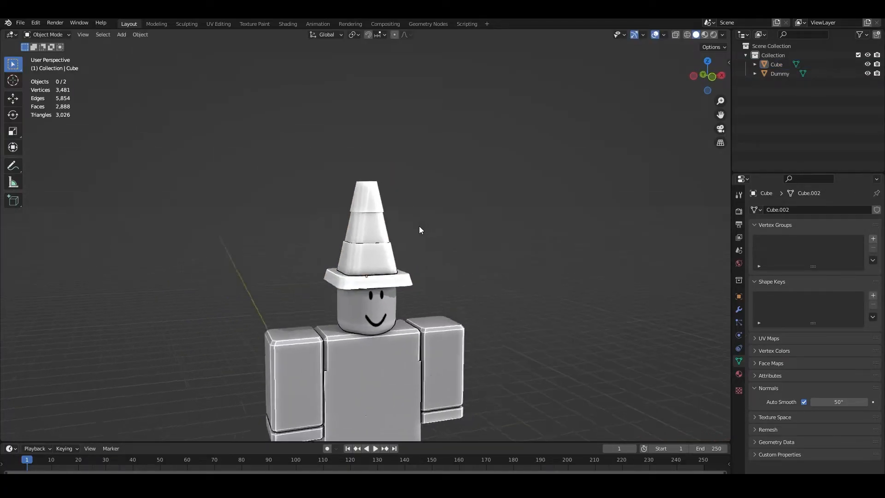
Examine the hat's recessed middle band in Object Mode, up close and on the whole dummy
middle_click_drag(418, 226, 392, 211)
scroll(357, 246, "up", 3)
scroll(361, 225, "up", 3)
scroll(385, 249, "down", 9)
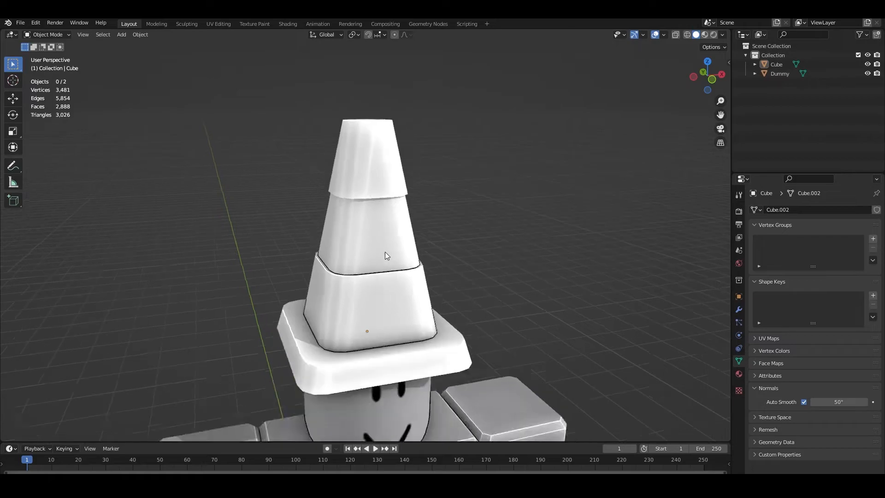
middle_click_drag(386, 248, 381, 224)
left_click(411, 317)
key("alt+a")
scroll(386, 301, "up", 2)
middle_click_drag(386, 300, 408, 217, "shift")
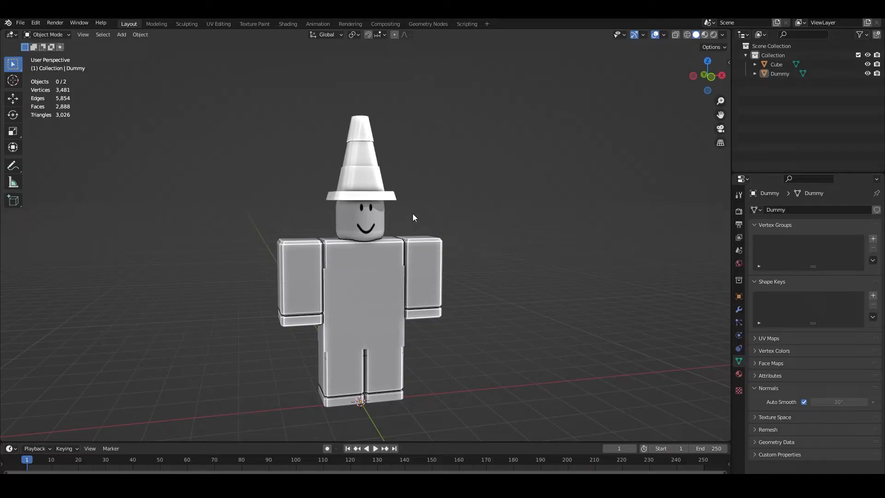
scroll(413, 214, "up", 3)
middle_click_drag(412, 214, 381, 256)
scroll(383, 227, "down", 2)
Add a cylinder mesh and set its vertex count to 8
key("shift+a")
mouse_move(382, 255)
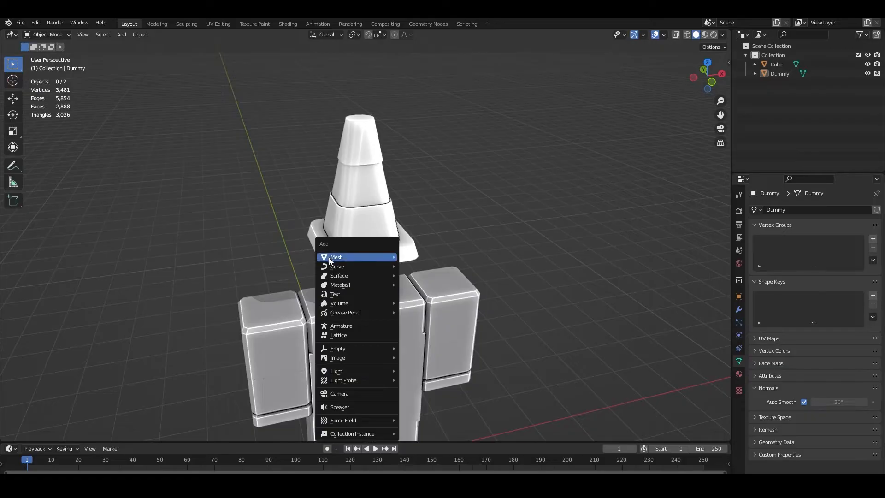
left_click(431, 303)
middle_click_drag(430, 303, 399, 280)
scroll(399, 281, "up", 6)
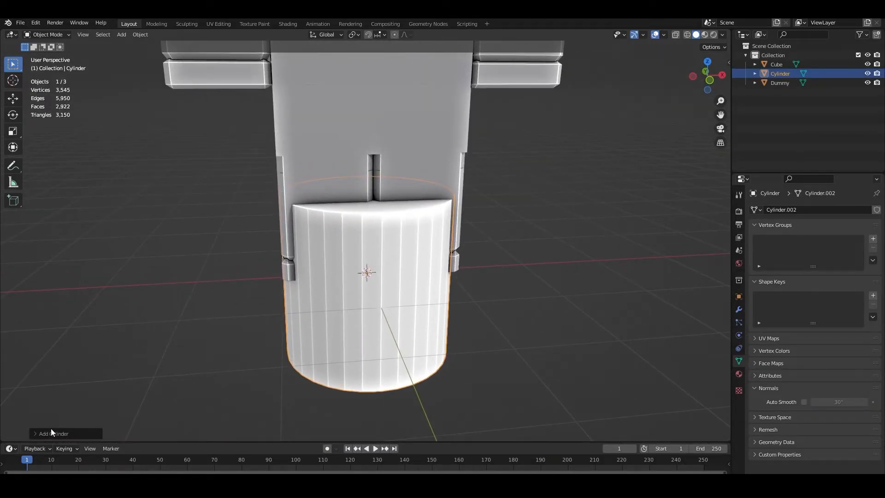
left_click(39, 433)
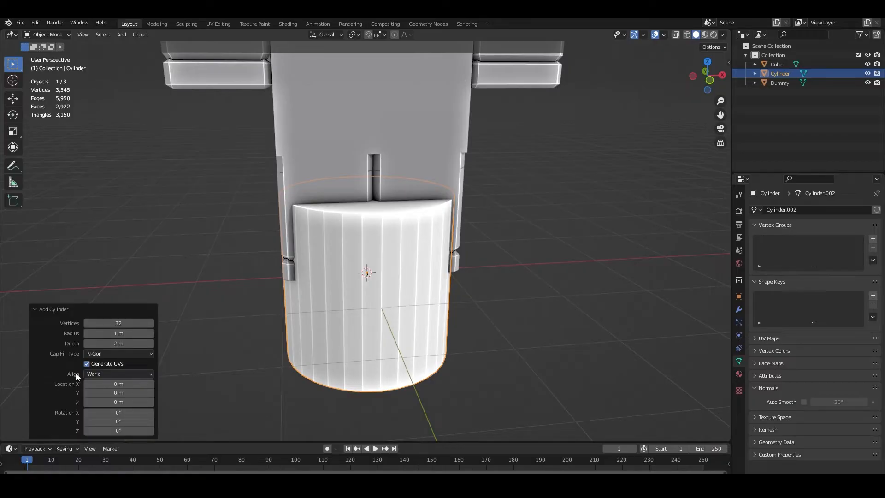
left_click(132, 324)
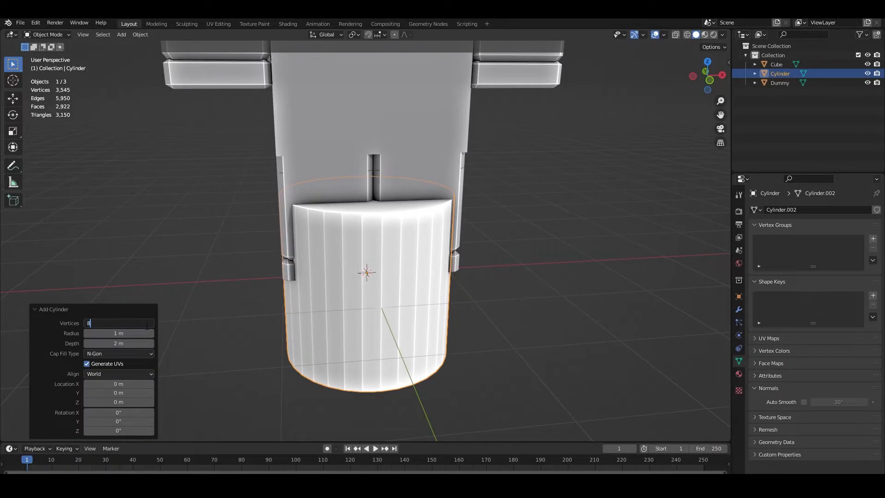
type("8")
key("Return")
Move the cylinder up about 5.54 m along Z in front view, to the height of the hat
middle_click_drag(228, 316, 518, 311)
key("KP_1")
key("g")
key("z")
left_click(429, 128)
scroll(470, 295, "up", 4)
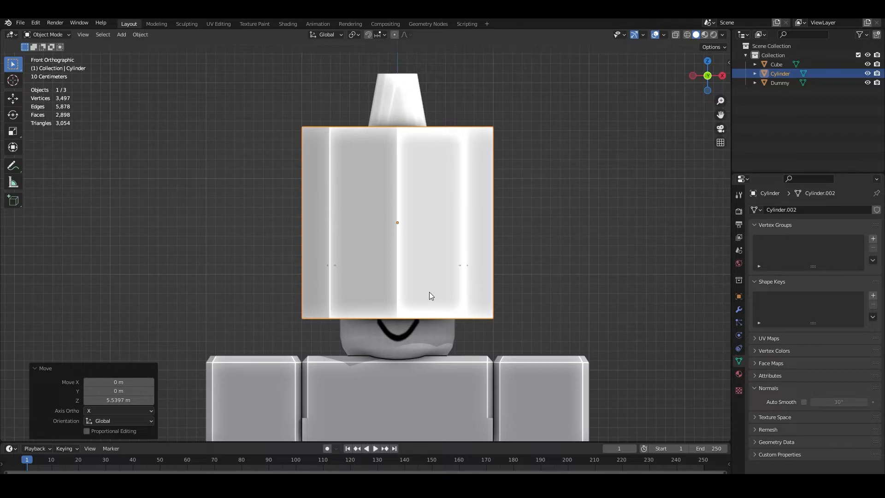
Scale the cylinder down to about 0.05 and place it on the brim's rear corner on the positive X side
key("s")
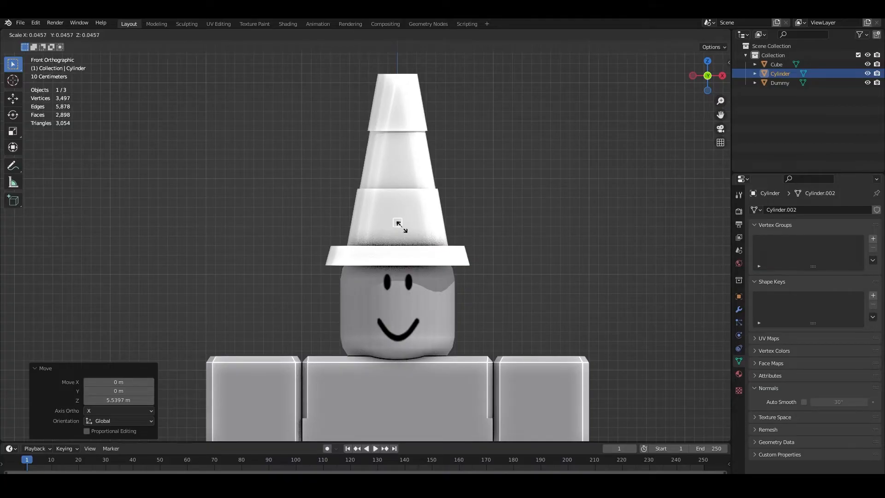
left_click(401, 227)
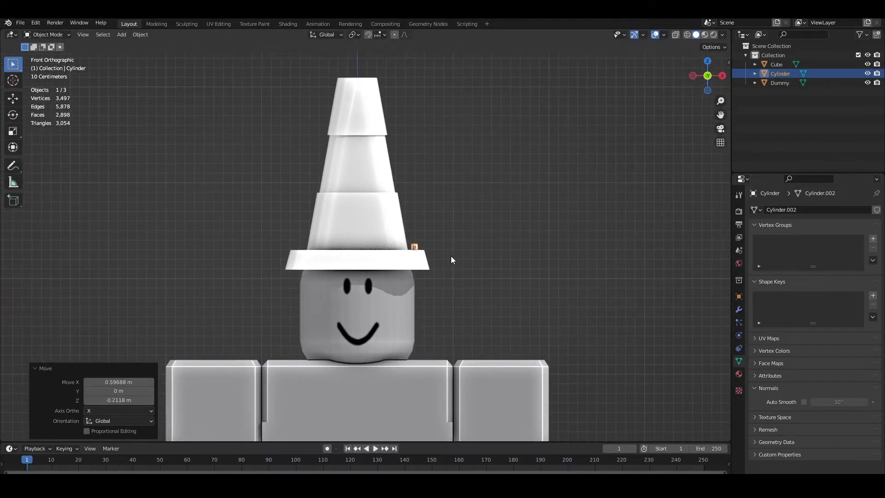
key("KP_7")
key("g")
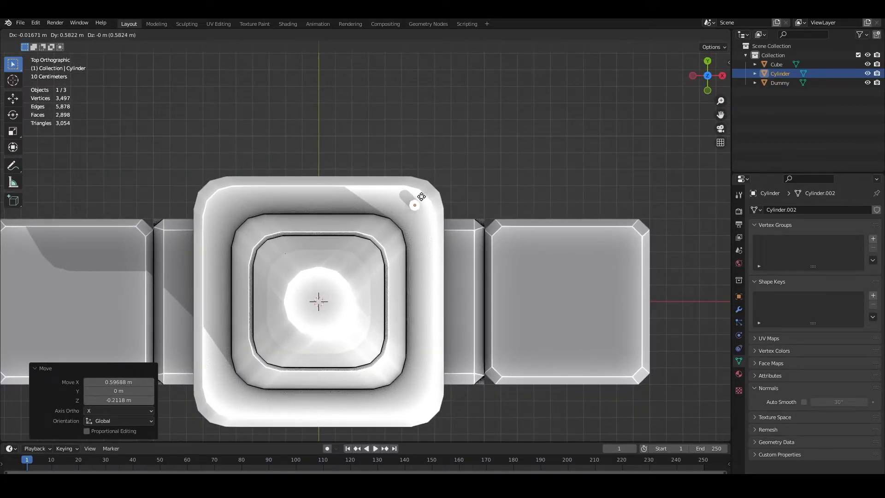
left_click(415, 199)
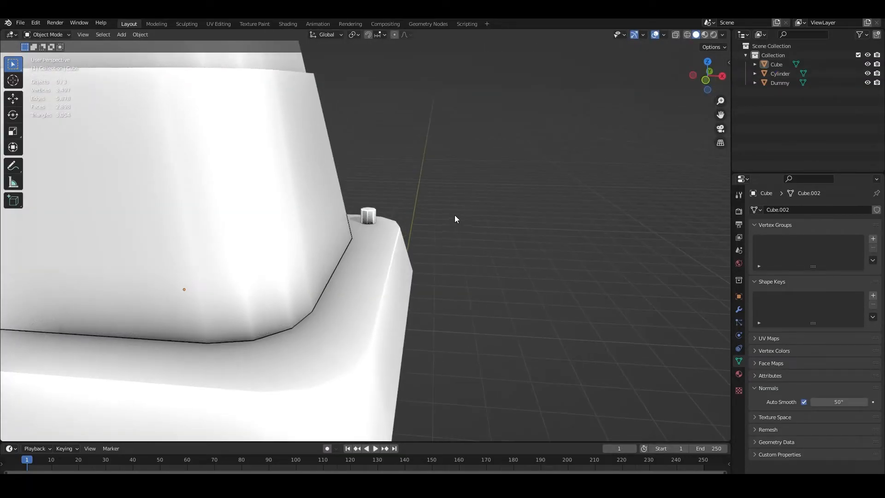
Shade the faces of the small cylinder on the brim smooth
middle_click_drag(455, 220, 395, 216)
left_click(379, 203)
key("Tab")
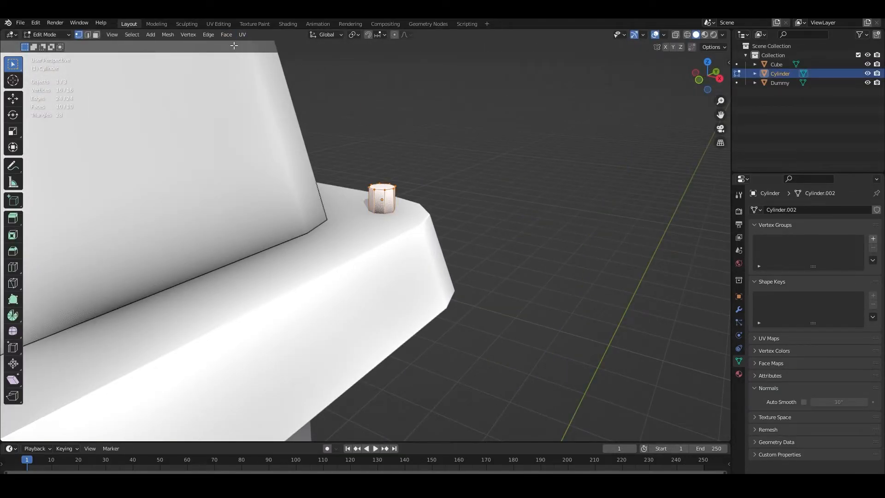
left_click(242, 35)
left_click(276, 203)
left_click(333, 178)
key("Tab")
middle_click_drag(334, 178, 465, 206)
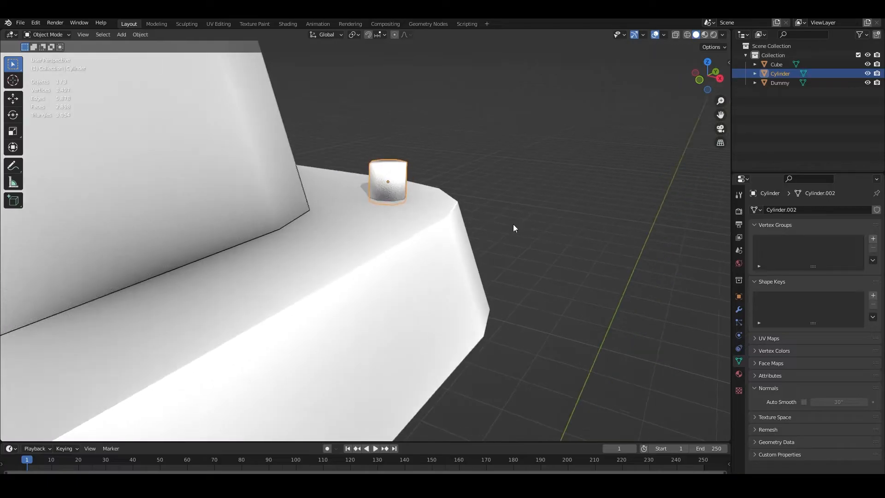
Enable Auto Smooth at 50° on the small cylinder and save the file
left_click(804, 401)
left_click(836, 402)
type("50")
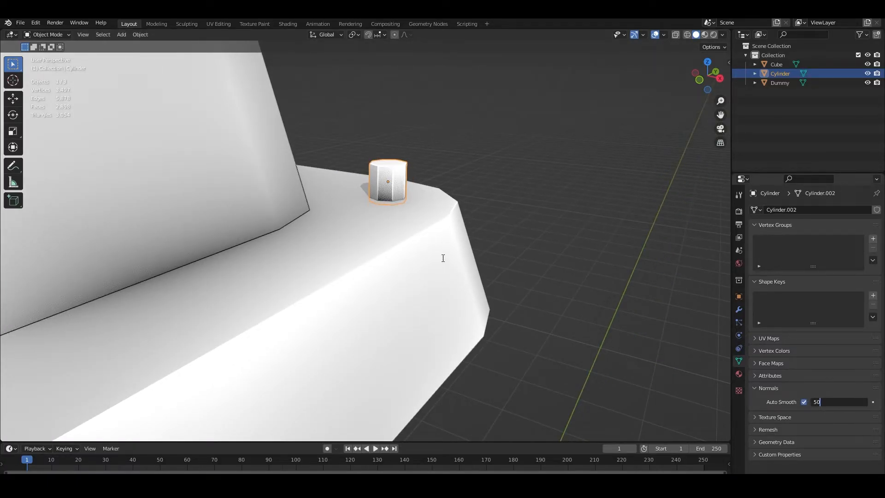
key("Return")
scroll(442, 257, "down", 2)
key("alt+a")
middle_click_drag(442, 258, 324, 275)
scroll(323, 275, "down", 2)
key("ctrl+s")
Bevel the top edge loop of the small cylinder, and return to Object Mode
left_click(377, 255)
key("alt+a")
middle_click_drag(377, 255, 502, 237)
scroll(389, 198, "up", 2)
left_click(389, 198)
key("Tab")
scroll(415, 177, "up", 2)
middle_click_drag(415, 177, 382, 251, "shift")
left_click(385, 251, "alt")
key("i")
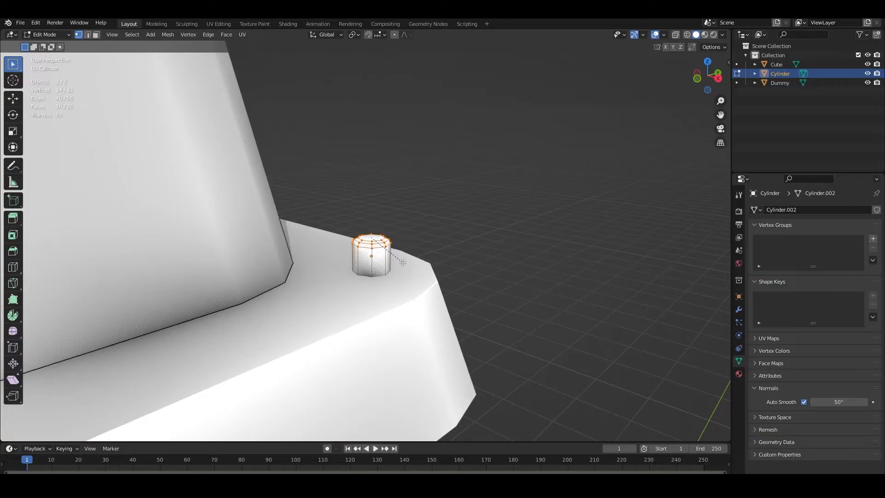
left_click(403, 263)
key("Tab")
Examine the bevelled cylinder on the hat's brim from near and far
scroll(402, 266, "down", 10)
left_click(389, 271)
middle_click_drag(342, 271, 424, 286)
left_click(374, 270)
left_click(401, 270)
scroll(401, 270, "up", 4)
scroll(400, 267, "down", 1)
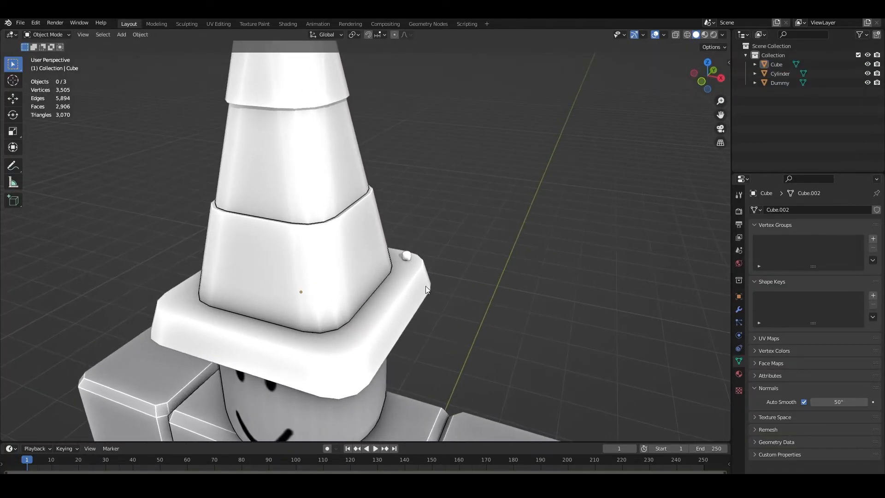
scroll(409, 253, "down", 5)
middle_click_drag(408, 254, 377, 233)
scroll(449, 230, "up", 3)
scroll(382, 235, "down", 1)
Try to duplicate the cylinder onto the brim's other three corners in top view
left_click(459, 261)
middle_click_drag(459, 262, 488, 286)
key("KP_7")
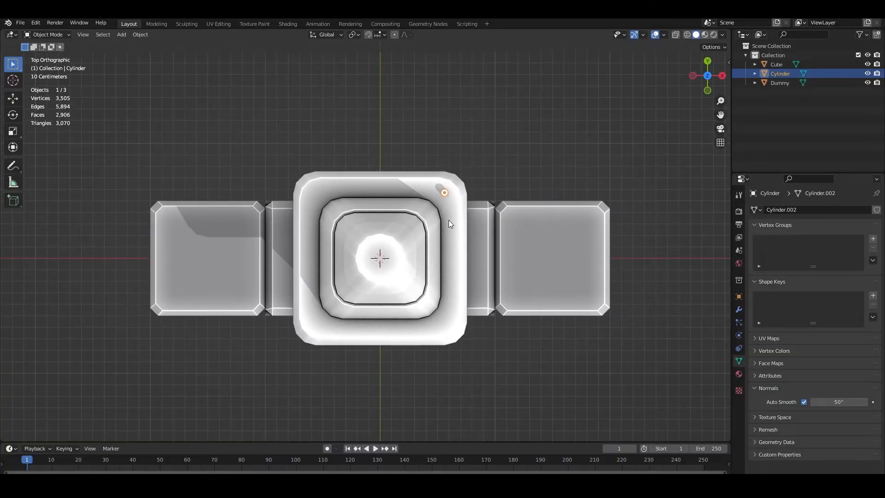
key("shift+d")
left_click(301, 210)
key("shift+d")
left_click(325, 344)
key("shift+d")
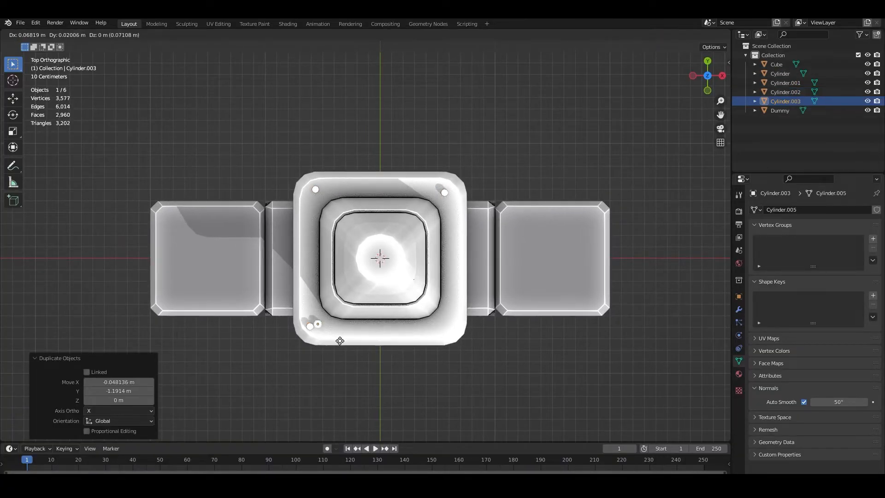
left_click(459, 343)
key("ctrl+z")
key("ctrl+z")
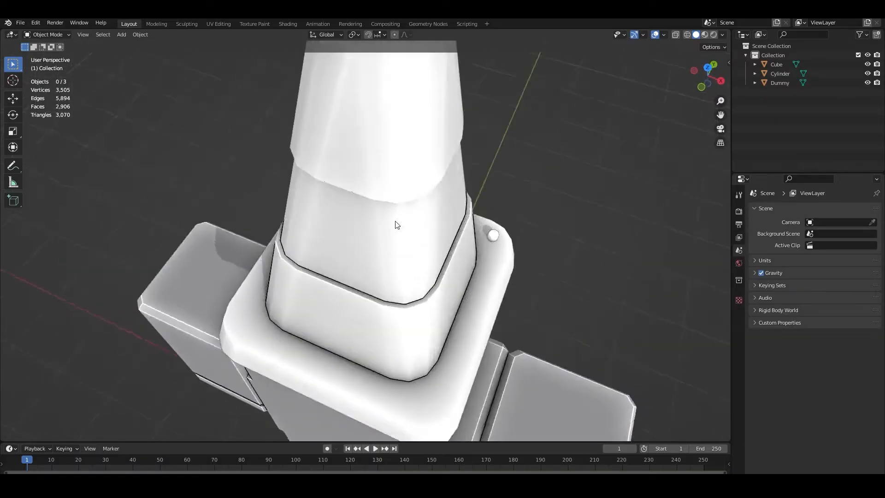
Add a Mirror modifier to the small cylinder on the brim
mouse_move(396, 225)
middle_mouse_down()
mouse_move(482, 276)
mouse_move(400, 215)
middle_mouse_up()
scroll(425, 173, "up", 6)
left_click(438, 195)
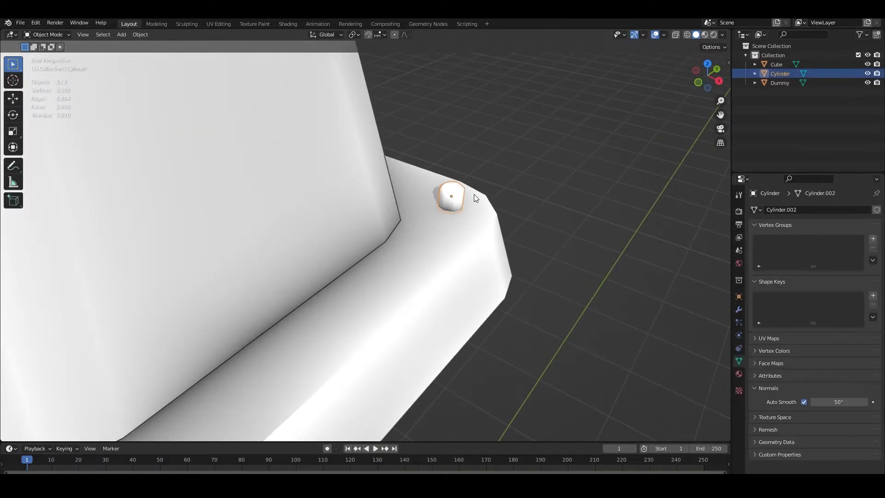
middle_click_drag(482, 203, 530, 221)
left_click(738, 309)
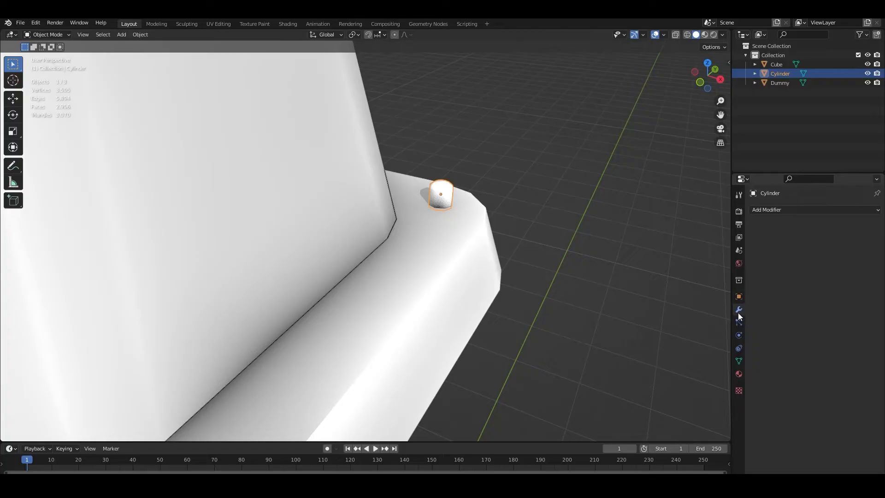
left_click(772, 210)
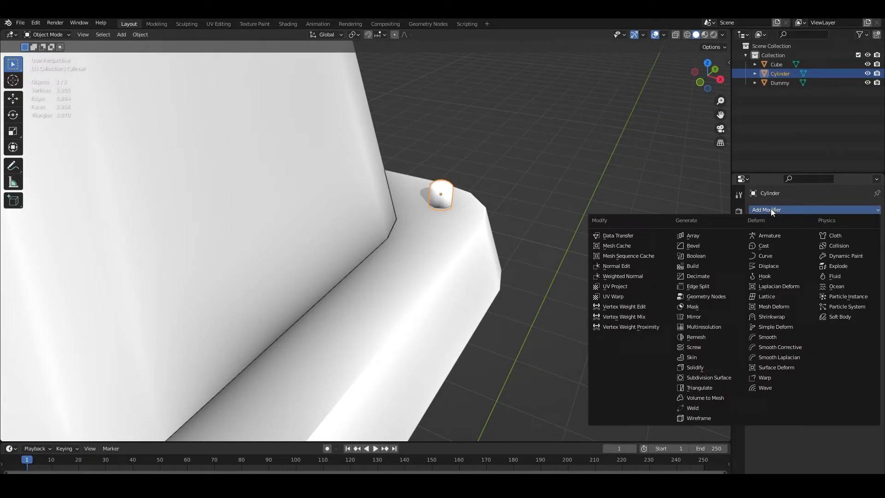
left_click(695, 313)
Examine the cylinder with its Mirror modifier and the position of the hat's origin
scroll(563, 233, "down", 5)
middle_click_drag(562, 233, 330, 237)
scroll(342, 230, "up", 5)
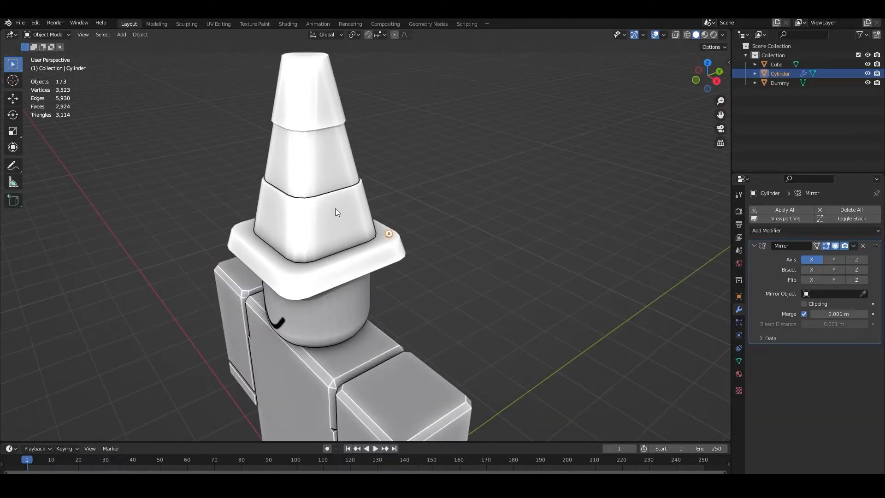
left_click(335, 208)
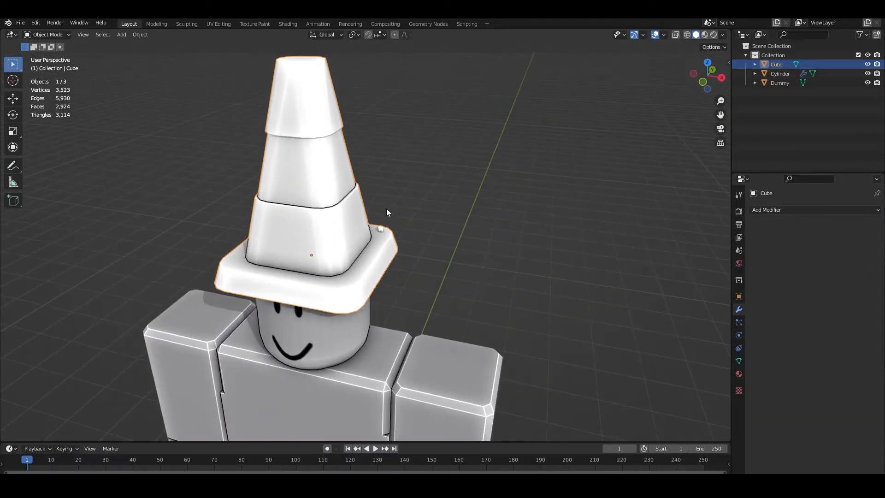
middle_click_drag(387, 208, 480, 185, "shift")
scroll(413, 232, "up", 1)
scroll(441, 212, "up", 2)
middle_click_drag(412, 231, 379, 239)
scroll(398, 221, "up", 3)
scroll(429, 217, "down", 7)
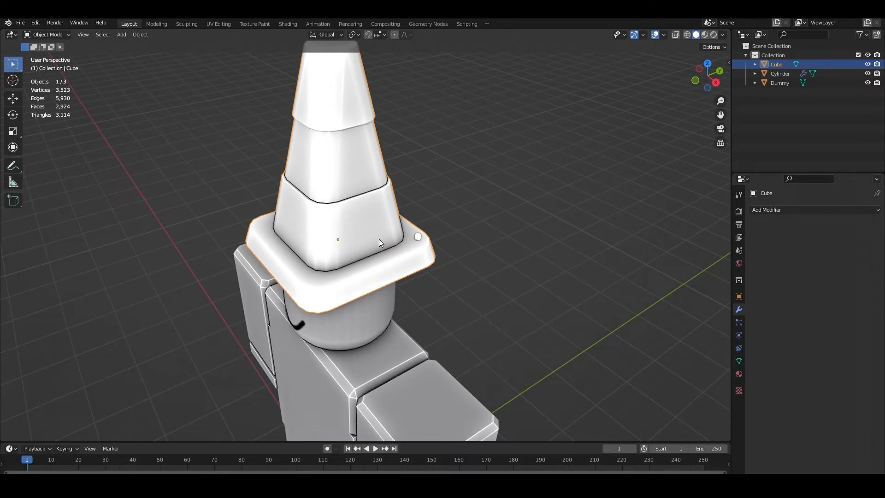
scroll(378, 239, "up", 4)
Set the cone hat (Cube) as the Mirror Object of the cylinder's Mirror modifier
left_click(483, 230)
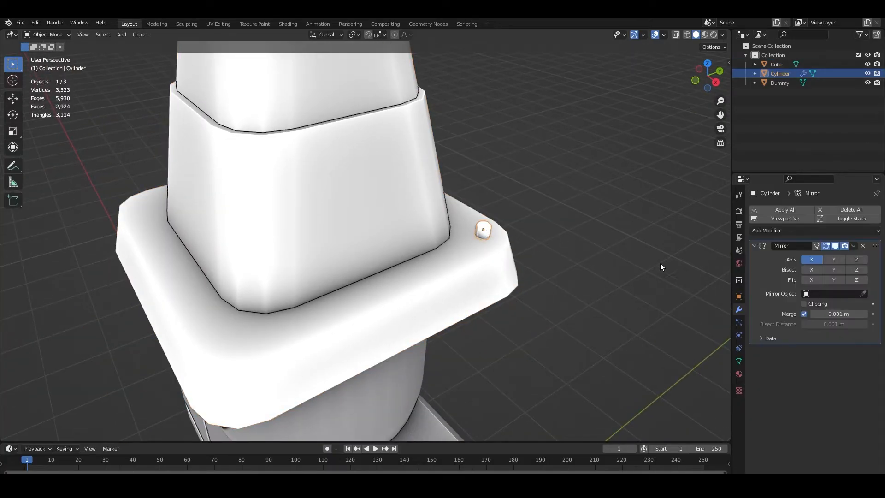
scroll(479, 240, "up", 4)
middle_click_drag(530, 219, 420, 225)
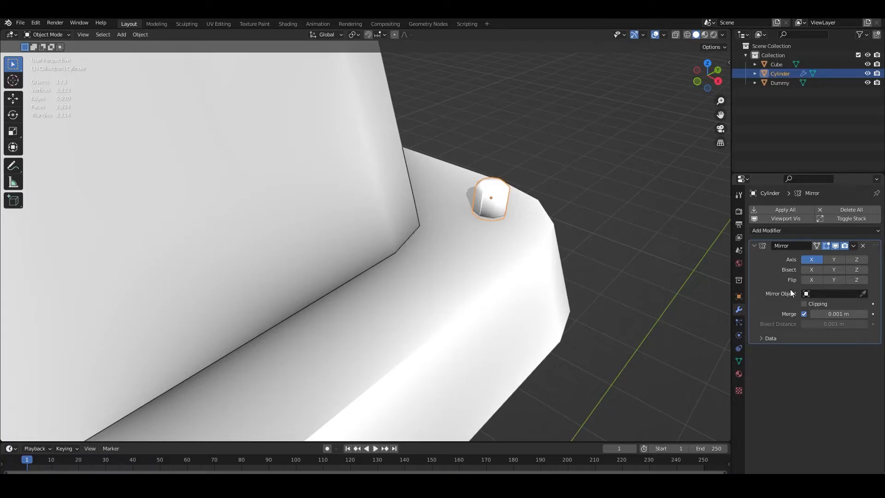
left_click(862, 293)
left_click(321, 178)
scroll(323, 178, "down", 6)
middle_click_drag(324, 178, 330, 218)
scroll(330, 218, "up", 2)
middle_click_drag(546, 205, 492, 212, "shift")
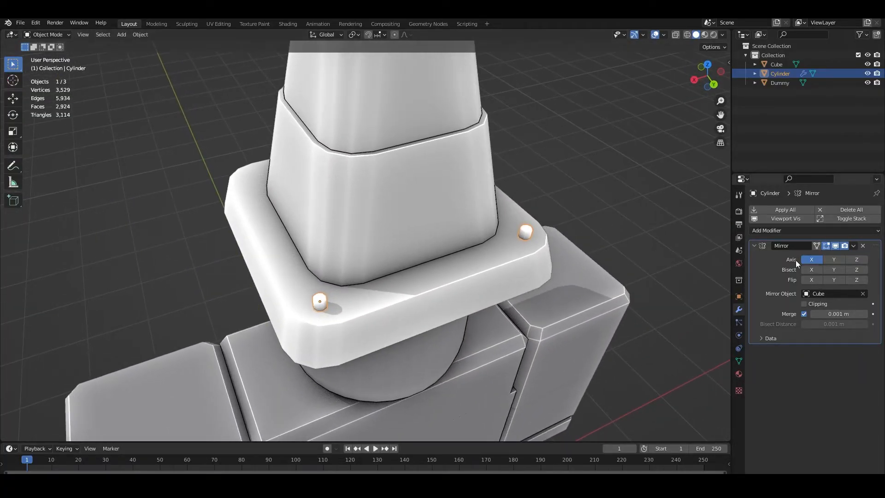
Enable the Y axis in the cylinder's Mirror modifier in addition to X
middle_click_drag(425, 267, 435, 288)
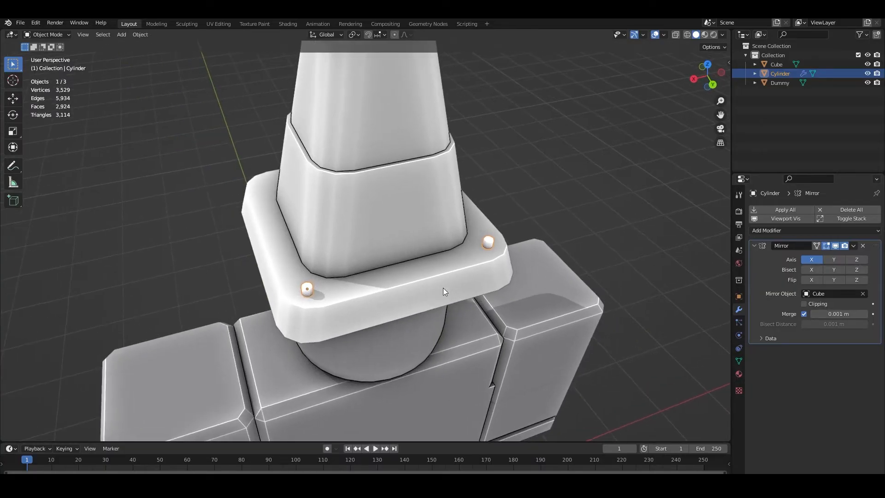
scroll(497, 261, "up", 2)
middle_click_drag(496, 260, 615, 259)
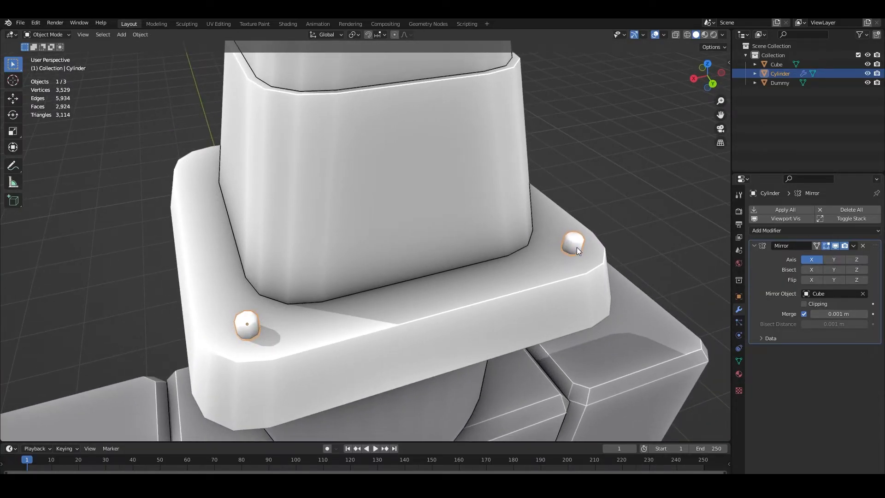
scroll(577, 242, "down", 2)
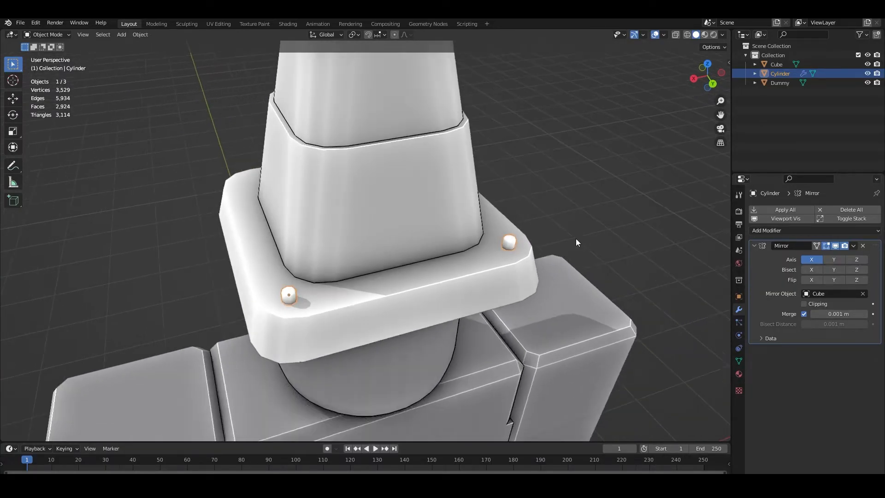
left_click(833, 259)
Examine the mirrored cylinders on the brim's corners from several angles
scroll(585, 208, "down", 5)
left_click(572, 205)
middle_click_drag(571, 205, 306, 203)
scroll(530, 226, "up", 2)
left_click(510, 230)
key("alt+a")
scroll(390, 212, "down", 3)
scroll(403, 220, "up", 2)
scroll(317, 200, "down", 3)
left_click(352, 269)
key("alt+a")
scroll(369, 263, "up", 1)
mouse_move(382, 256)
middle_mouse_down()
mouse_move(397, 229)
mouse_move(407, 270)
mouse_move(389, 298)
mouse_move(376, 282)
mouse_move(375, 253)
middle_mouse_up()
scroll(407, 270, "up", 1)
scroll(356, 222, "up", 6)
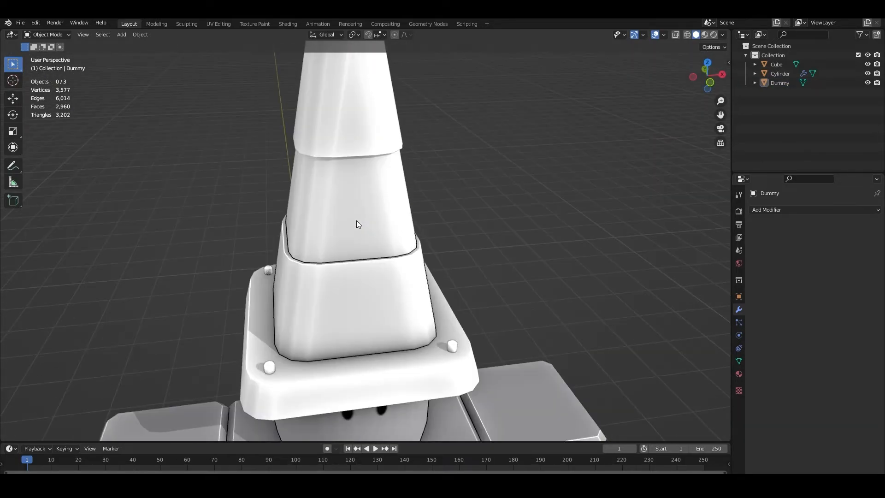
Inset the cone's top face by about 0.05 m in Edit Mode
middle_click_drag(356, 174, 370, 270, "shift")
scroll(388, 314, "up", 3)
scroll(436, 317, "down", 3)
left_click(369, 270)
key("Tab")
scroll(384, 275, "up", 1)
left_click(391, 305, "alt")
middle_click_drag(420, 292, 408, 285)
key("i")
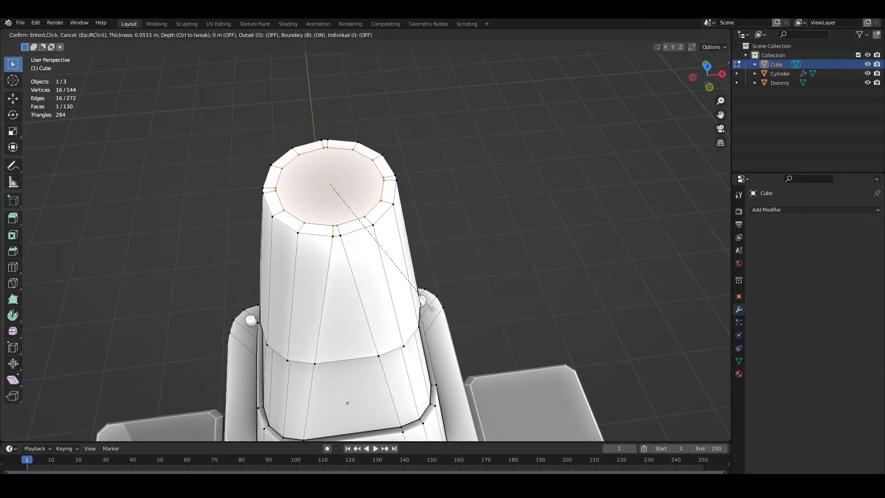
left_click(431, 309)
Extrude the inset top face down into the cone to form a hole
scroll(403, 198, "down", 3)
middle_click_drag(399, 184, 393, 158)
key("e")
left_click(393, 198)
key("Tab")
Narrow the hole in the cone's tip by scaling it to about 0.74 in X and Y, with Z locked
scroll(379, 240, "down", 4)
left_click(388, 239)
middle_click_drag(388, 241, 347, 235)
left_click(353, 263)
scroll(351, 265, "up", 2)
scroll(333, 259, "up", 1)
key("Tab")
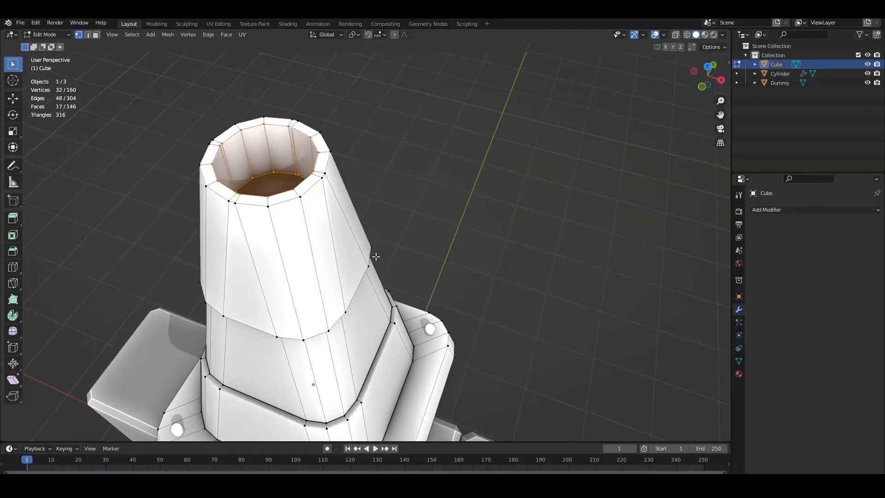
key("s")
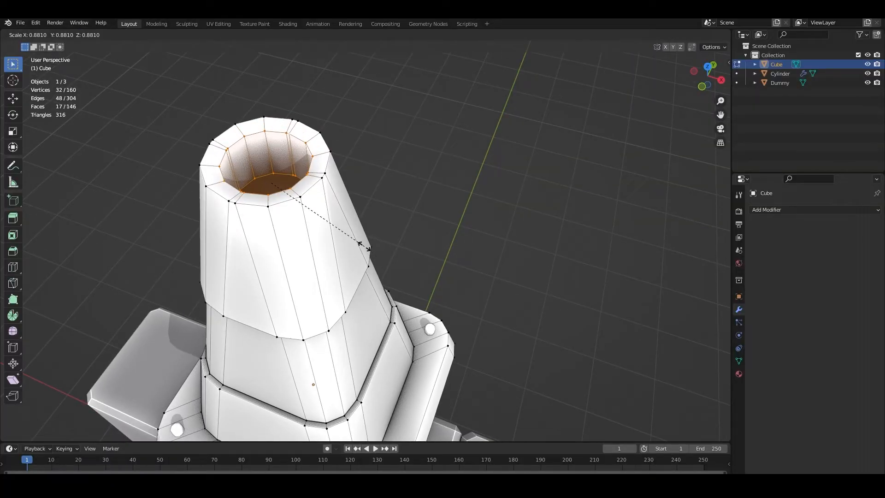
key("shift+z")
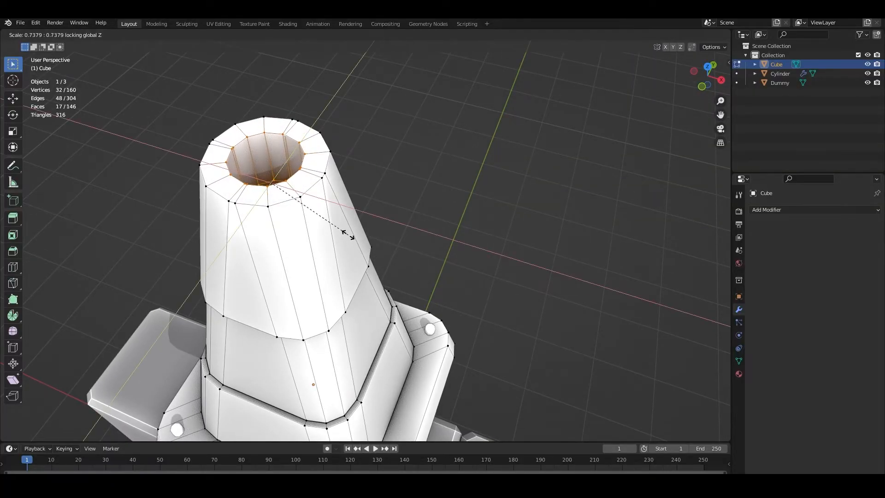
left_click(348, 235)
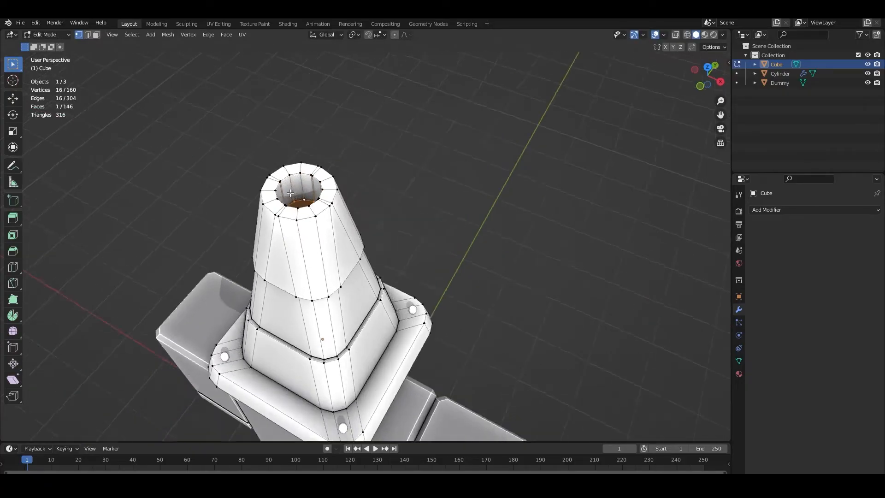
Move the hole's bottom face down along Z in X-ray front view and rescale it
scroll(209, 185, "up", 2)
key("KP_1")
key("alt+z")
key("g")
key("z")
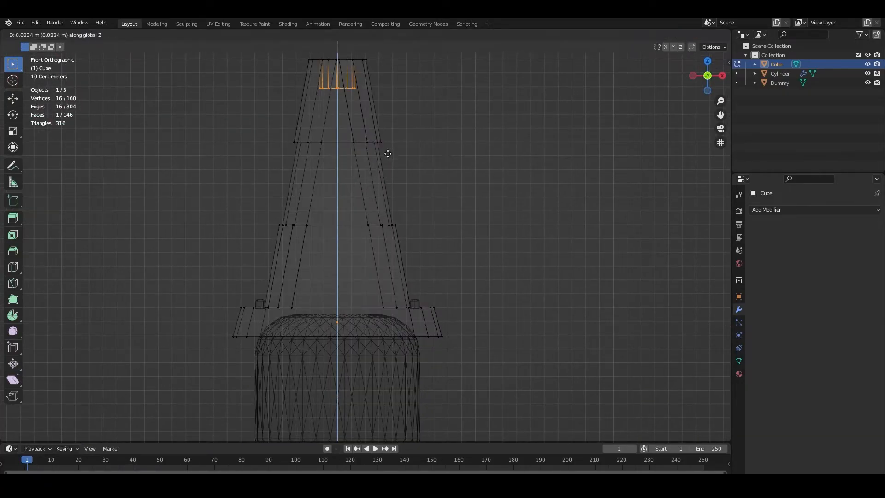
left_click(419, 337)
key("s")
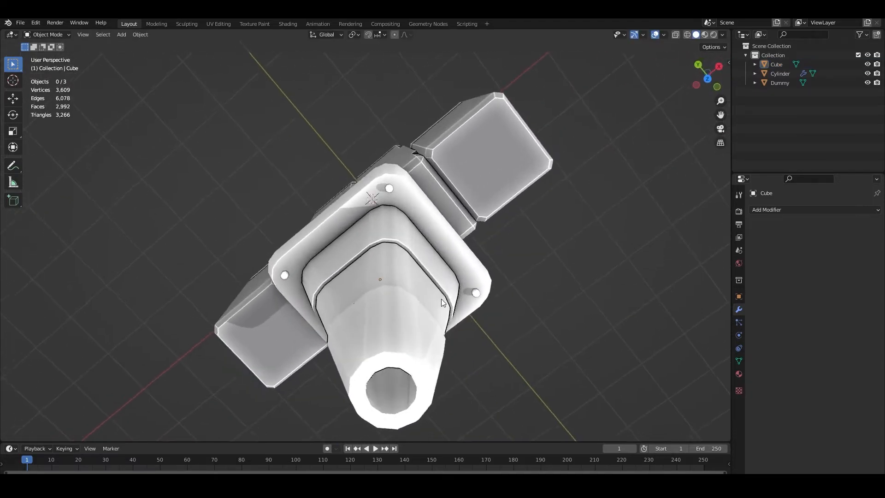
Examine the hollow cone hat on the dummy in Object Mode, from above and from the front
middle_click_drag(441, 298, 357, 192)
left_click(419, 314)
key("alt+a")
scroll(419, 314, "up", 3)
mouse_move(413, 260)
middle_mouse_down()
mouse_move(361, 291)
mouse_move(376, 250)
mouse_move(393, 239)
mouse_move(415, 267)
middle_mouse_up()
scroll(394, 231, "up", 1)
scroll(418, 290, "up", 2)
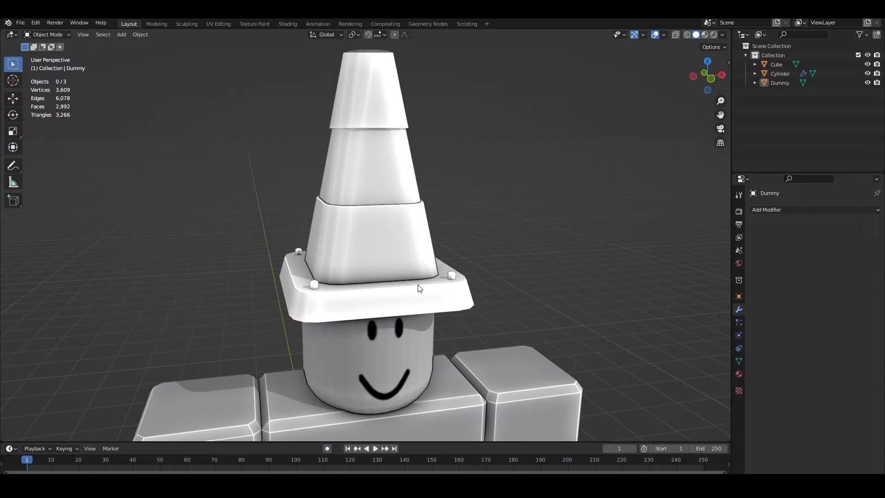
scroll(436, 276, "down", 4)
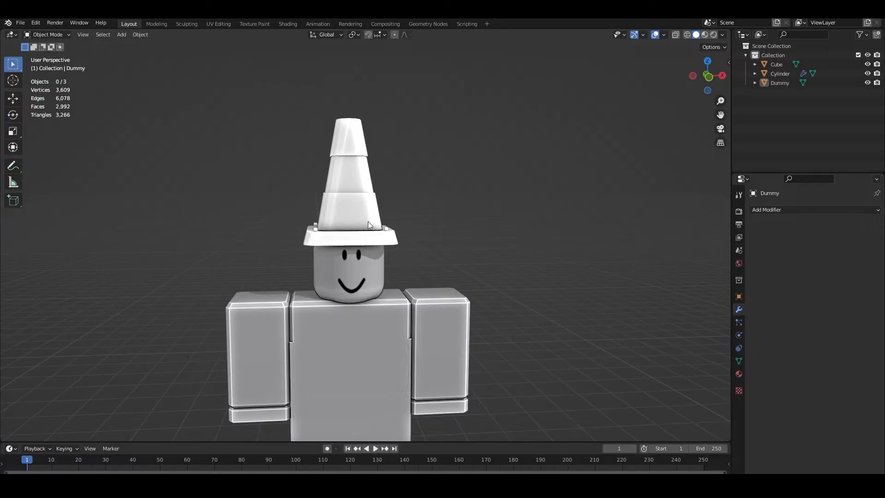
left_click(351, 151)
middle_click_drag(372, 225, 373, 251)
Try moving the mirrored cylinder away from its place on the brim, and undo the move
scroll(374, 244, "up", 2)
left_click(385, 215)
key("g")
left_click(509, 165)
middle_click_drag(510, 165, 370, 163)
key("ctrl+z")
Select the cone hat and its cylinders together, leaving the dummy out of the selection
scroll(468, 164, "down", 3)
scroll(395, 198, "up", 7)
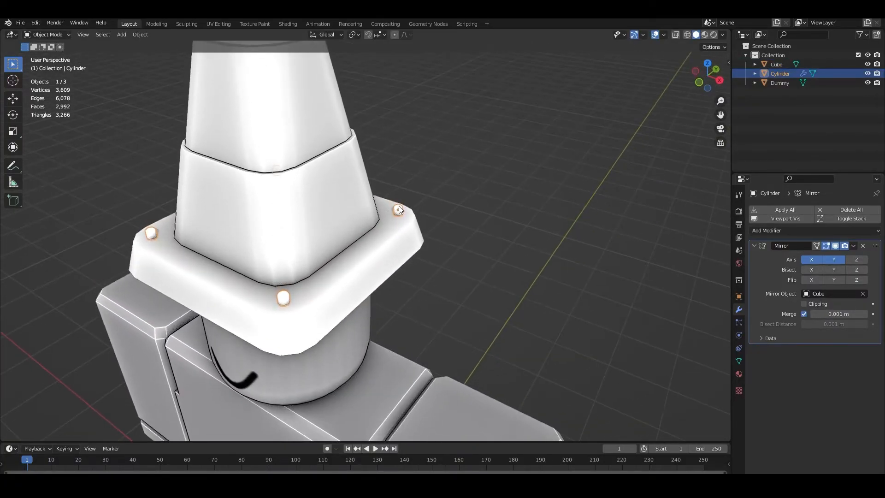
scroll(416, 146, "down", 6)
middle_click_drag(419, 145, 447, 124)
left_click_drag(243, 101, 549, 411)
left_click(358, 280, "shift")
scroll(410, 213, "up", 4)
middle_click_drag(410, 214, 424, 223)
scroll(352, 179, "down", 2)
scroll(337, 153, "up", 2)
middle_click_drag(336, 153, 352, 172)
middle_click_drag(421, 231, 402, 213)
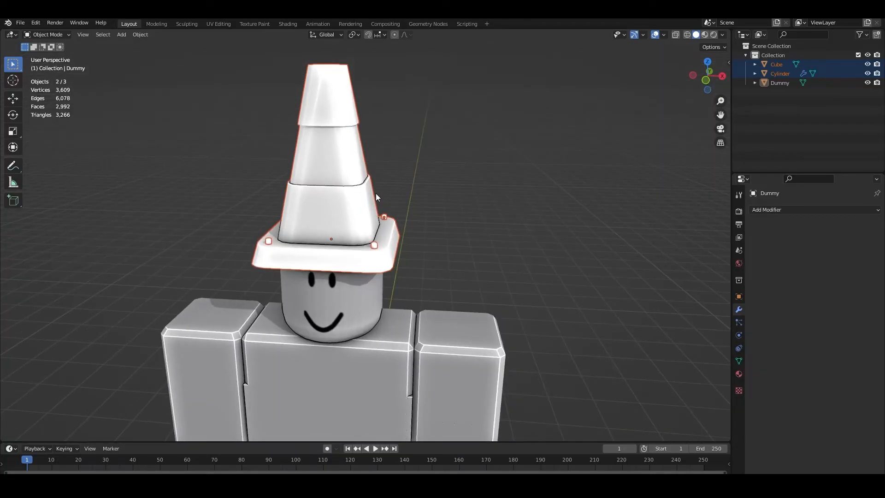
Make the cone hat the active object while keeping the brim cylinders selected with it
middle_click_drag(350, 124, 390, 182, "shift")
scroll(378, 144, "up", 2)
middle_click_drag(386, 129, 397, 143)
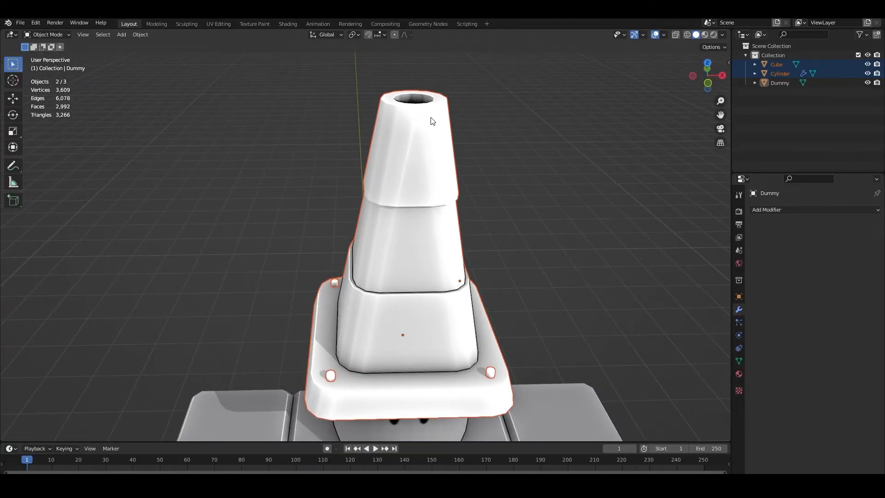
left_click(387, 110)
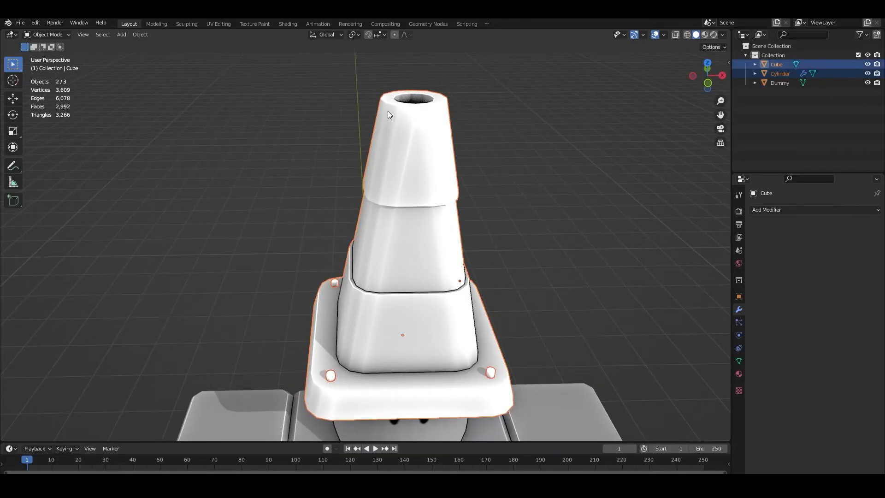
Convert the selected cone hat and mirrored cylinders to mesh
scroll(396, 122, "up", 3)
middle_click_drag(405, 134, 414, 122)
middle_click_drag(385, 209, 374, 181)
scroll(374, 181, "down", 3)
scroll(372, 231, "up", 1)
middle_click_drag(373, 241, 318, 175)
scroll(408, 198, "down", 2)
middle_click_drag(405, 207, 403, 206)
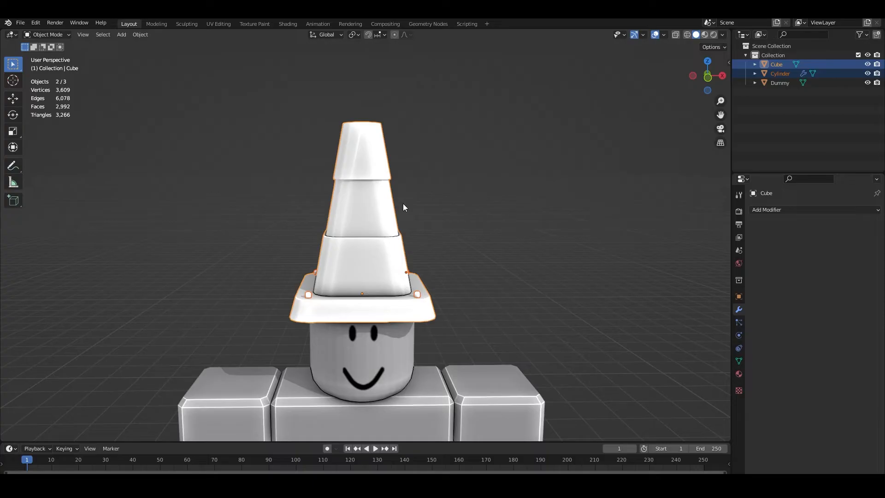
key("alt+c")
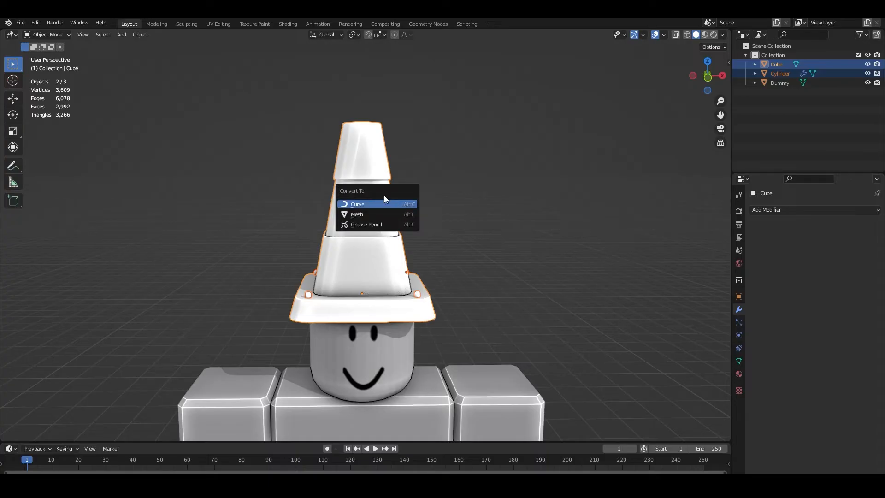
left_click(358, 215)
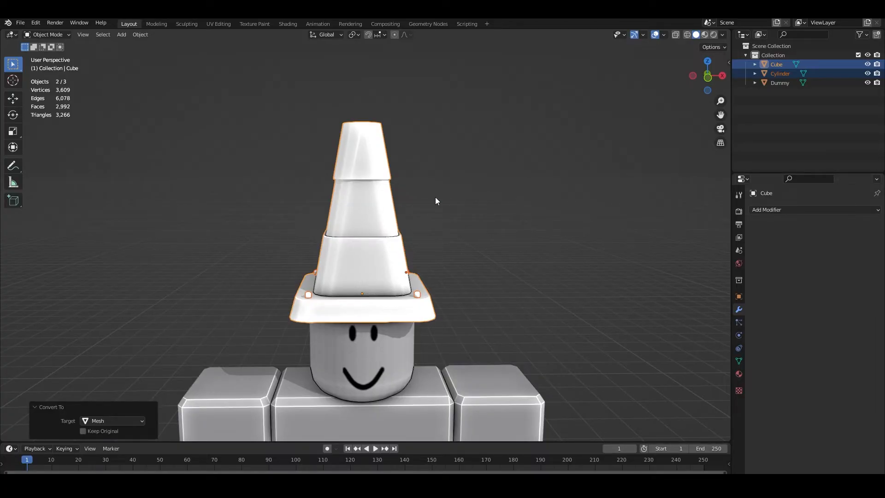
Join the cone and cylinders into one object and test that they move together, cancelling the move
key("ctrl+j")
scroll(435, 200, "down", 4)
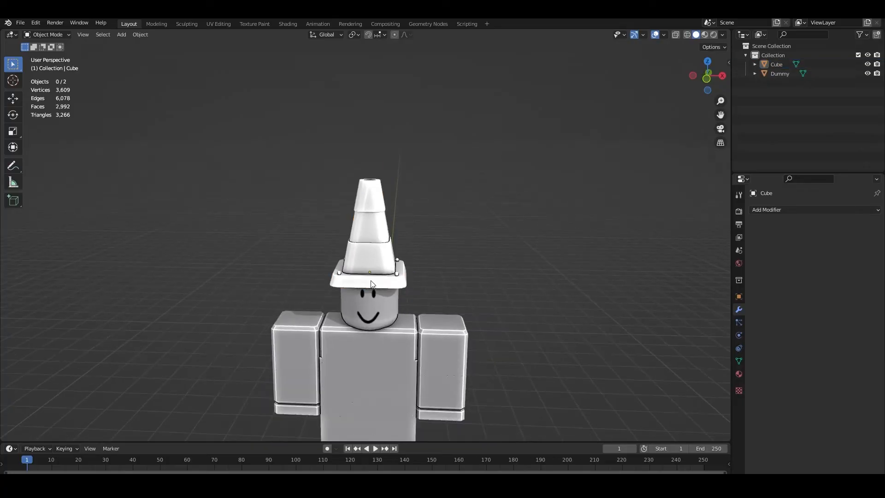
key("g")
key("Escape")
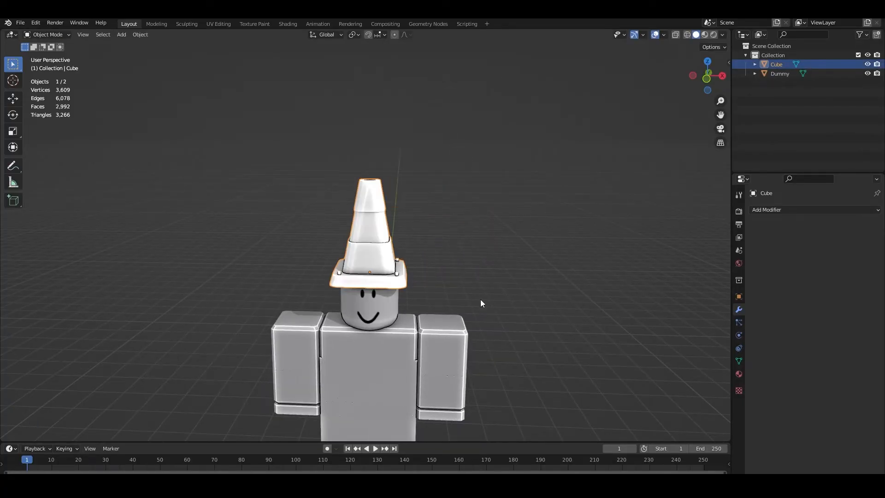
Create a new material on the joined hat and name it Traffic Cone Texture
left_click(739, 374)
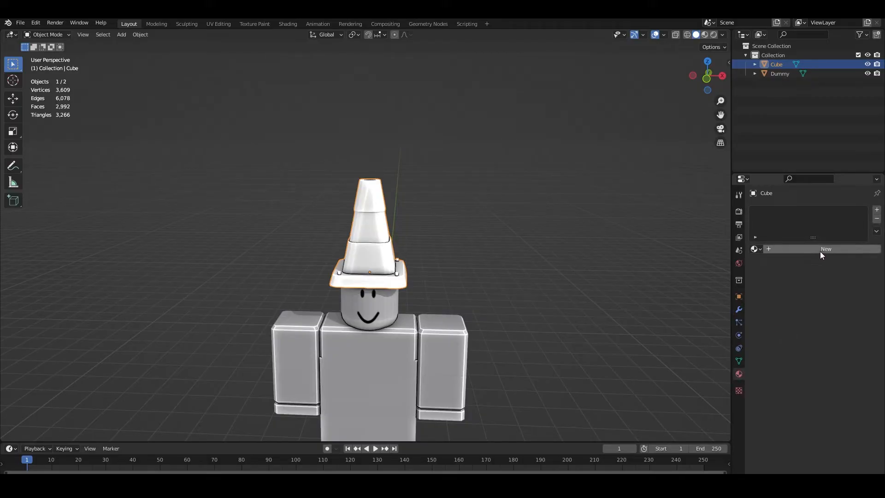
left_click(804, 249)
left_click(803, 249)
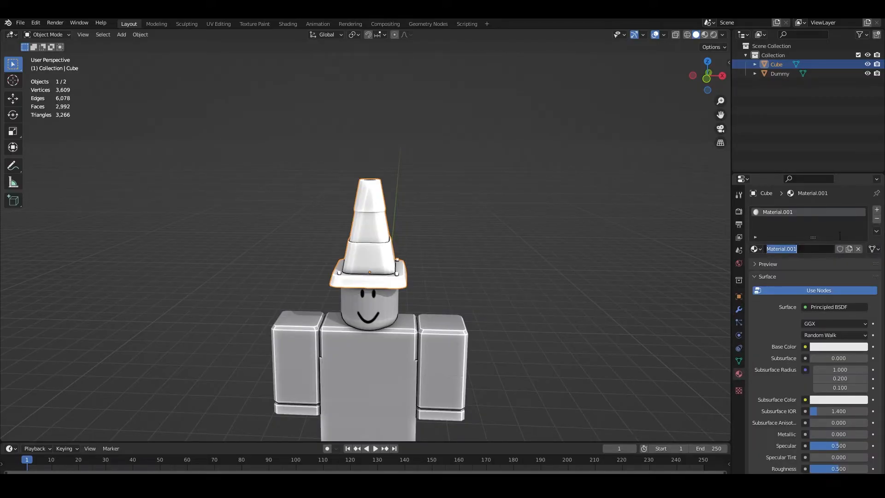
type("Traffic Cone Texture")
key("Return")
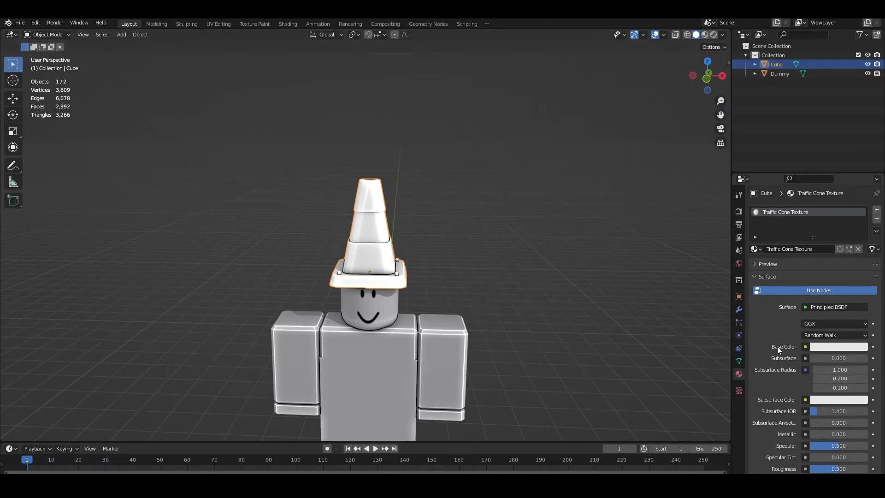
Give the material's base color an image texture and load imphenzia colour pallete.png
left_click(805, 347)
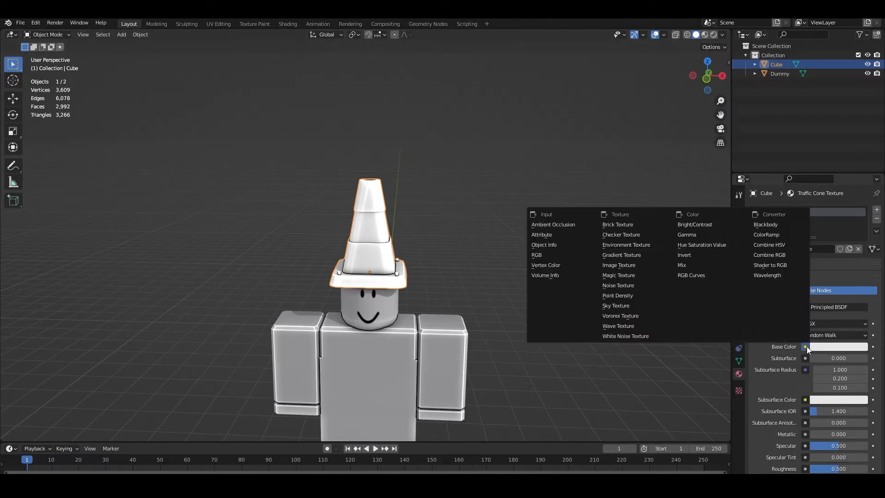
left_click(618, 266)
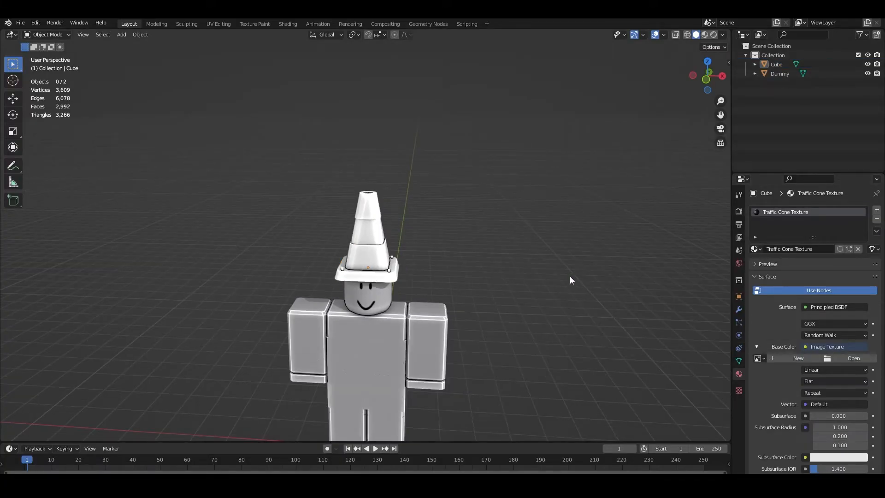
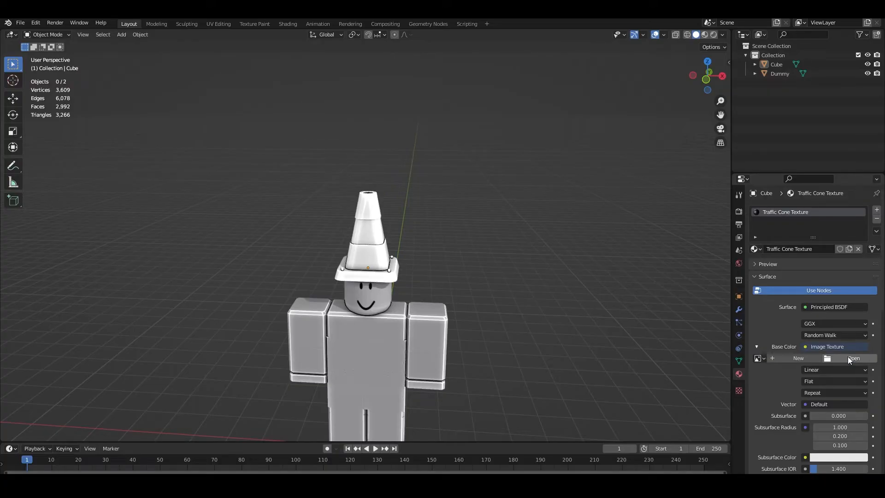
left_click(847, 357)
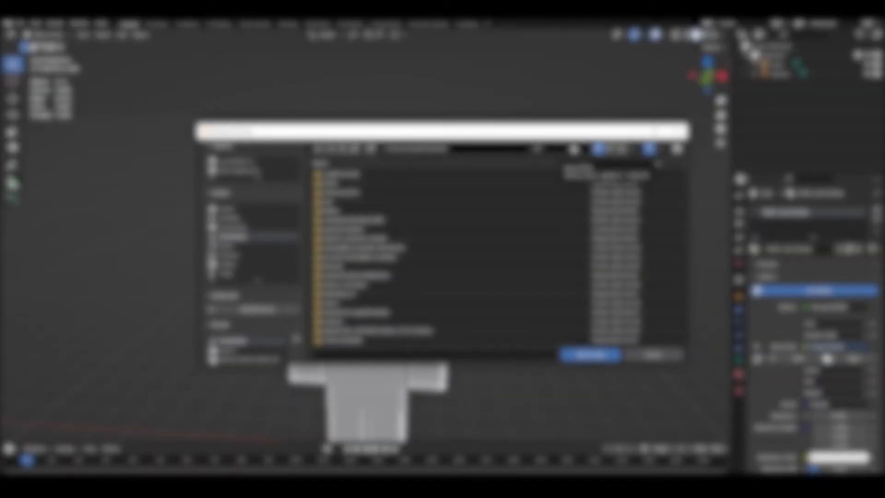
left_click(573, 149)
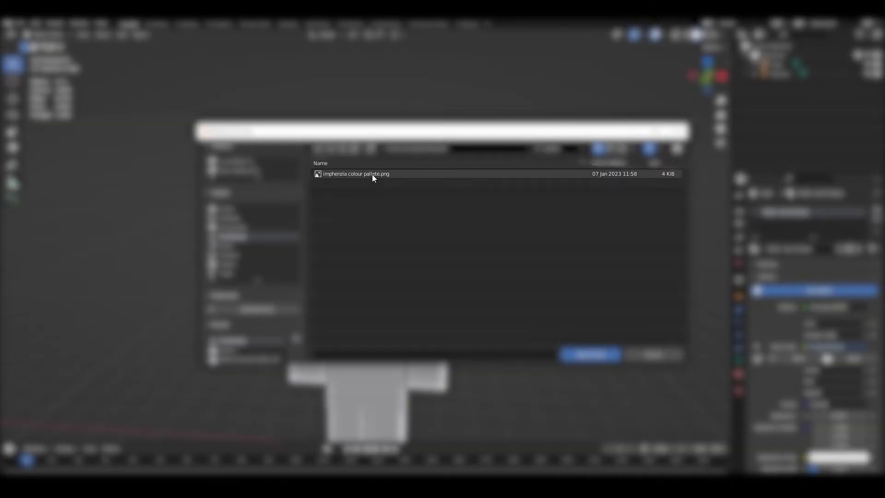
left_click(371, 174)
left_click(592, 354)
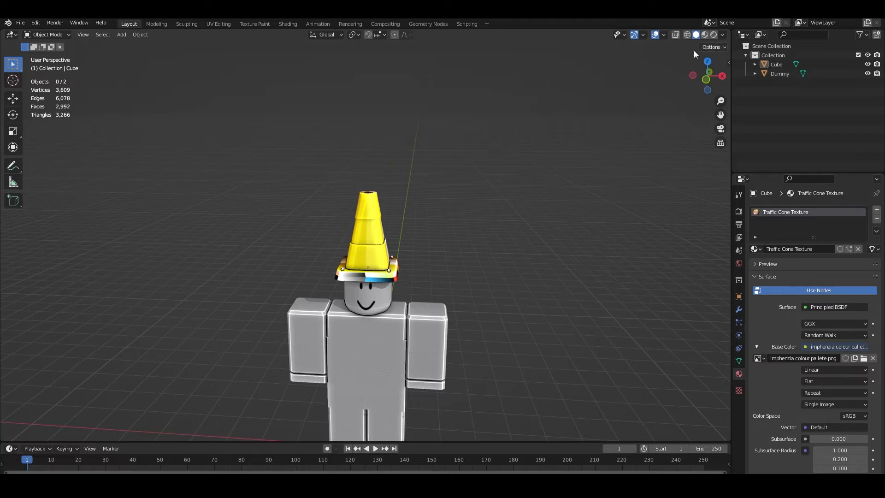
Try studio lighting with material color in the viewport shading, and return to flat lighting with texture color
middle_click_drag(597, 168, 606, 168)
left_click(722, 35)
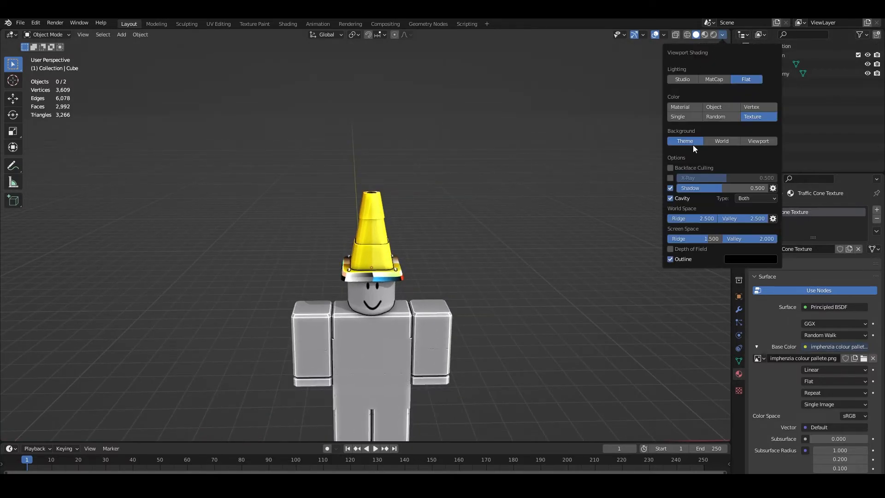
left_click(686, 107)
left_click(682, 81)
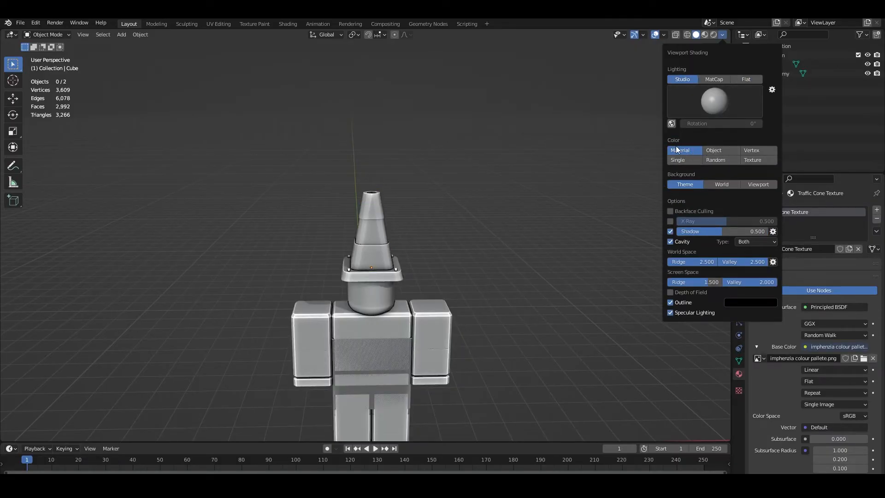
left_click(744, 81)
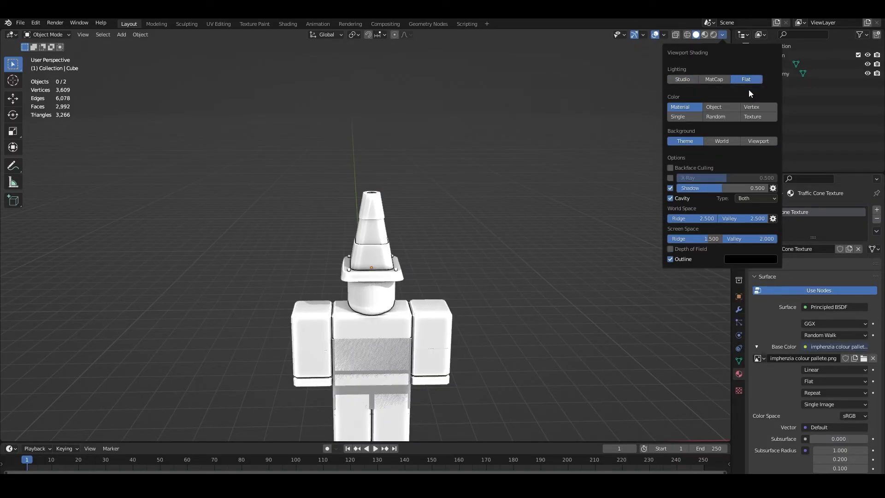
left_click(753, 116)
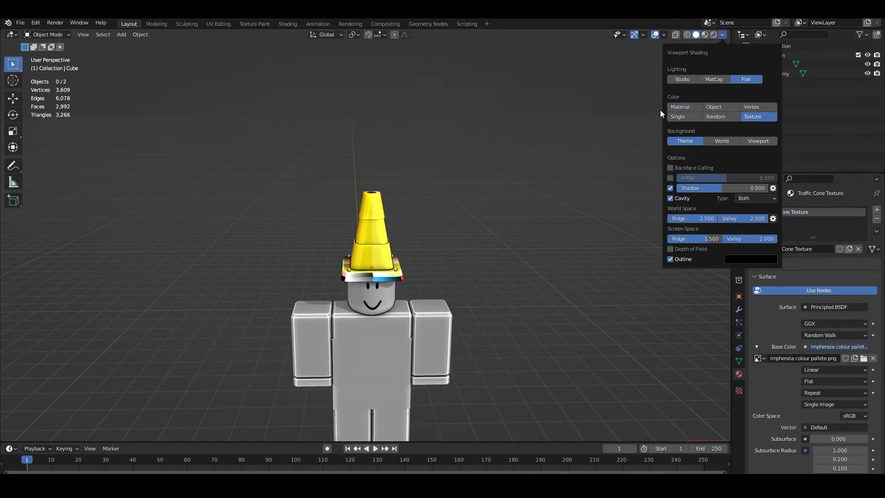
Preview the textured hat in Material Preview shading from several angles, and switch back to solid shading
scroll(428, 272, "up", 2)
middle_click_drag(440, 302, 446, 302)
middle_click_drag(446, 302, 453, 244, "shift")
left_click(704, 35)
mouse_move(684, 65)
middle_mouse_down()
mouse_move(600, 167)
mouse_move(656, 146)
middle_mouse_up()
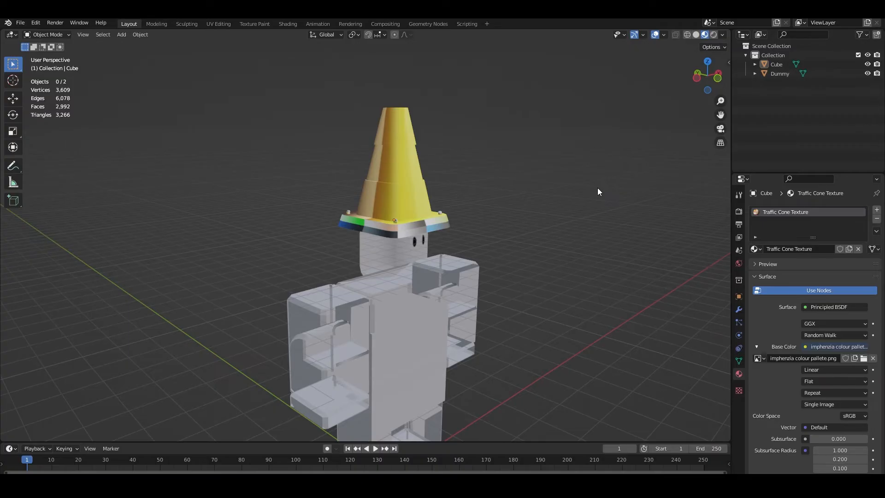
middle_click_drag(598, 187, 558, 215)
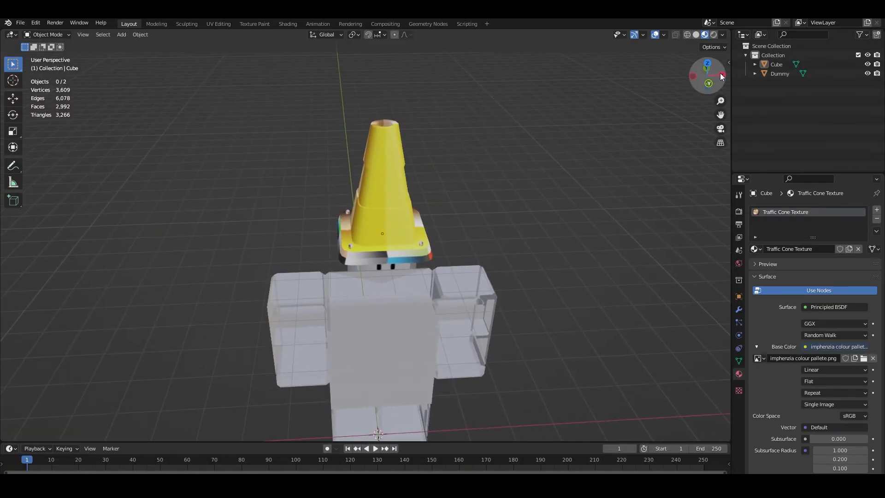
left_click(695, 34)
scroll(434, 212, "up", 2)
mouse_move(434, 212)
middle_mouse_down()
mouse_move(441, 200)
mouse_move(433, 188)
middle_mouse_up()
scroll(433, 189, "down", 2)
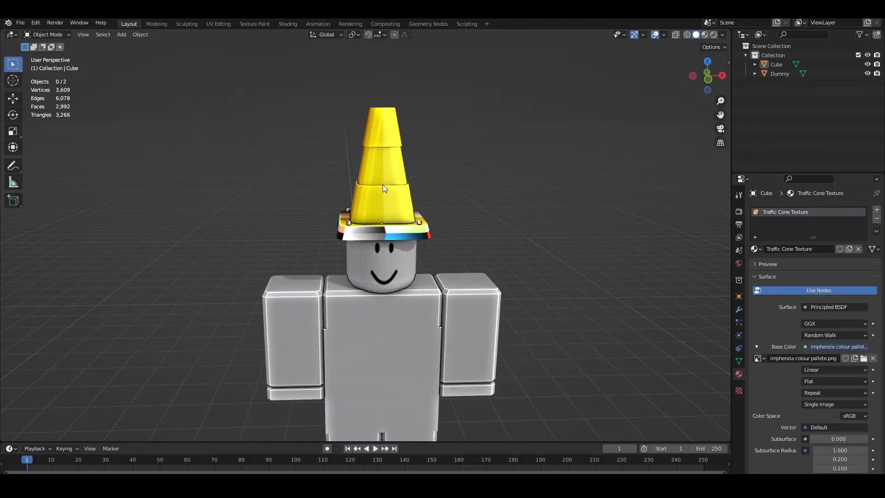
Select the cone hat and open it in the UV Editing workspace
middle_click_drag(344, 169, 359, 165)
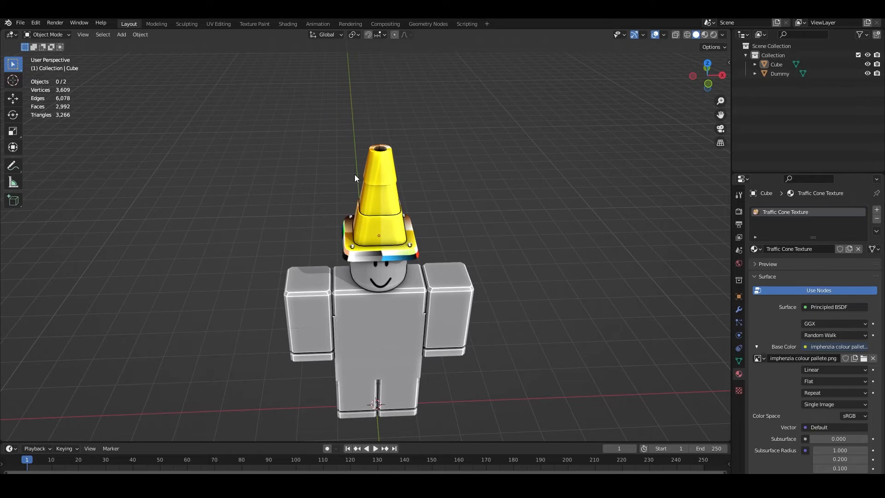
scroll(375, 178, "up", 3)
scroll(436, 258, "down", 1)
middle_click_drag(438, 267, 442, 231)
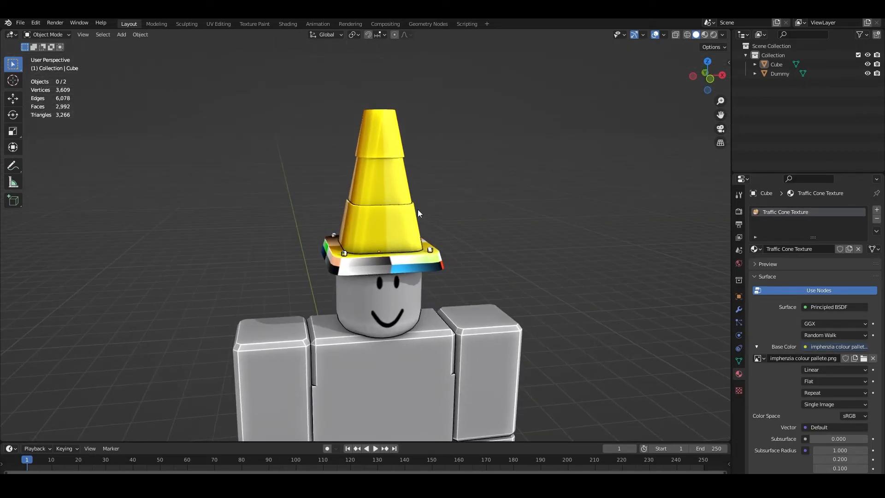
left_click(381, 157)
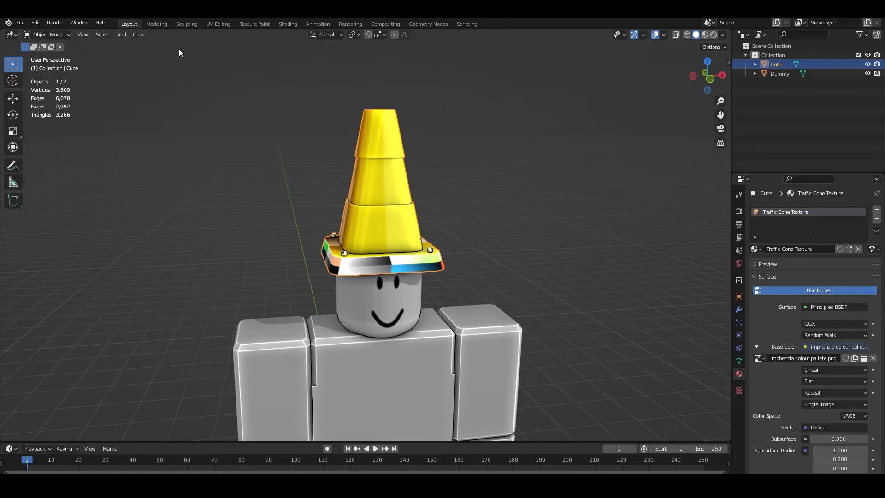
left_click(223, 25)
Examine the cone in the UV Editing workspace's 3D viewport and check that viewport's lighting and color shading options
scroll(538, 304, "down", 4)
middle_click_drag(538, 293, 590, 297)
scroll(540, 256, "up", 4)
middle_click_drag(589, 298, 530, 255, "shift")
scroll(529, 255, "up", 2)
scroll(581, 290, "down", 6)
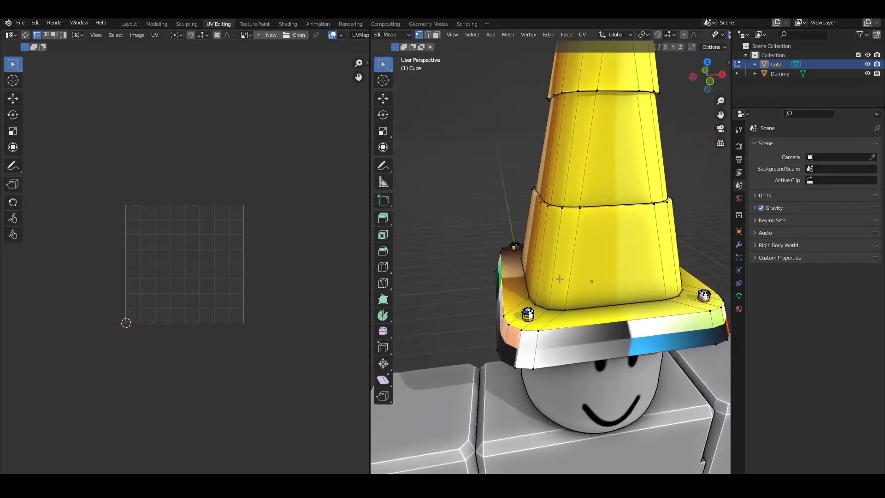
middle_click_drag(616, 275, 550, 252)
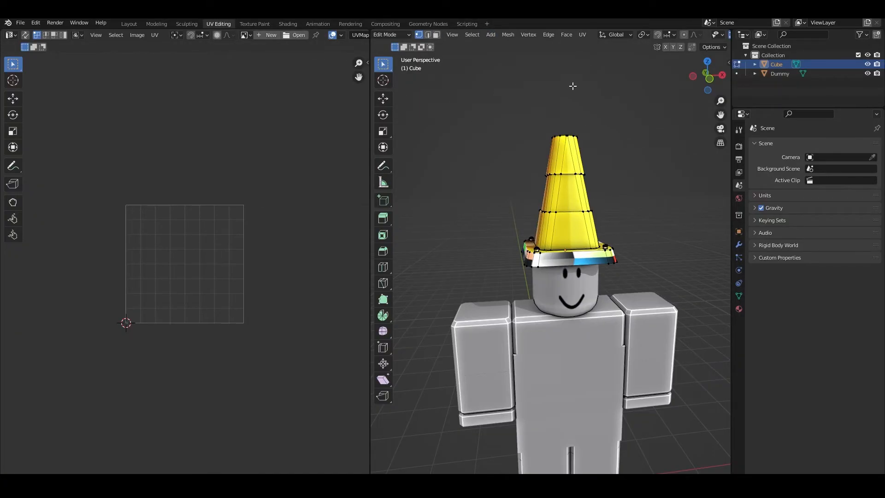
scroll(622, 32, "up", 3)
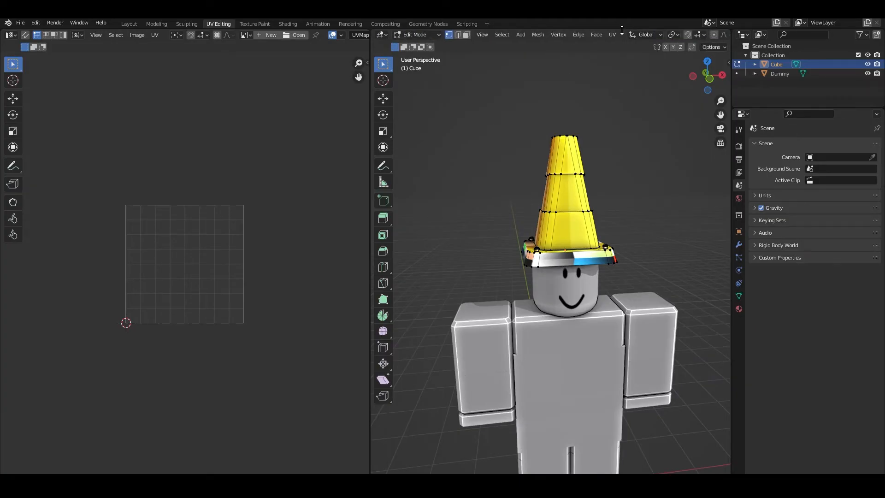
scroll(519, 34, "down", 4)
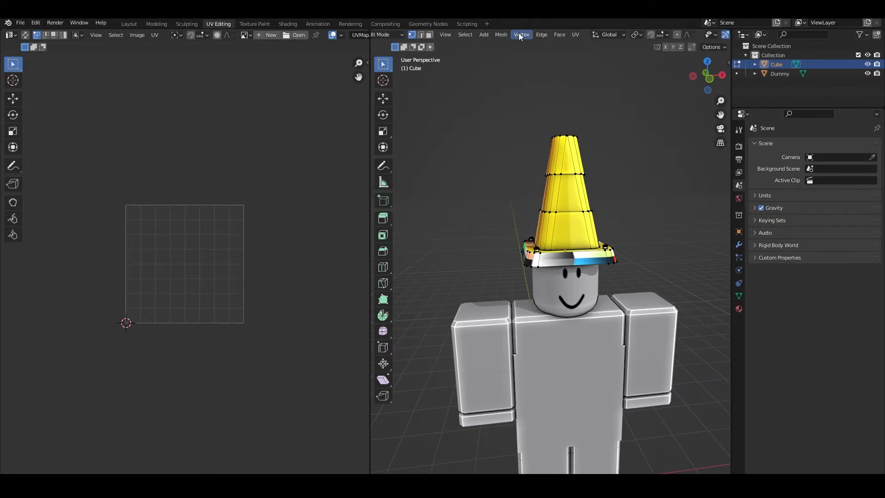
scroll(519, 34, "down", 1)
left_click(723, 35)
left_click(724, 35)
left_click(724, 36)
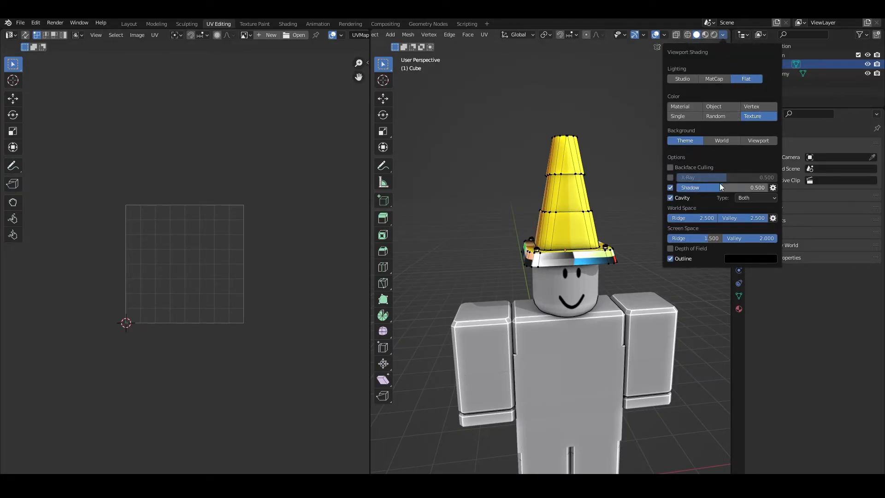
Switch the cone's Edit Mode selection to faces
scroll(539, 255, "down", 5)
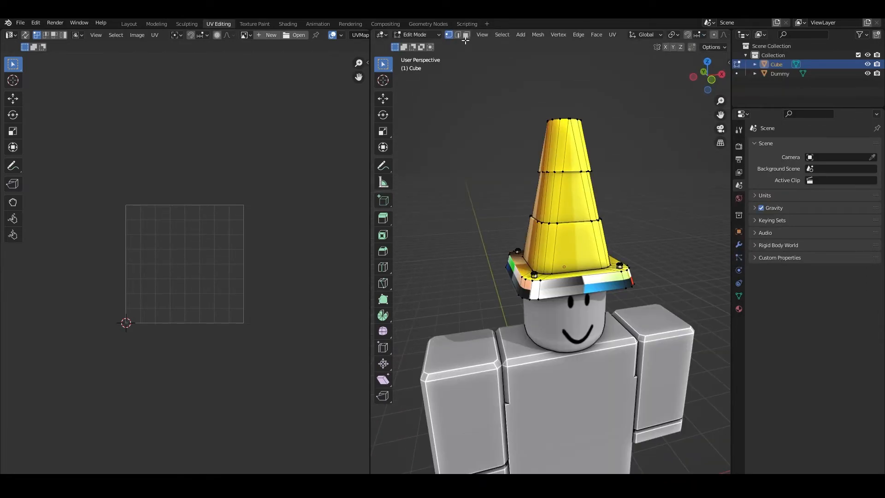
left_click(466, 35)
middle_click_drag(541, 167, 448, 95)
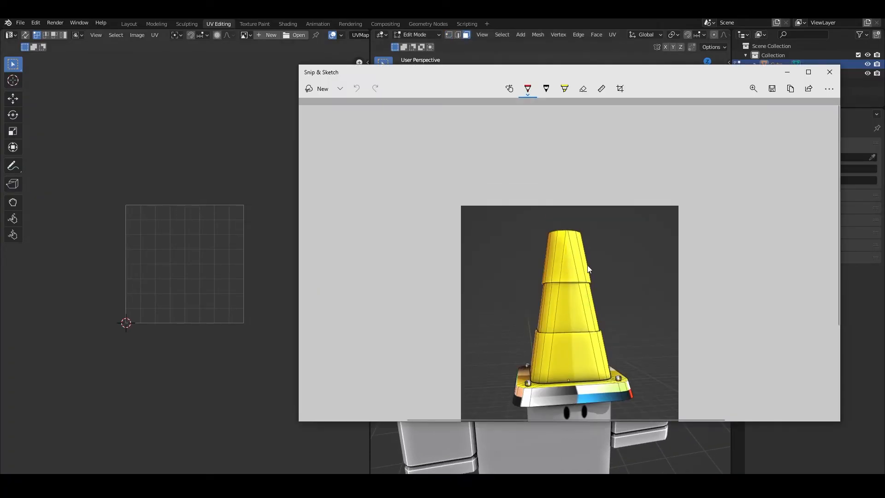
Mark the cone's base, bottom section and top section in orange with a thicker pen on the hat screenshot
scroll(587, 265, "down", 2)
scroll(610, 220, "up", 1)
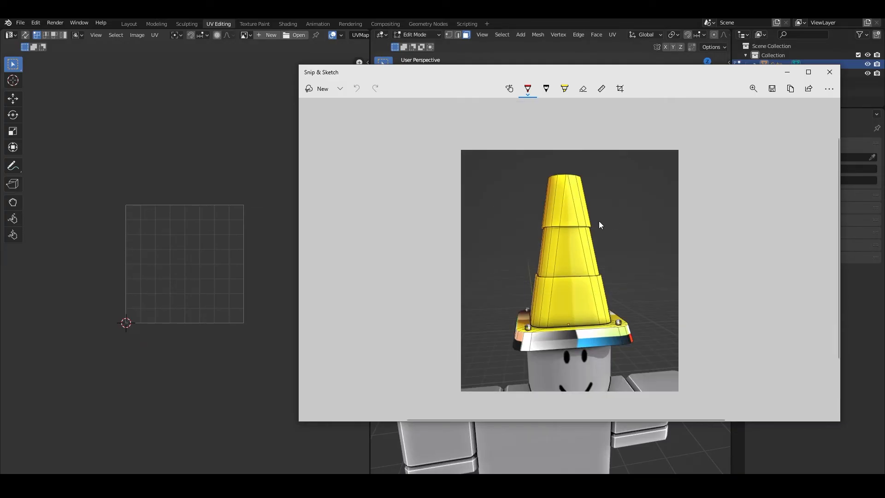
left_click(528, 94)
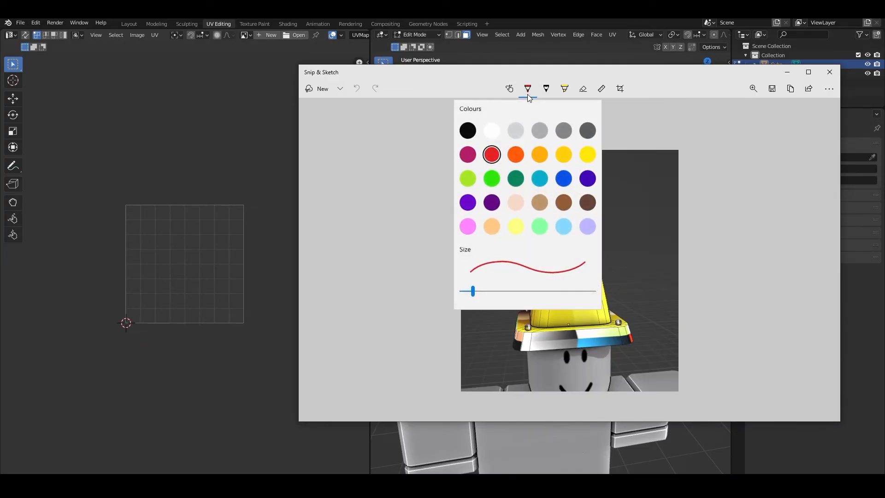
left_click(516, 156)
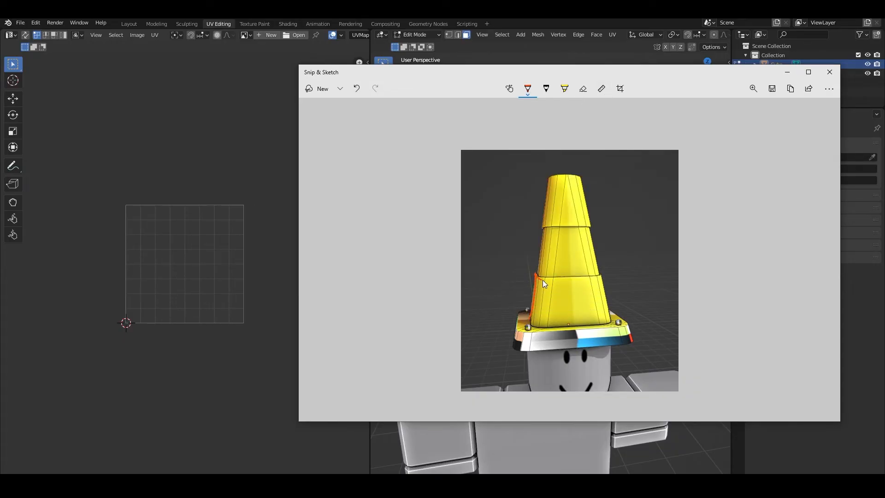
key("ctrl+z")
mouse_move(529, 312)
left_mouse_down()
mouse_move(514, 343)
mouse_move(582, 344)
left_mouse_up()
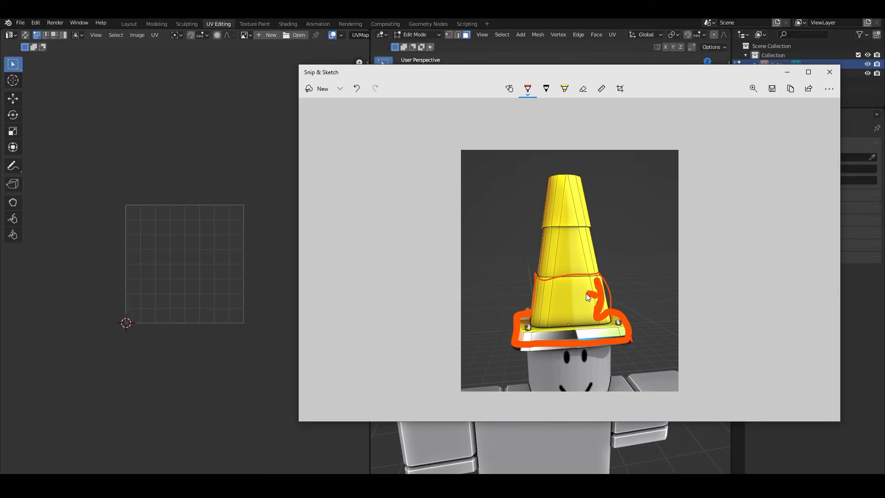
left_click_drag(579, 291, 548, 341)
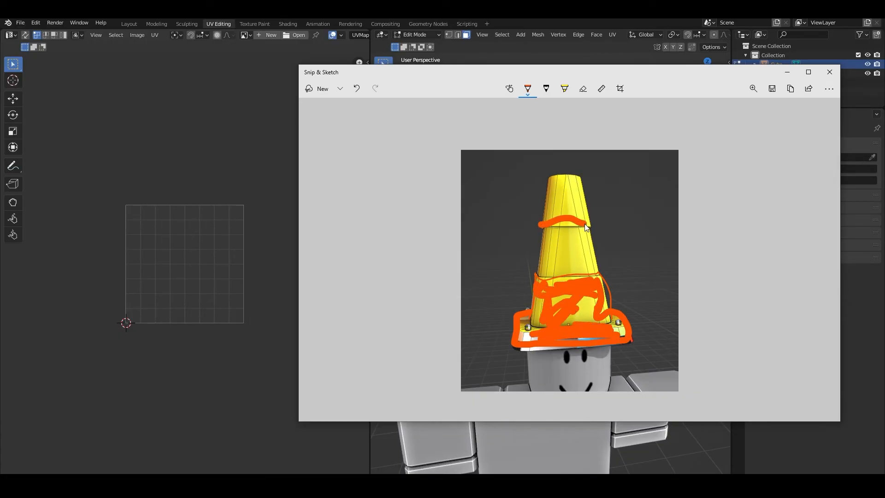
left_click_drag(541, 225, 565, 213)
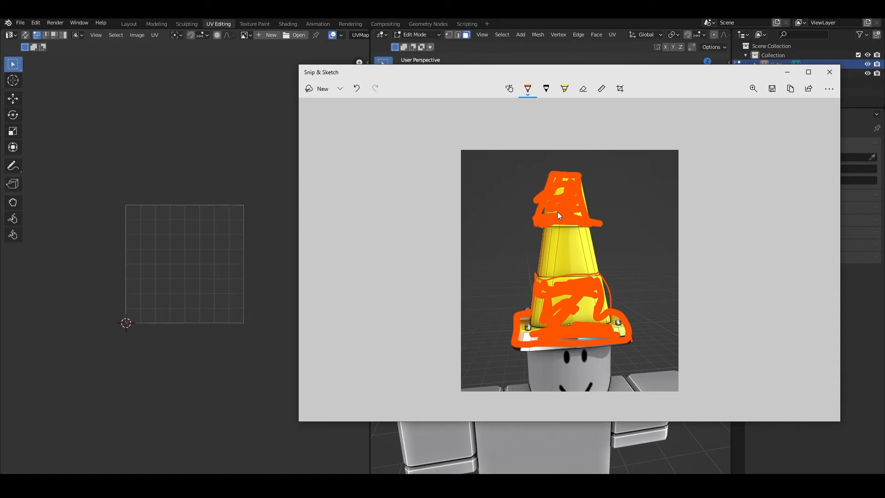
Colour the cone's middle section in light orange on the hat screenshot
left_click(528, 91)
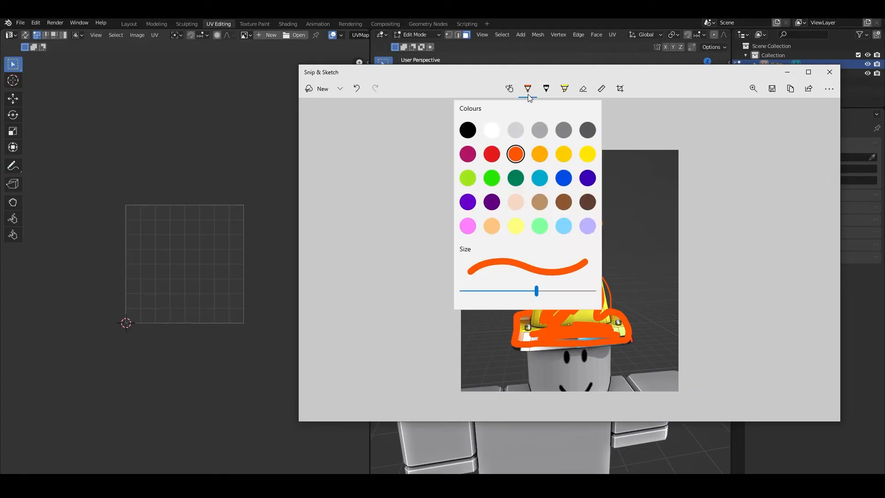
left_click(540, 154)
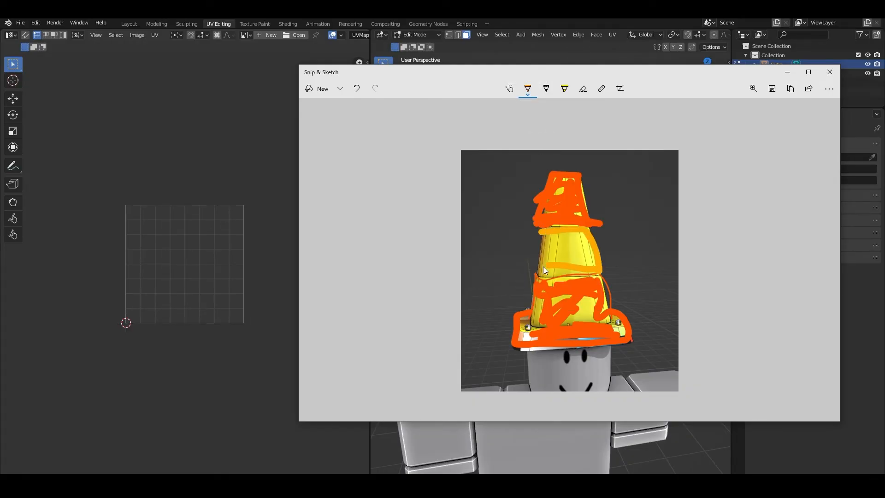
left_click_drag(557, 244, 584, 241)
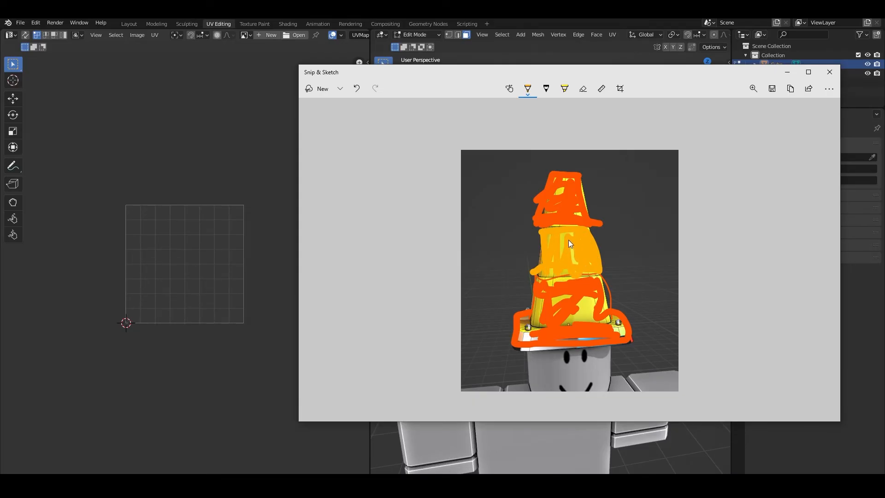
Mark the bolts on the base in dark grey on the screenshot and move the Snip & Sketch window aside
left_click(527, 88)
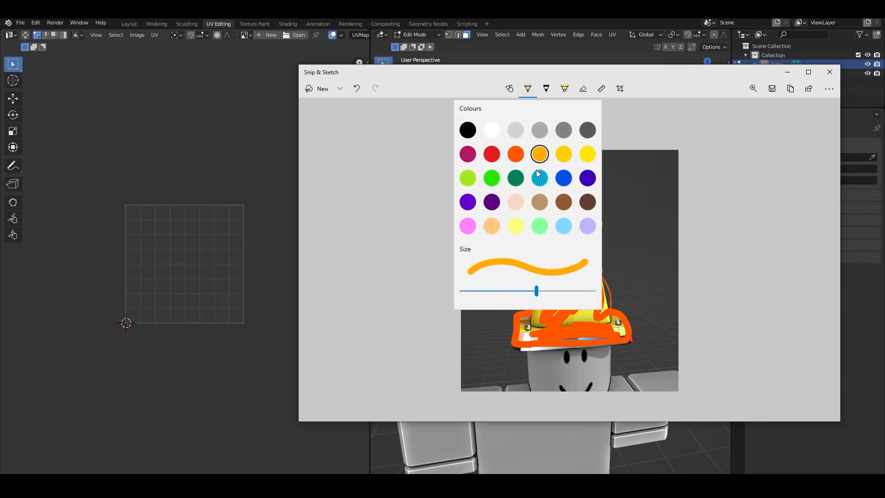
left_click(588, 129)
left_click(528, 327)
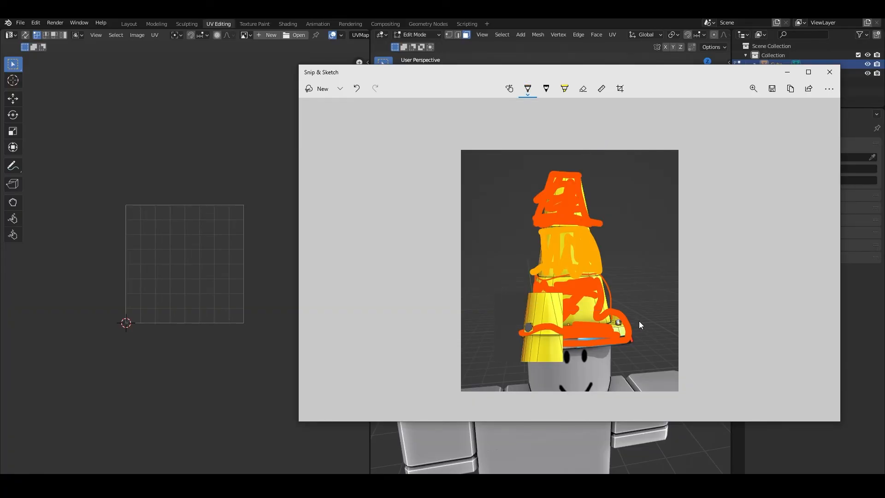
left_click(618, 323)
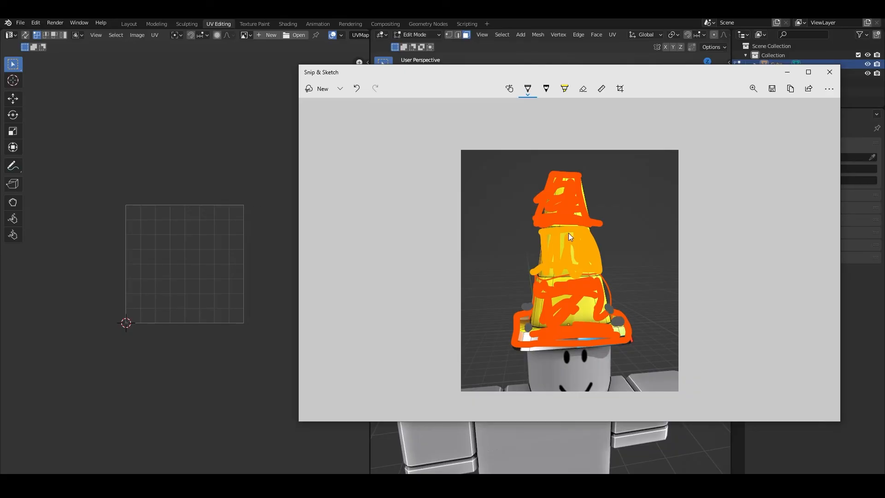
mouse_move(548, 72)
left_mouse_down()
mouse_move(242, 65)
mouse_move(276, 65)
left_mouse_up()
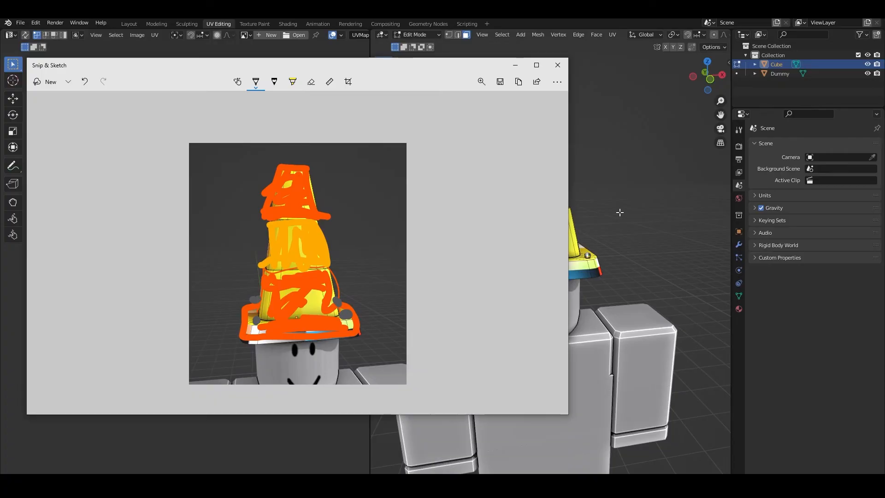
Switch back to Blender and select the full ring of faces around the cone's middle section
middle_click_drag(599, 213, 555, 246)
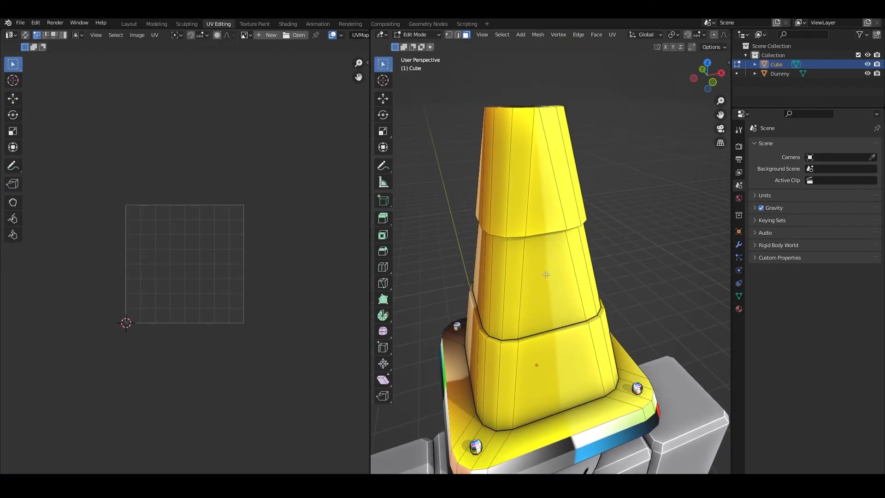
scroll(554, 247, "up", 5)
scroll(555, 247, "down", 3)
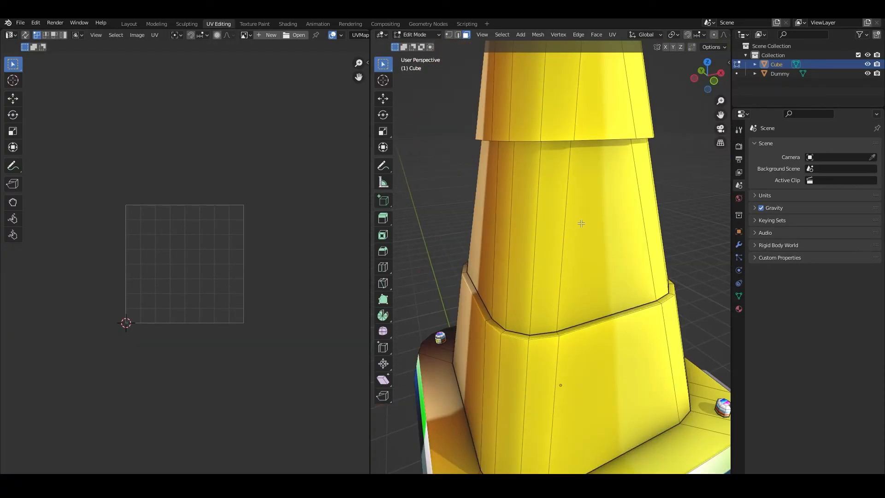
left_click(581, 224)
left_click(552, 222)
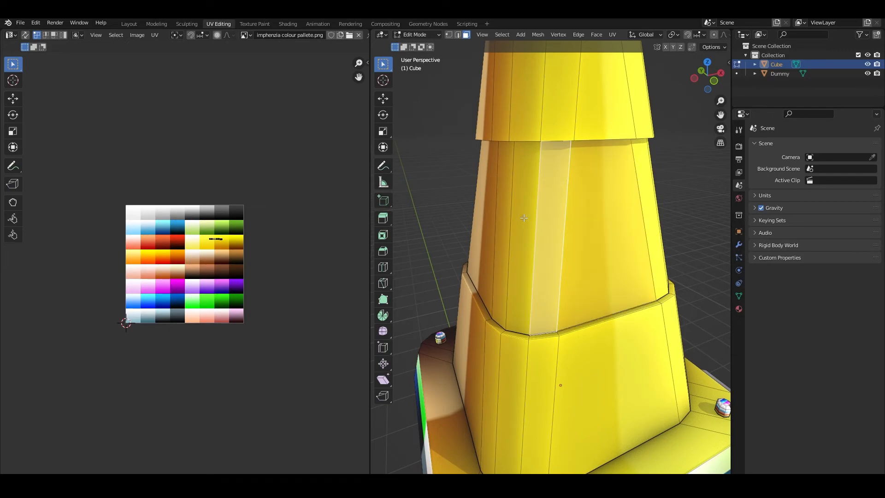
left_click(519, 217)
left_click(501, 214)
left_click(480, 209, "shift")
scroll(489, 212, "down", 6)
middle_click_drag(488, 212, 692, 235)
scroll(568, 221, "up", 3)
left_click(544, 226)
scroll(573, 240, "up", 3)
left_click(588, 234, "alt")
Align the 3D view to the front and unwrap the middle section's selected faces with Project from View
scroll(626, 230, "down", 3)
scroll(663, 235, "down", 2)
middle_click_drag(625, 235, 553, 244, "shift")
scroll(553, 244, "up", 3)
middle_click_drag(553, 244, 659, 241, "shift")
scroll(599, 242, "down", 2)
middle_click_drag(599, 242, 615, 301, "shift")
scroll(616, 294, "down", 6)
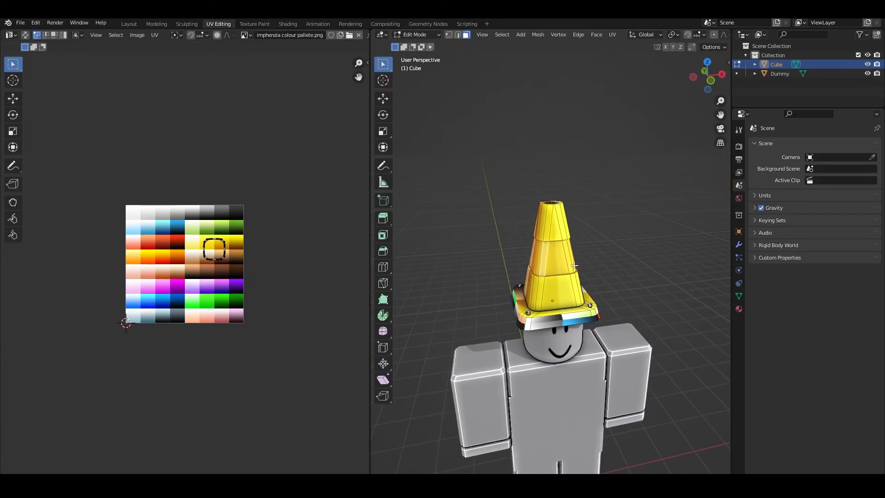
left_click(704, 74)
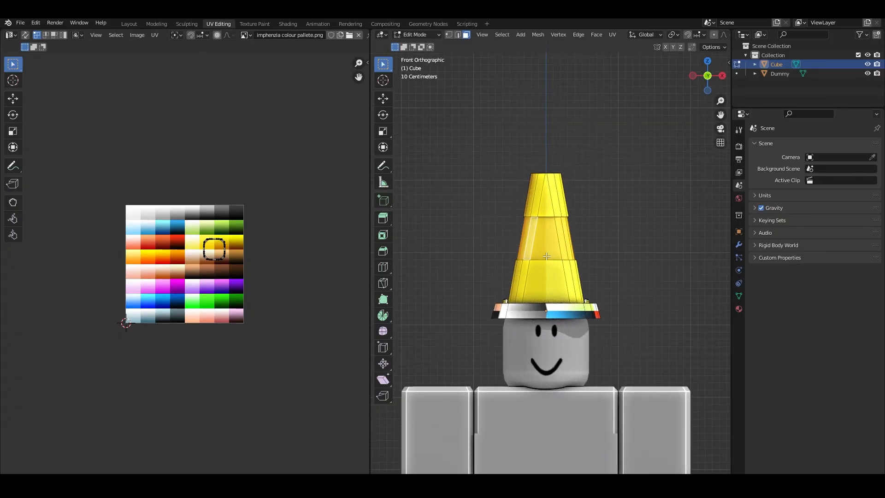
left_click_drag(703, 75, 704, 80)
left_click(705, 79)
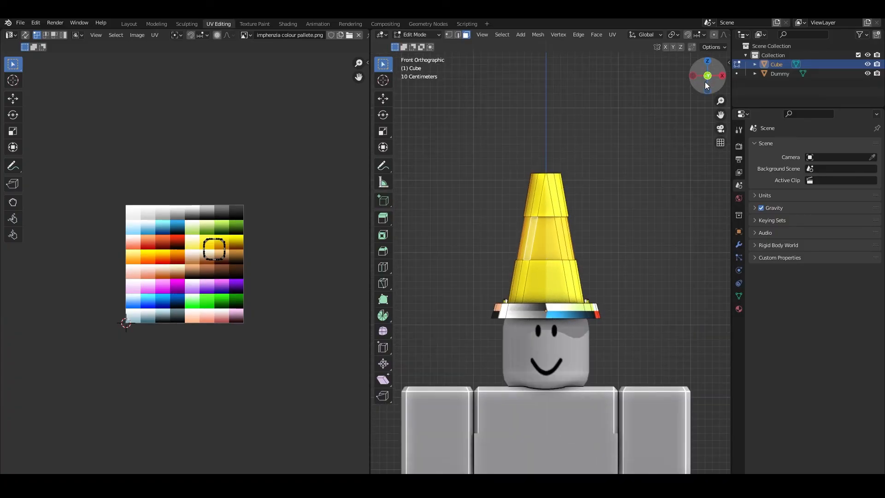
scroll(564, 242, "up", 2)
scroll(564, 243, "up", 2)
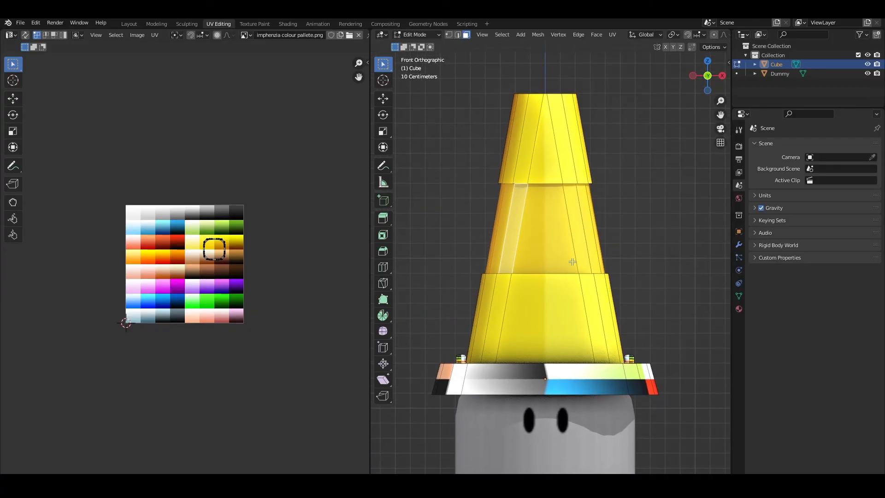
key("u")
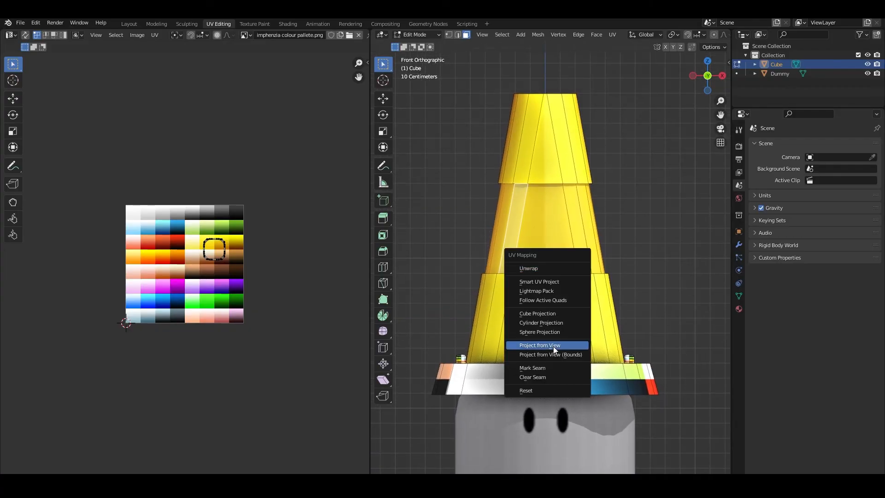
left_click(552, 344)
Shrink the middle section's UVs to a tiny spot, move them onto the palette's yellow-orange shade, and check the colour in Object Mode
scroll(152, 261, "up", 5)
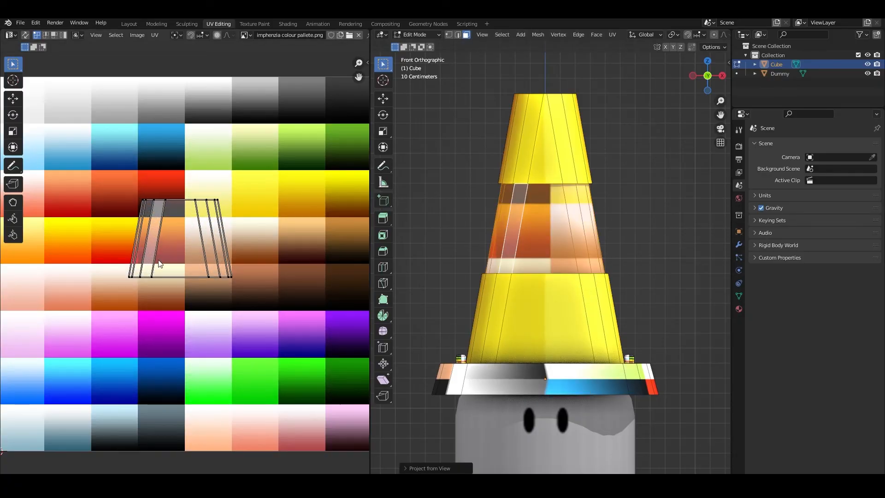
scroll(152, 261, "down", 1)
left_click_drag(123, 198, 282, 300)
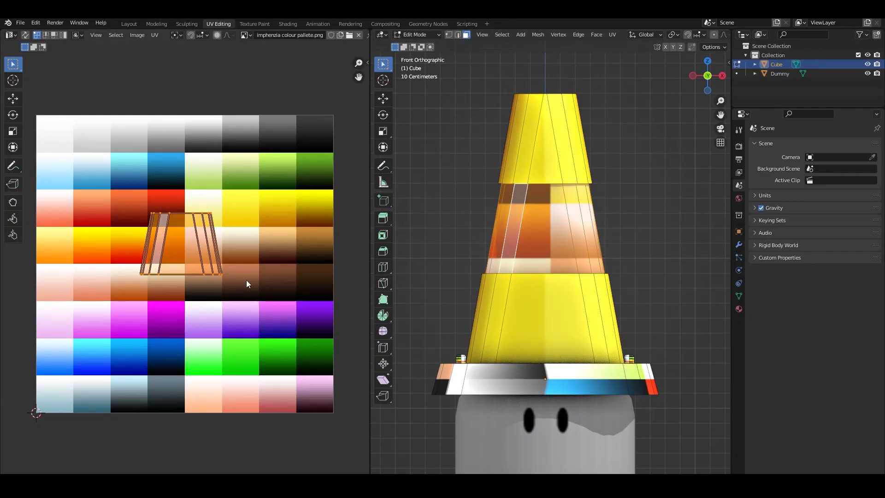
key("s")
left_click(190, 247)
key("g")
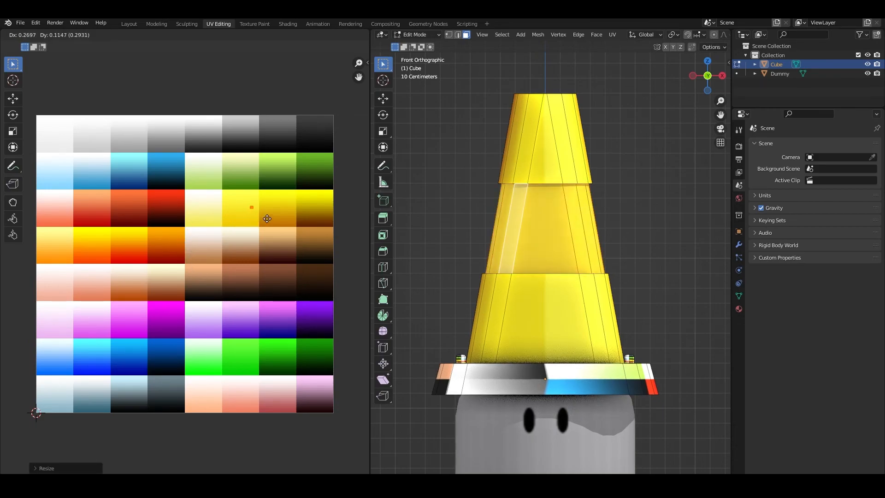
left_click(143, 252)
key("Tab")
middle_click_drag(586, 251, 467, 266)
scroll(507, 265, "down", 5)
key("Tab")
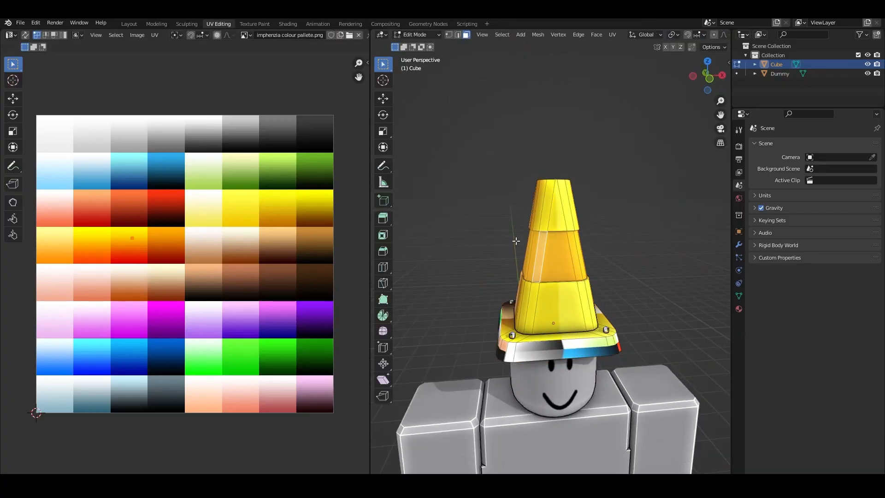
Select the face rings of the cone's top section, including its upper rim
scroll(515, 241, "up", 3)
middle_click_drag(515, 240, 519, 261)
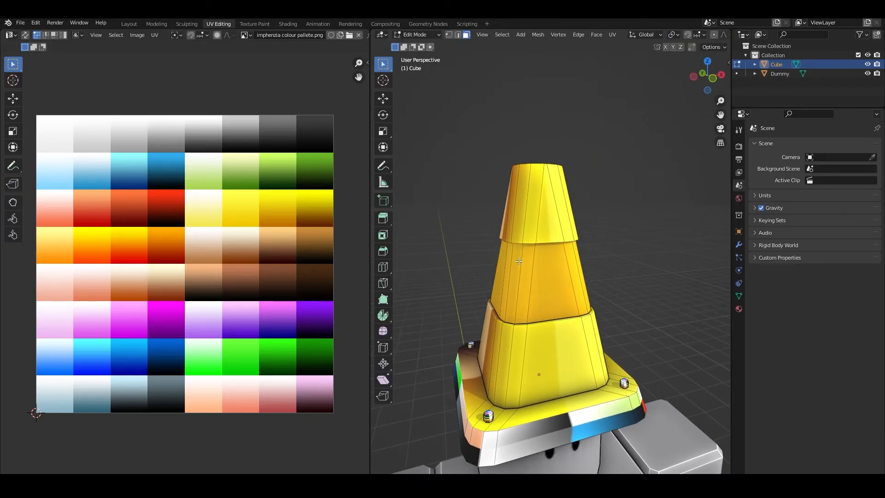
scroll(518, 261, "up", 6)
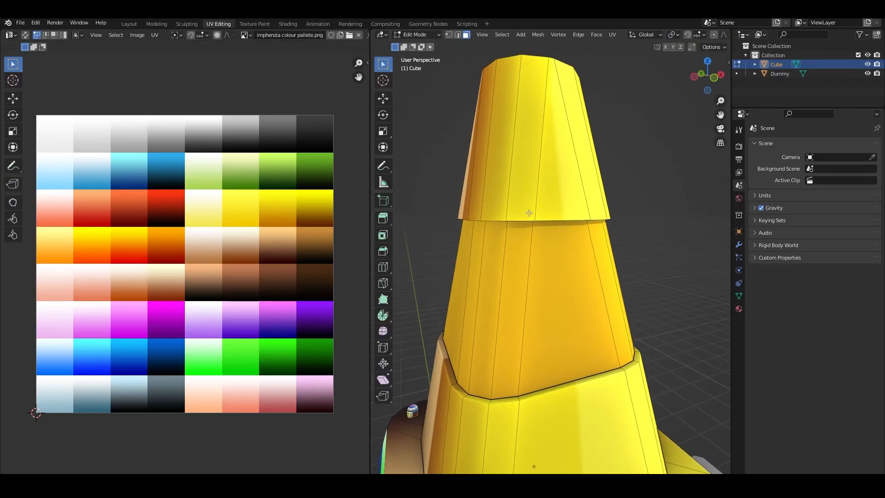
scroll(520, 304, "up", 2)
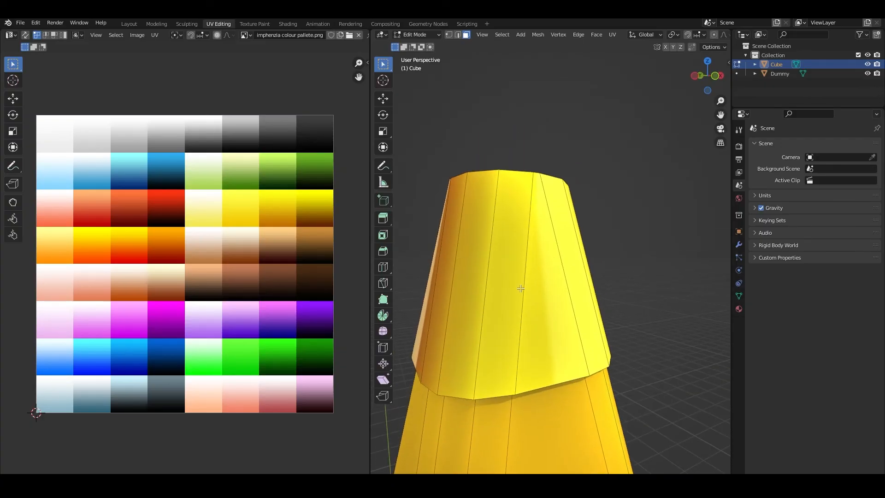
left_click(523, 284, "alt")
middle_click_drag(526, 290, 587, 293)
scroll(543, 257, "up", 5)
left_click(525, 204, "alt+shift")
scroll(526, 205, "down", 7)
scroll(588, 294, "up", 4)
scroll(589, 297, "down", 1)
Add the face rings of the cone's bottom section to the selection
left_click(575, 254, "alt+shift")
mouse_move(575, 255)
middle_mouse_down()
mouse_move(557, 198)
mouse_move(567, 248)
middle_mouse_up()
scroll(557, 198, "up", 3)
left_click(549, 195, "alt+shift")
left_click(522, 188, "alt+shift")
middle_click_drag(585, 297, 590, 219, "shift")
Add the base's upper, side and underside faces to the selection, leaving out the bolts
left_click(592, 318, "alt+shift")
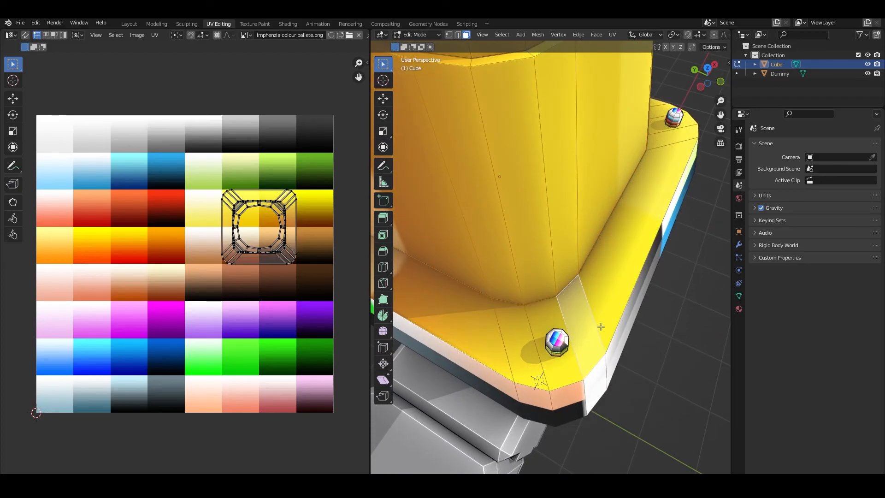
middle_click_drag(610, 354, 618, 311)
left_click(613, 349, "alt+shift")
middle_click_drag(613, 349, 616, 251)
left_click(610, 263, "shift")
scroll(608, 258, "down", 5)
middle_click_drag(606, 184, 563, 276)
left_click(548, 273, "shift")
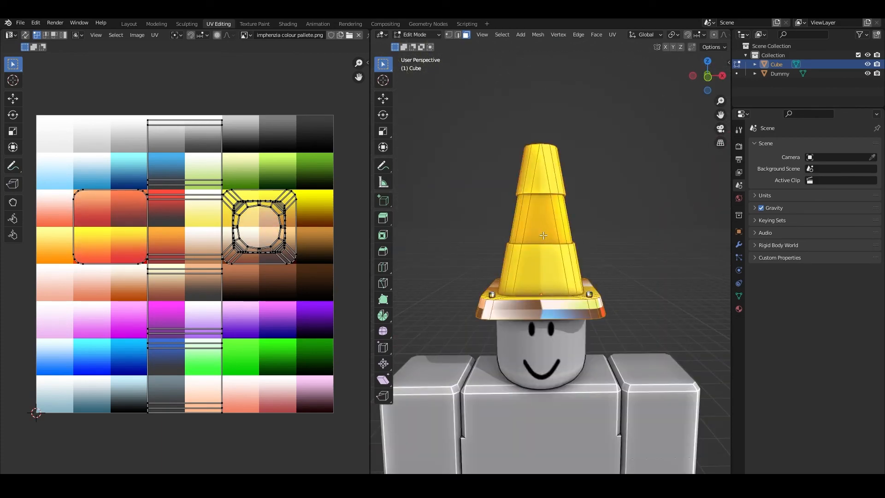
Unwrap the selected top, bottom and base faces with Project from View in the front view
key("KP_1")
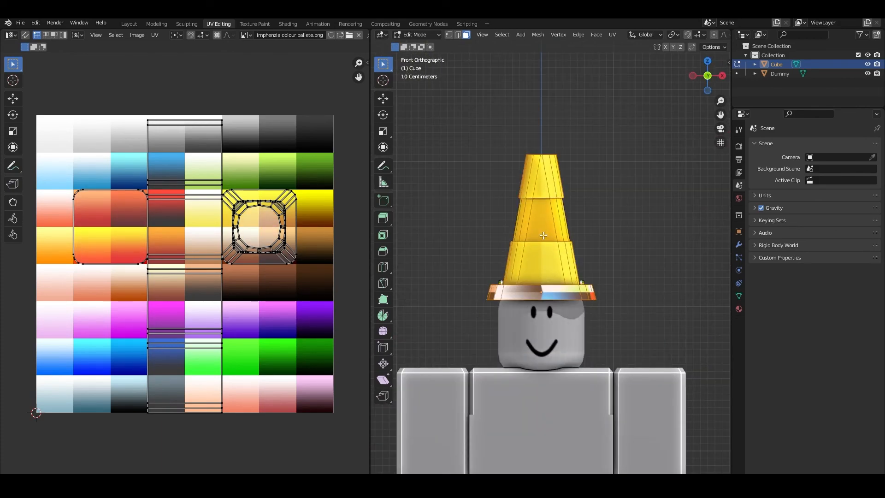
key("u")
left_click(543, 235)
Shrink the selected faces' UVs to a tiny spot, move them onto the palette's orange shade, and return to Object Mode
left_click_drag(124, 168, 277, 360)
key("s")
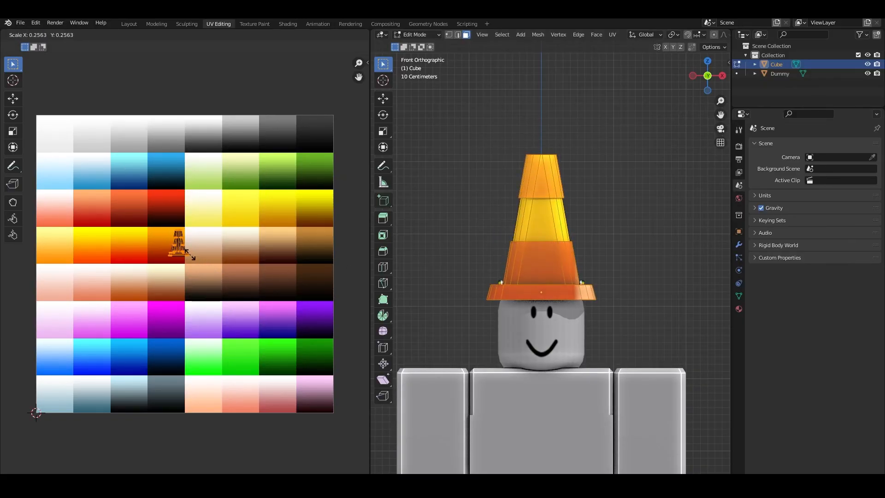
left_click(199, 262)
key("g")
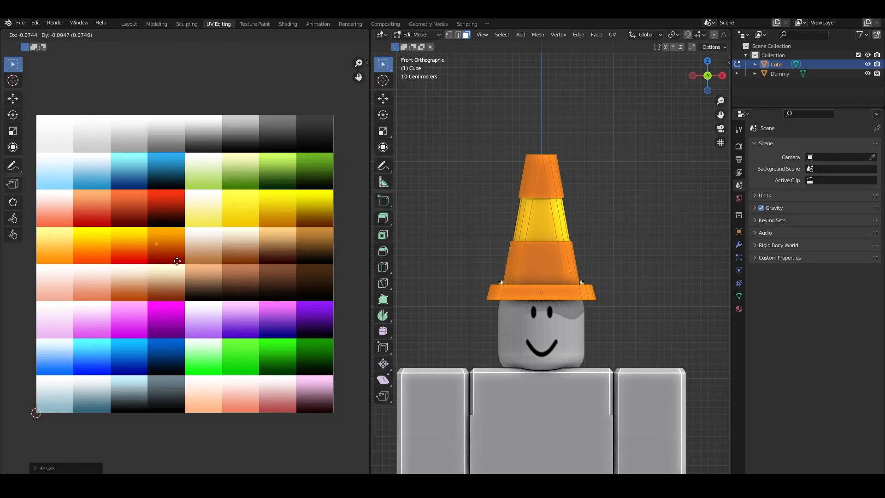
left_click(160, 264)
key("Tab")
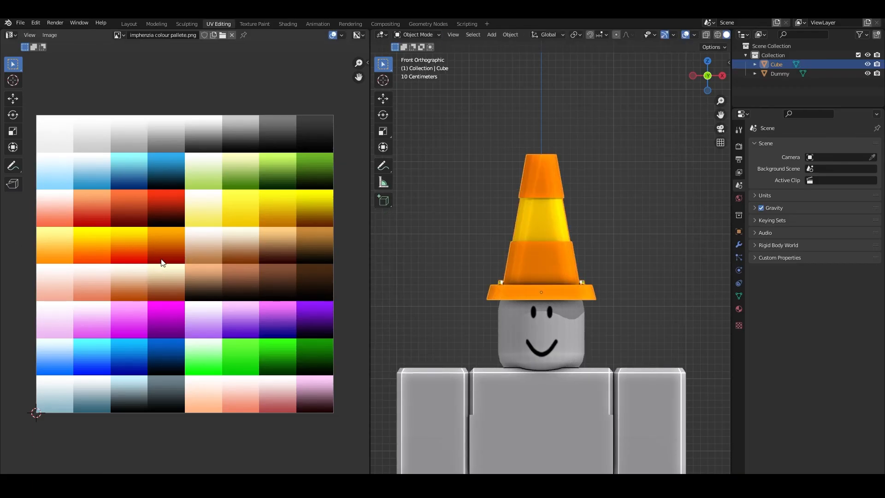
Examine the recoloured cone's base and bolts up close, returning the hat to Edit Mode
mouse_move(536, 247)
middle_mouse_down()
mouse_move(606, 266)
mouse_move(521, 271)
mouse_move(536, 281)
mouse_move(561, 263)
mouse_move(610, 257)
mouse_move(582, 250)
mouse_move(600, 206)
mouse_move(625, 261)
middle_mouse_up()
scroll(508, 268, "up", 4)
left_click(535, 281)
key("Tab")
scroll(538, 261, "up", 4)
scroll(555, 255, "up", 2)
key("shift+z")
key("shift+z")
middle_click_drag(624, 262, 534, 261, "shift")
scroll(505, 268, "down", 6)
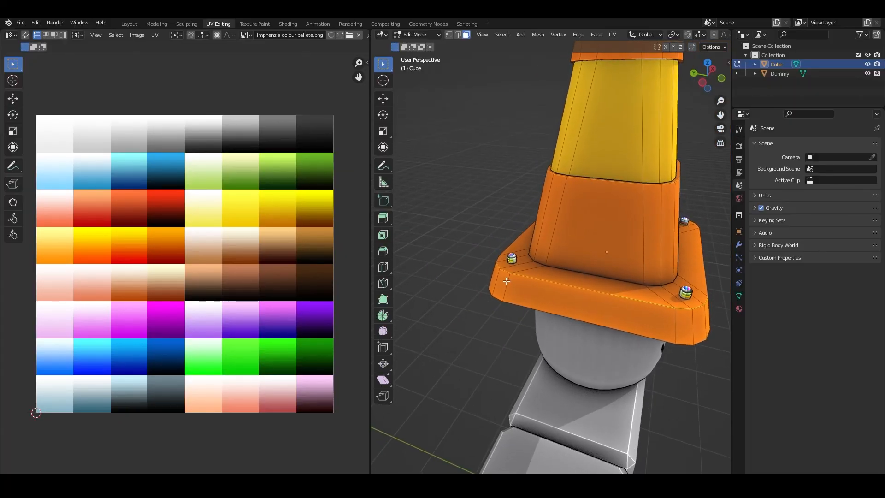
Select all linked faces of the first two bolts on the cone's base
scroll(484, 251, "up", 7)
middle_click_drag(483, 250, 583, 257, "shift")
scroll(582, 256, "up", 3)
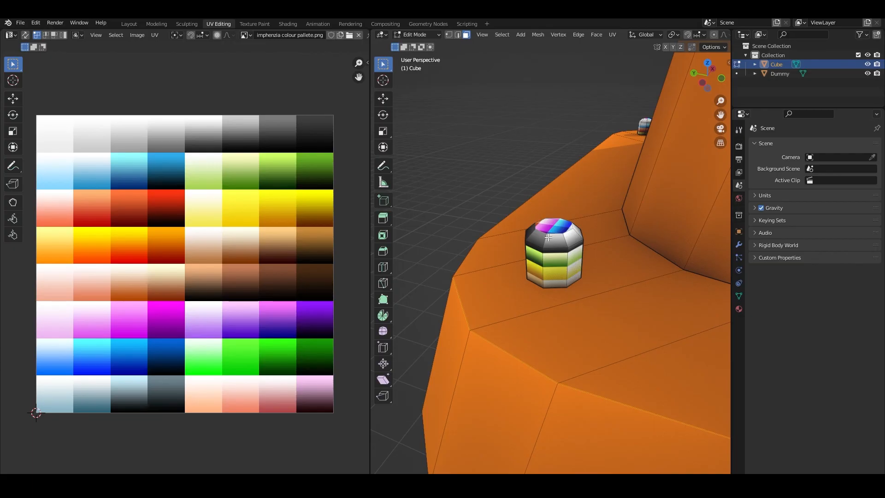
key("l")
middle_click_drag(549, 237, 584, 215)
scroll(584, 216, "down", 4)
mouse_move(515, 288)
middle_mouse_down()
mouse_move(568, 270)
mouse_move(596, 286)
mouse_move(570, 299)
mouse_move(525, 297)
middle_mouse_up()
middle_click_drag(613, 267, 569, 270)
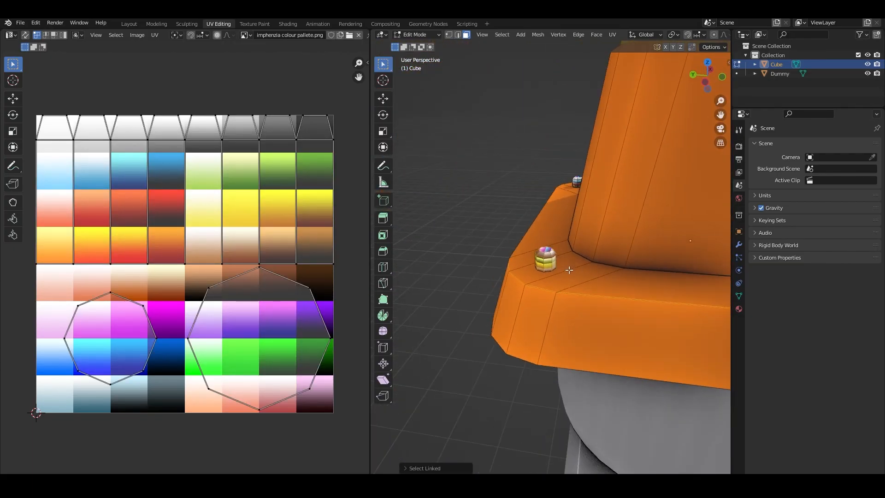
middle_click_drag(631, 270, 478, 245, "shift")
middle_click_drag(571, 247, 478, 246, "shift")
scroll(586, 267, "up", 2)
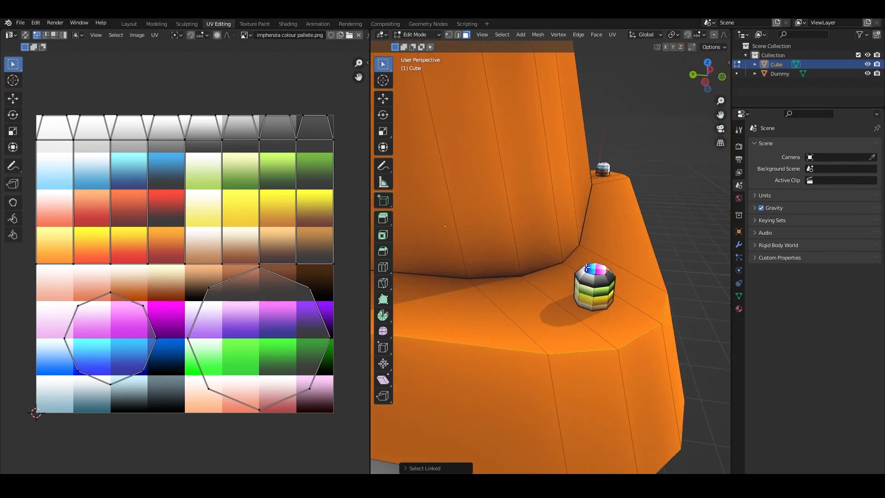
key("l")
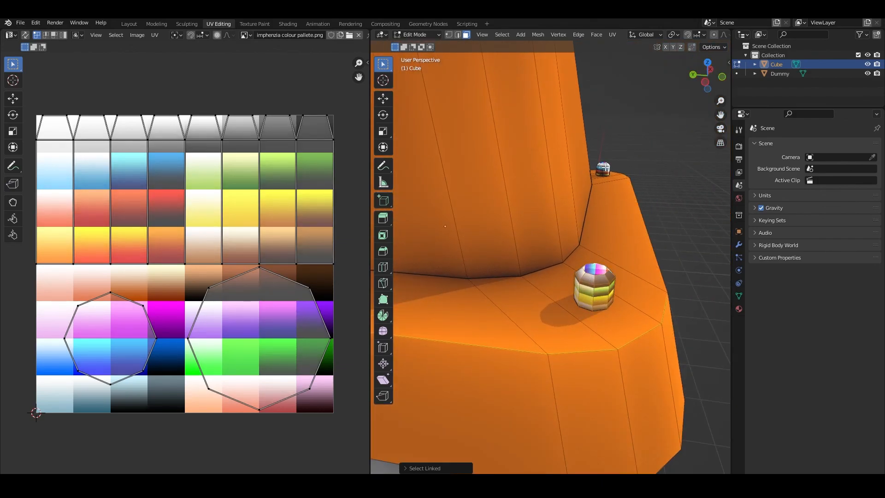
Add the linked faces of the remaining two base bolts to the selection
scroll(605, 168, "down", 4)
middle_click_drag(604, 198, 540, 209)
key("l")
scroll(700, 206, "down", 3)
middle_click_drag(700, 206, 603, 221)
scroll(579, 230, "up", 3)
middle_click_drag(682, 249, 616, 203, "shift")
key("l")
scroll(572, 210, "down", 5)
scroll(568, 211, "down", 2)
scroll(549, 218, "up", 2)
middle_click_drag(546, 220, 513, 224)
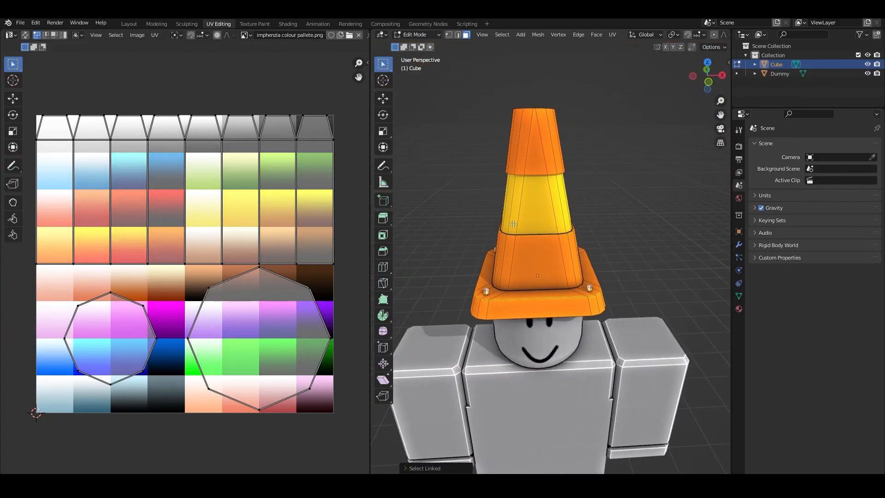
Unwrap the four selected bolts with Project from View in the front view
key("KP_1")
key("u")
left_click(516, 219)
Shrink the bolts' UVs to tiny spots, move them onto a dark grey shade in the palette's top row, and return to Object Mode
left_click_drag(122, 225, 230, 298)
key("s")
left_click(243, 163)
key("g")
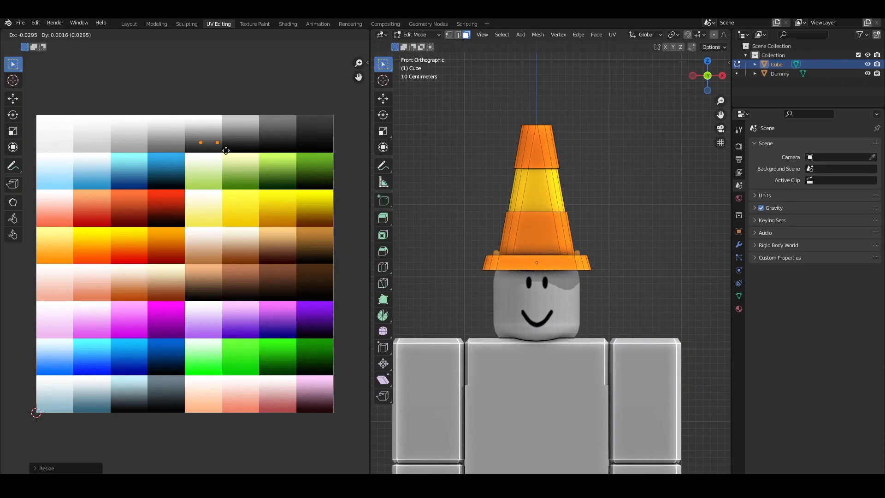
left_click(226, 151)
key("Tab")
Examine the fully coloured traffic-cone hat on the dummy, including in the Layout workspace
middle_click_drag(437, 214, 496, 223)
scroll(486, 247, "down", 3)
scroll(510, 256, "up", 2)
scroll(510, 256, "up", 4)
scroll(572, 253, "up", 2)
scroll(532, 252, "down", 2)
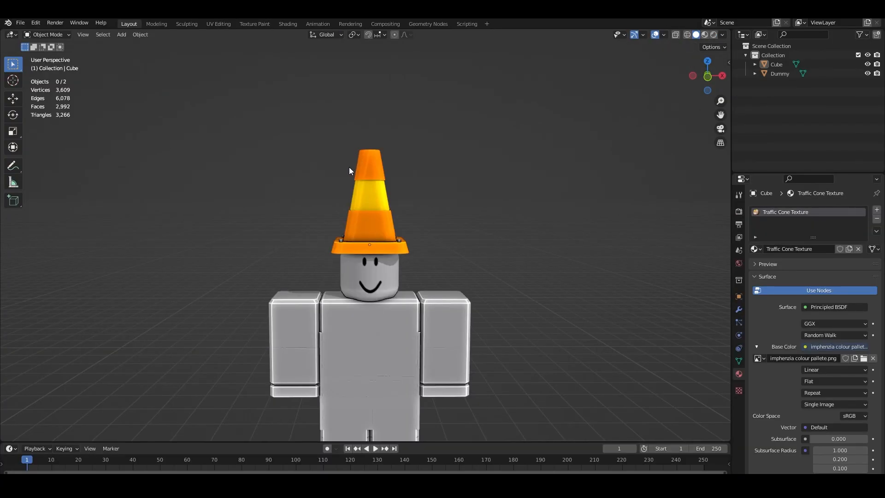
middle_click_drag(349, 170, 367, 160)
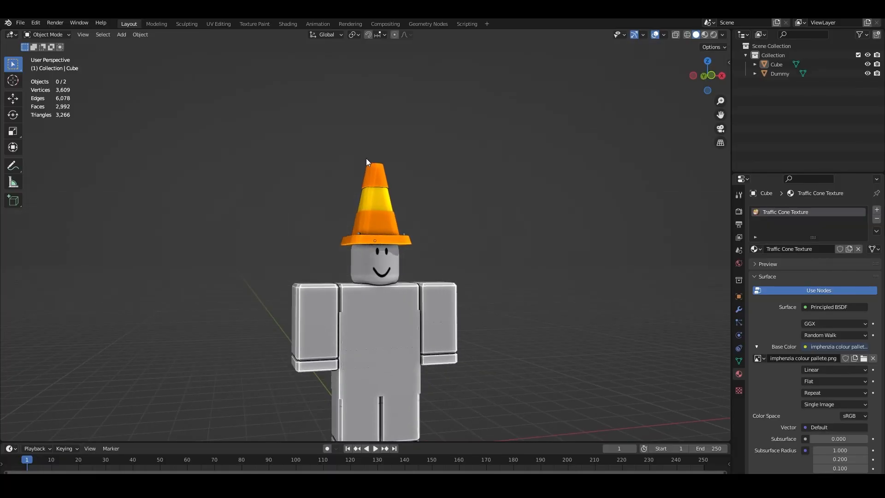